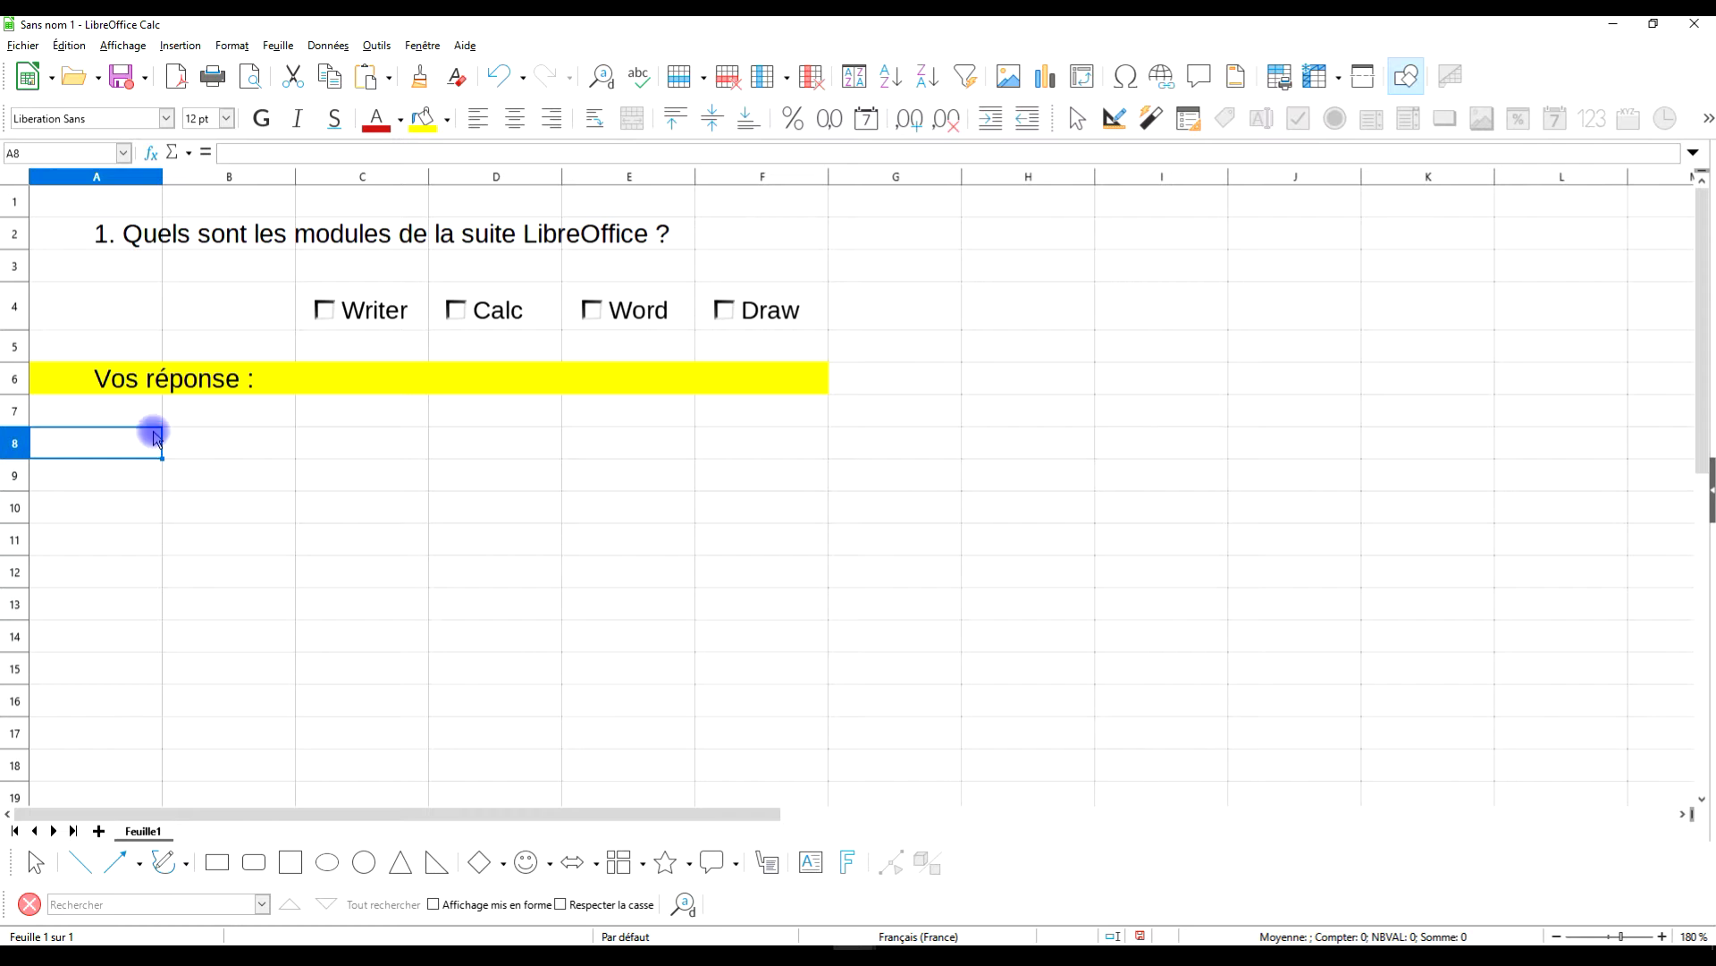
Enter the question "2. Quel est l'éditeur d'image gratuit ?" in cell A9.
left_click(166, 497)
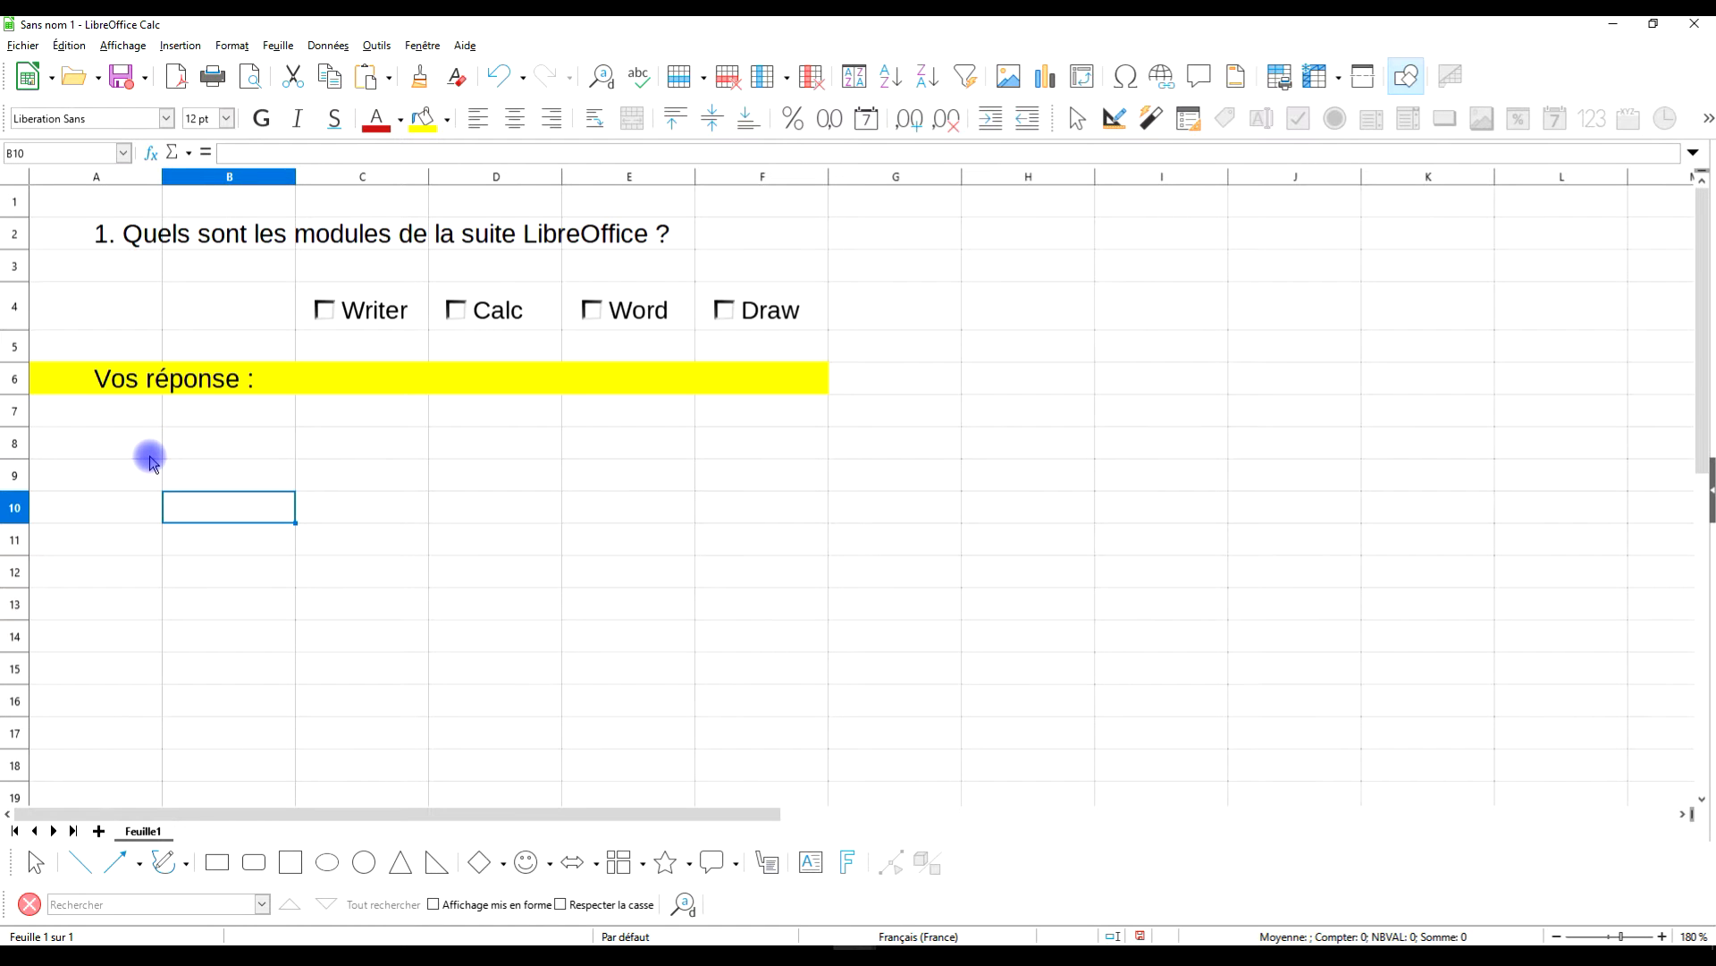
left_click(146, 480)
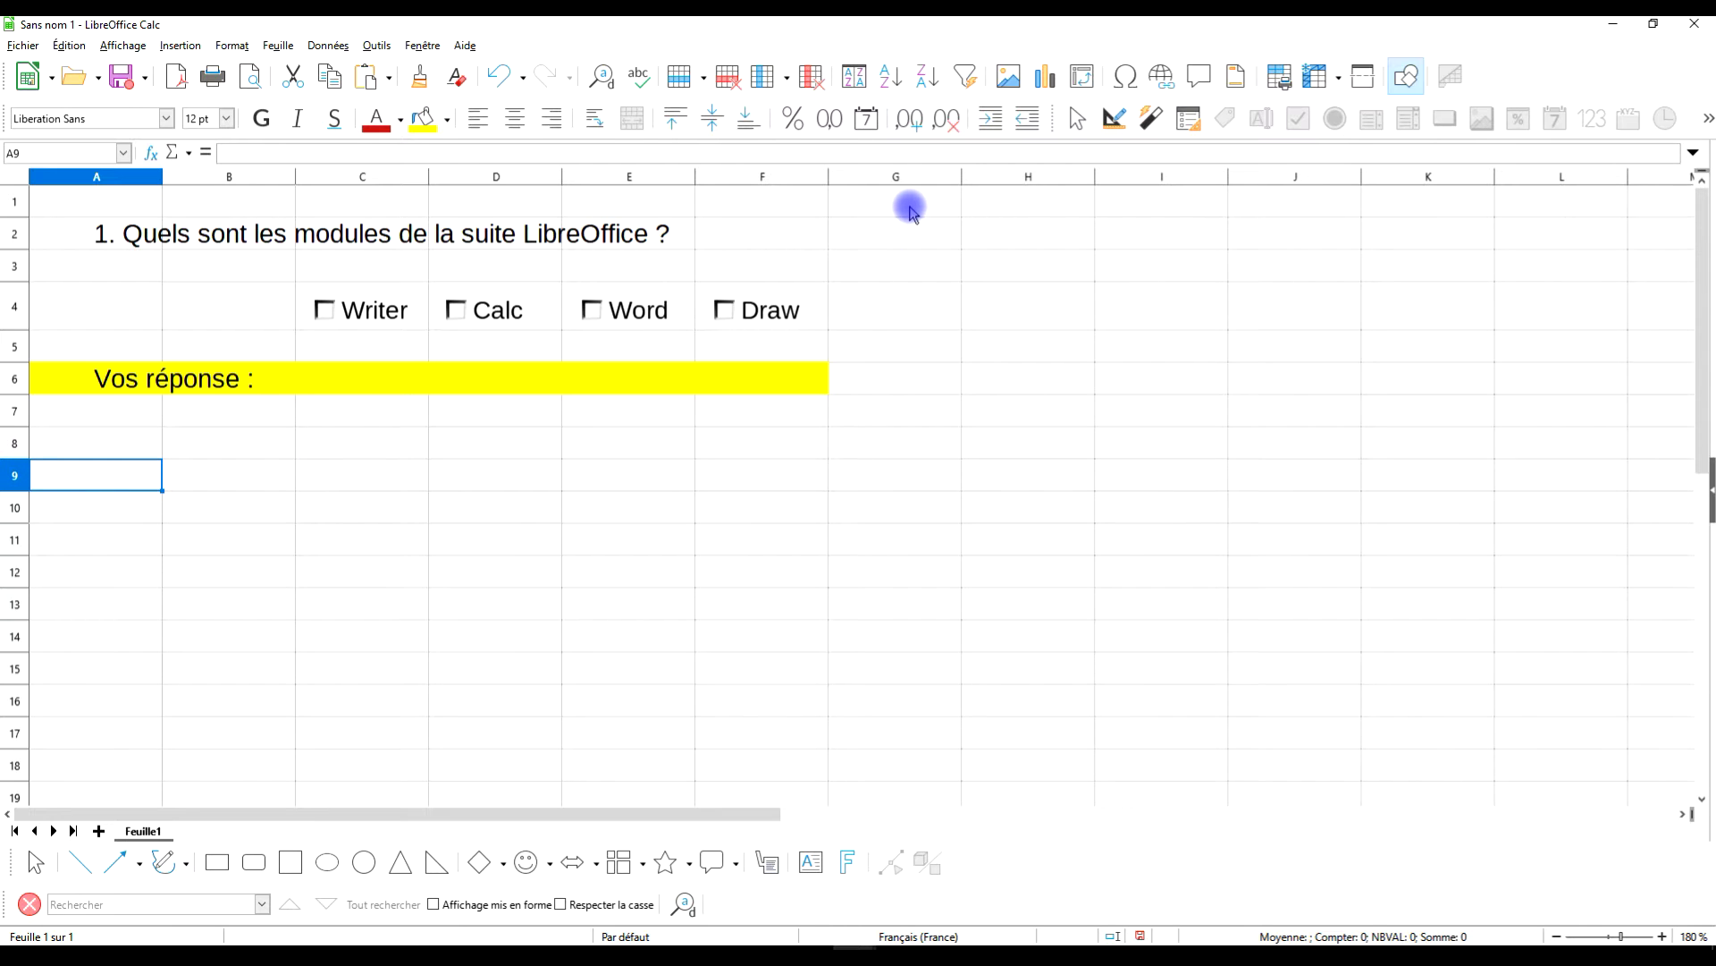
type("2. Ques")
key("BackSpace")
type("l est l'éditeur d'image gratuit ?")
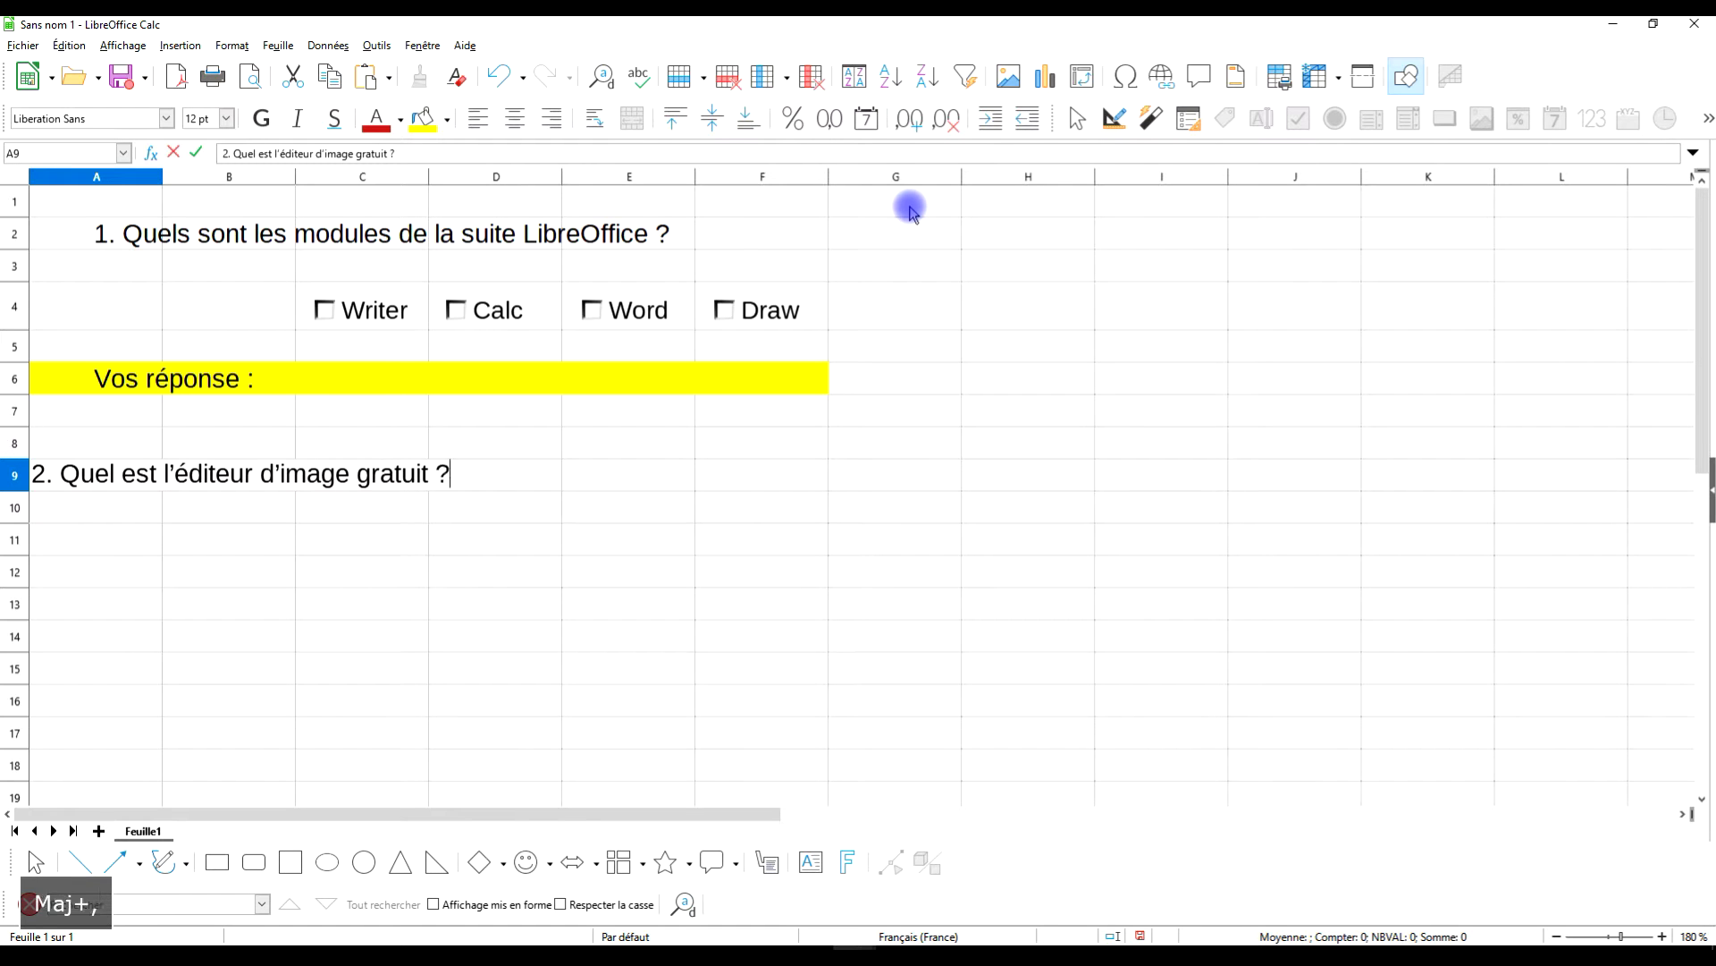
key("Return")
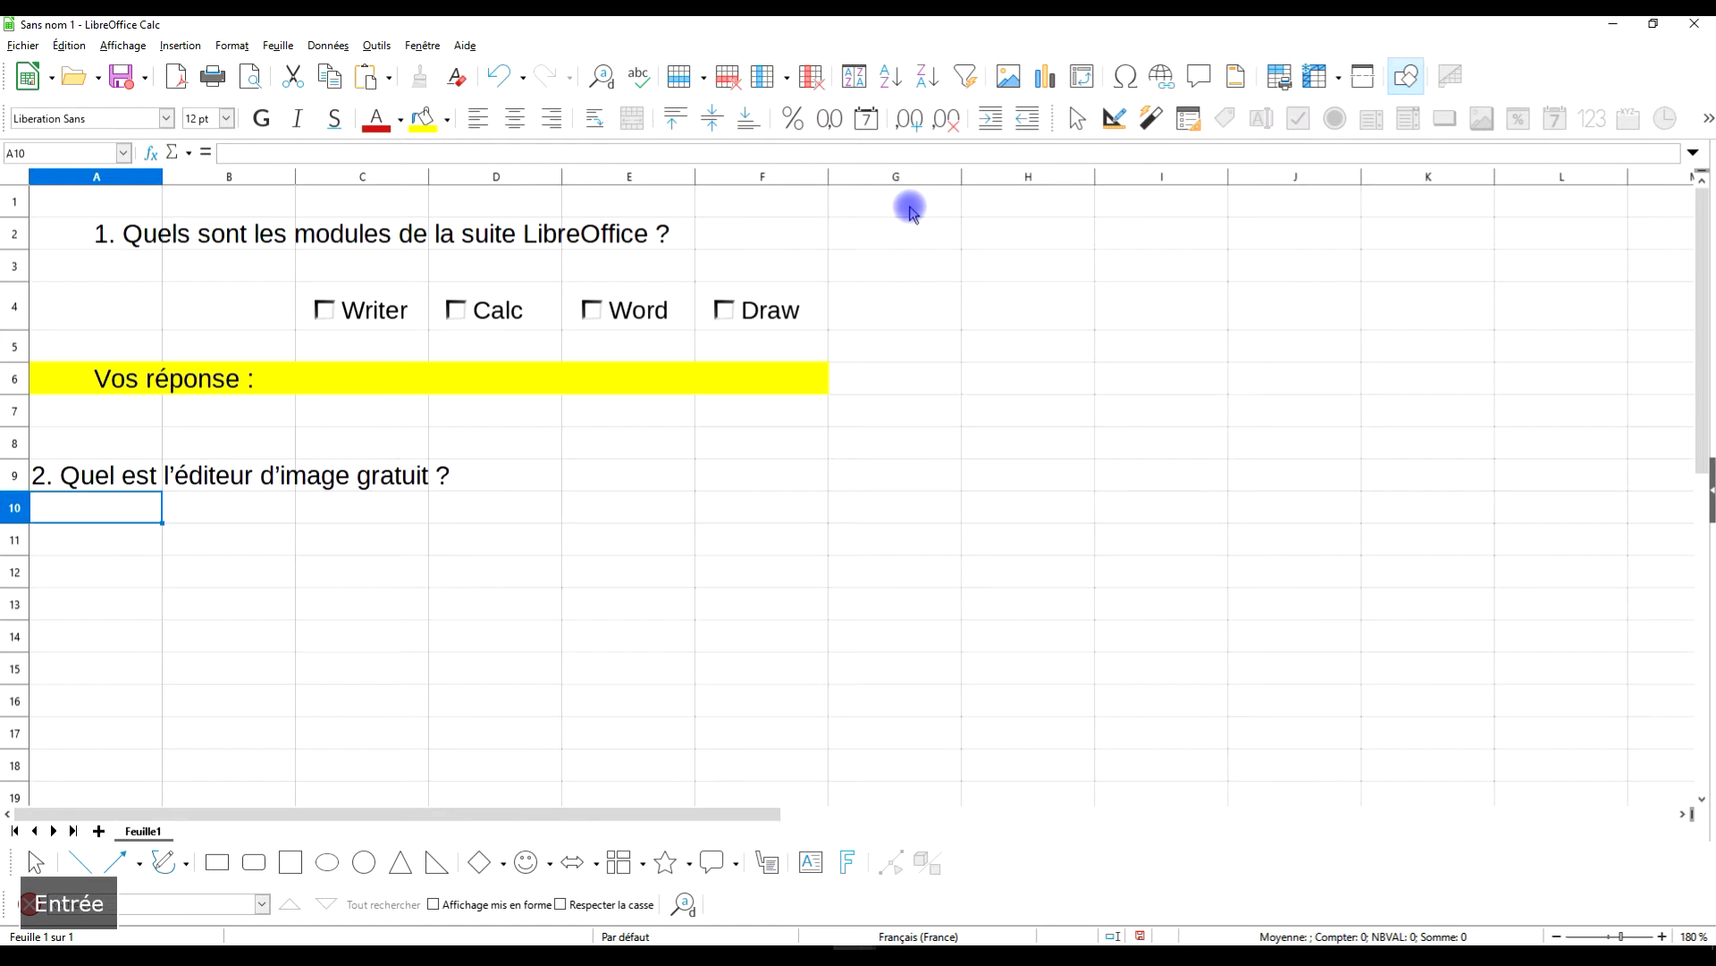
Indent the second question in A9 by three levels to line it up with the first question.
left_click(55, 471)
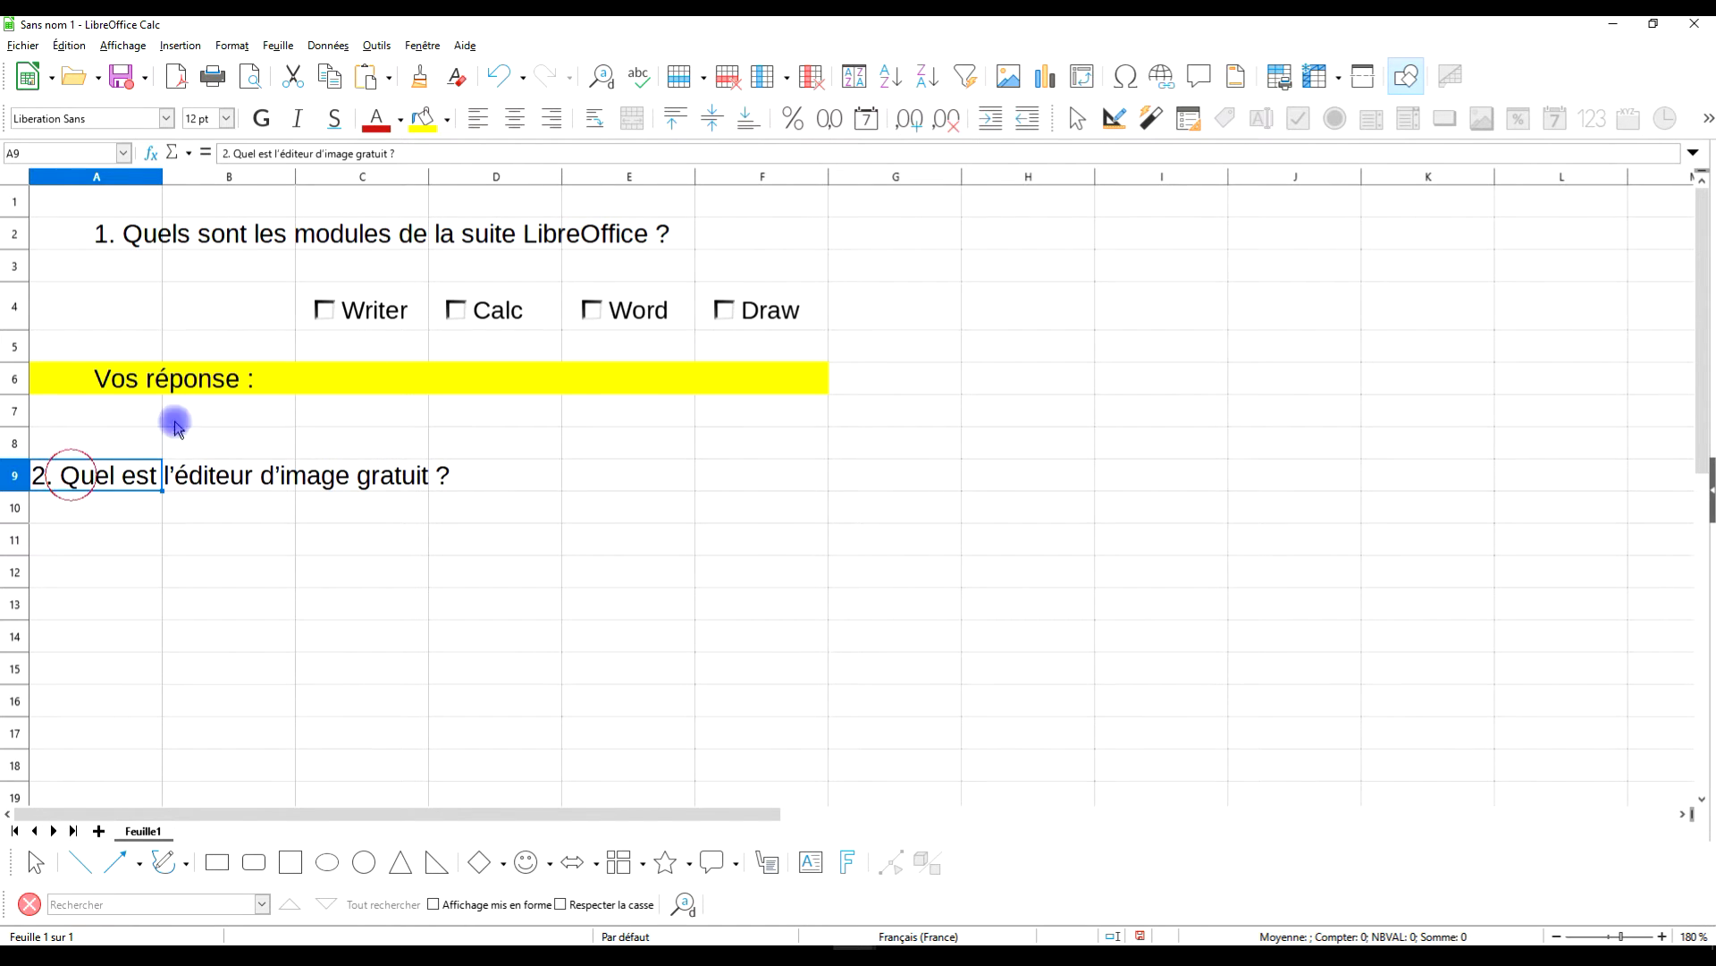
left_click(995, 121)
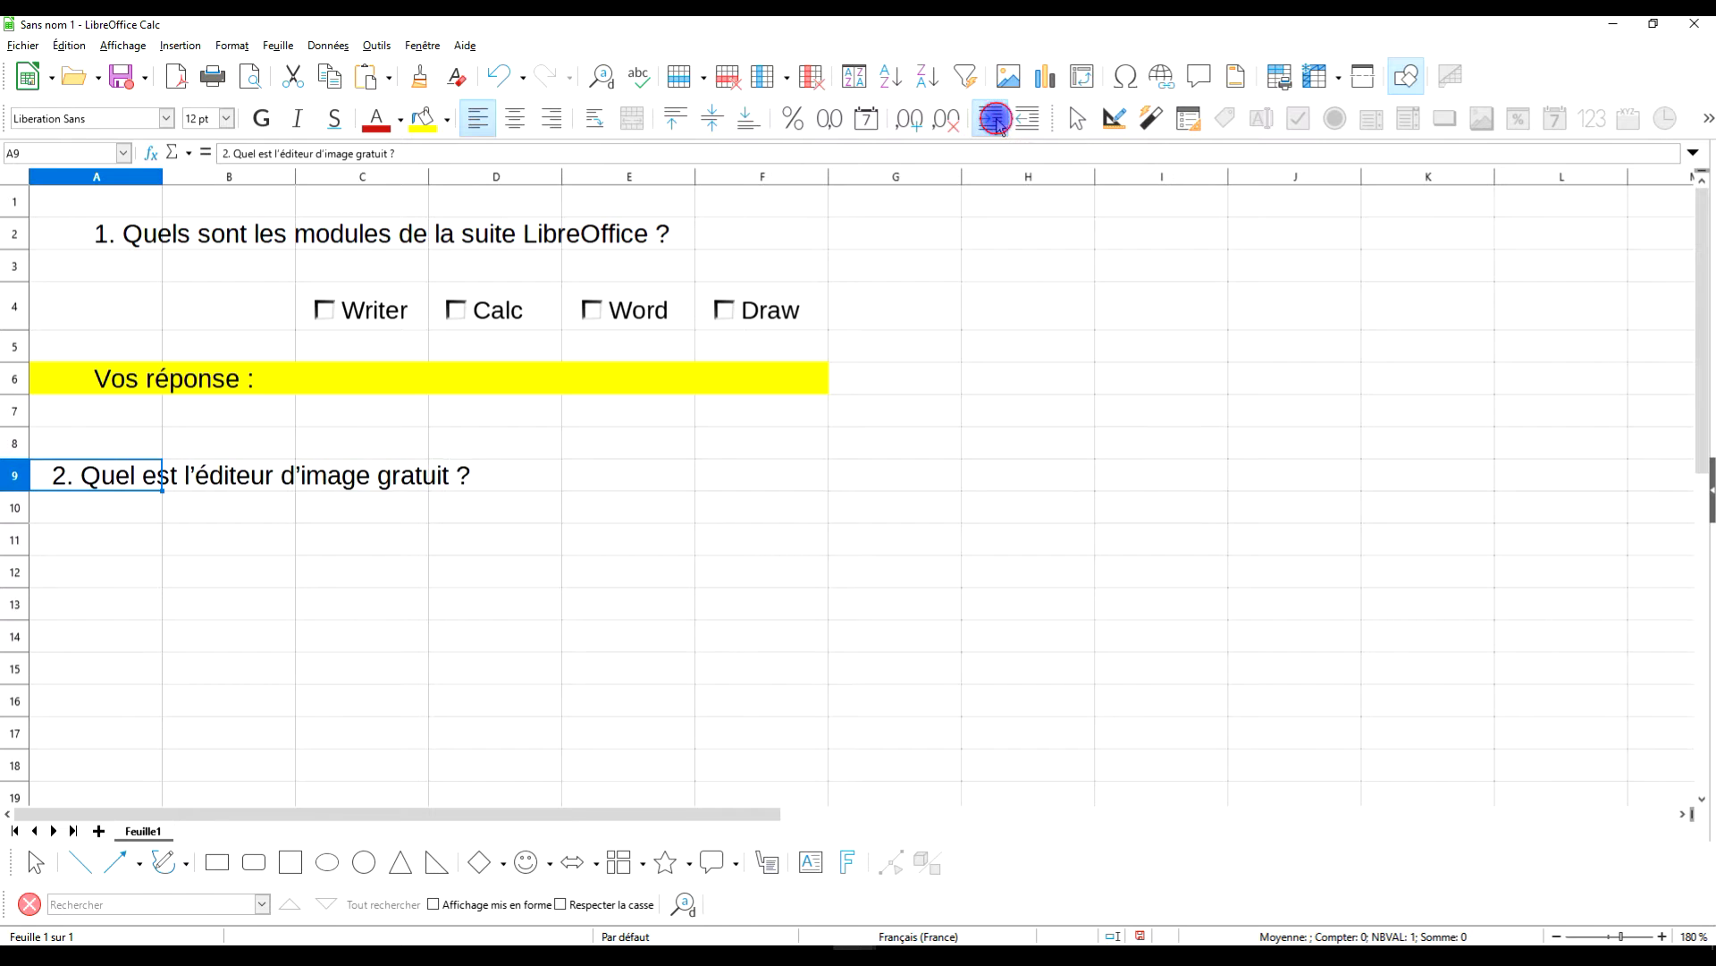
left_click(997, 124)
left_click(999, 125)
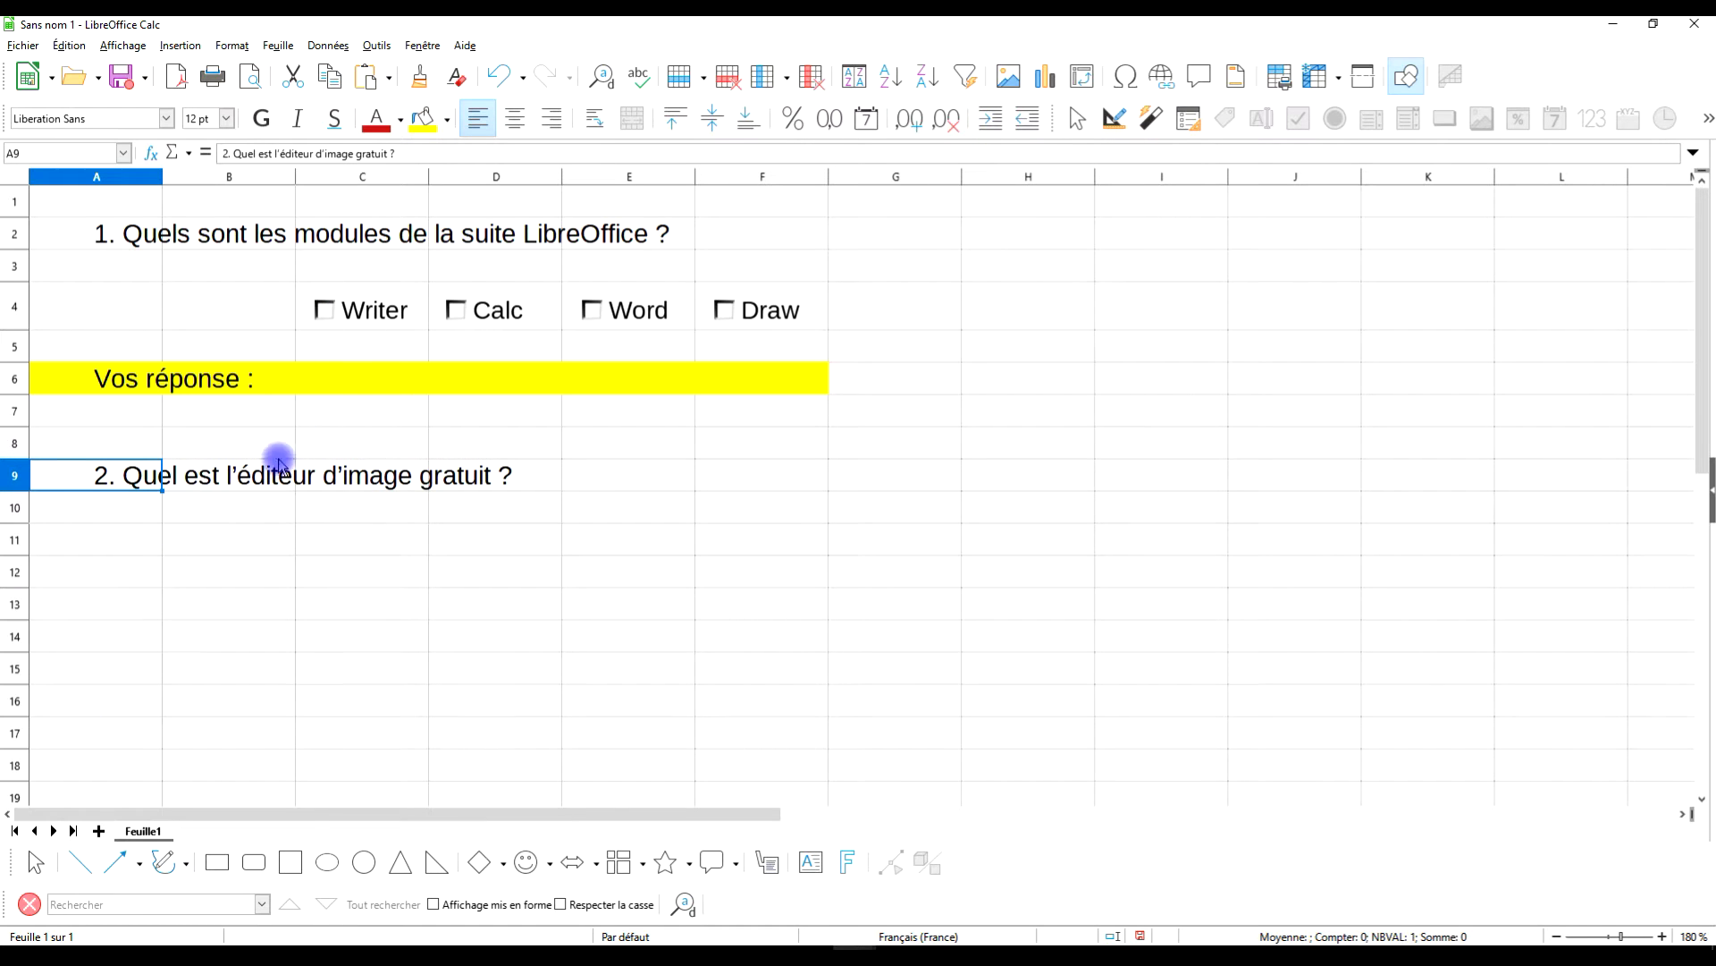
Copy the "Vos réponse :" cells A6:B6 and paste them at A13 below the second question.
left_click(82, 379)
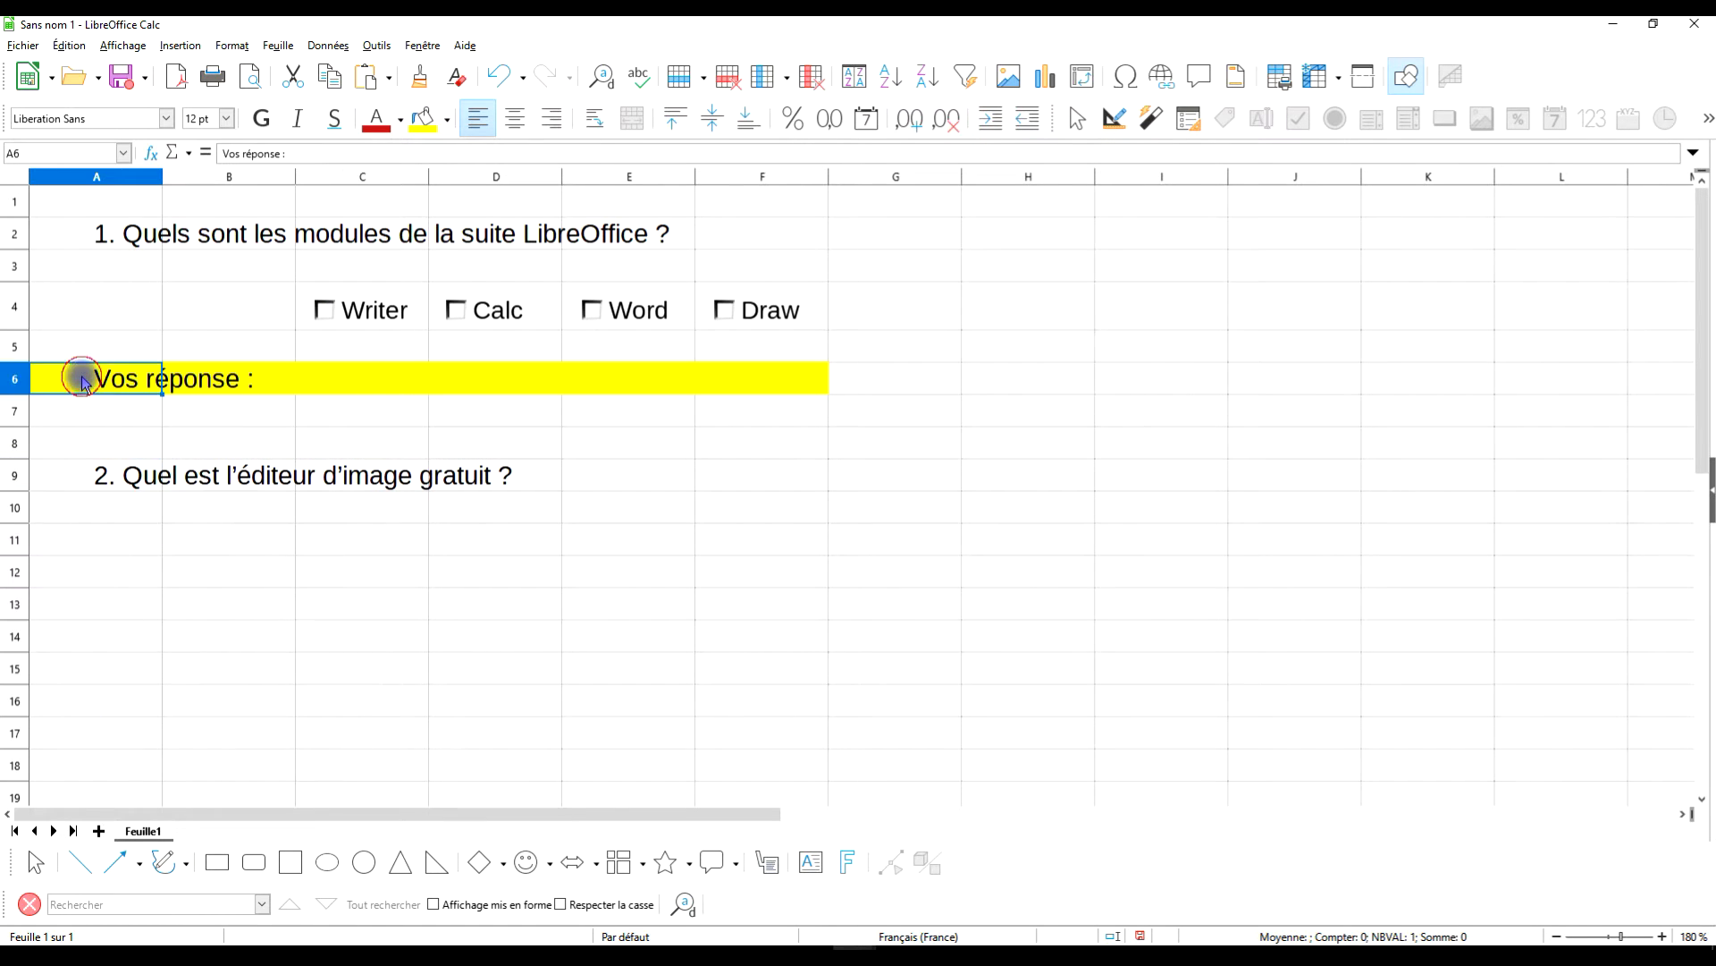
left_click(284, 392, "shift")
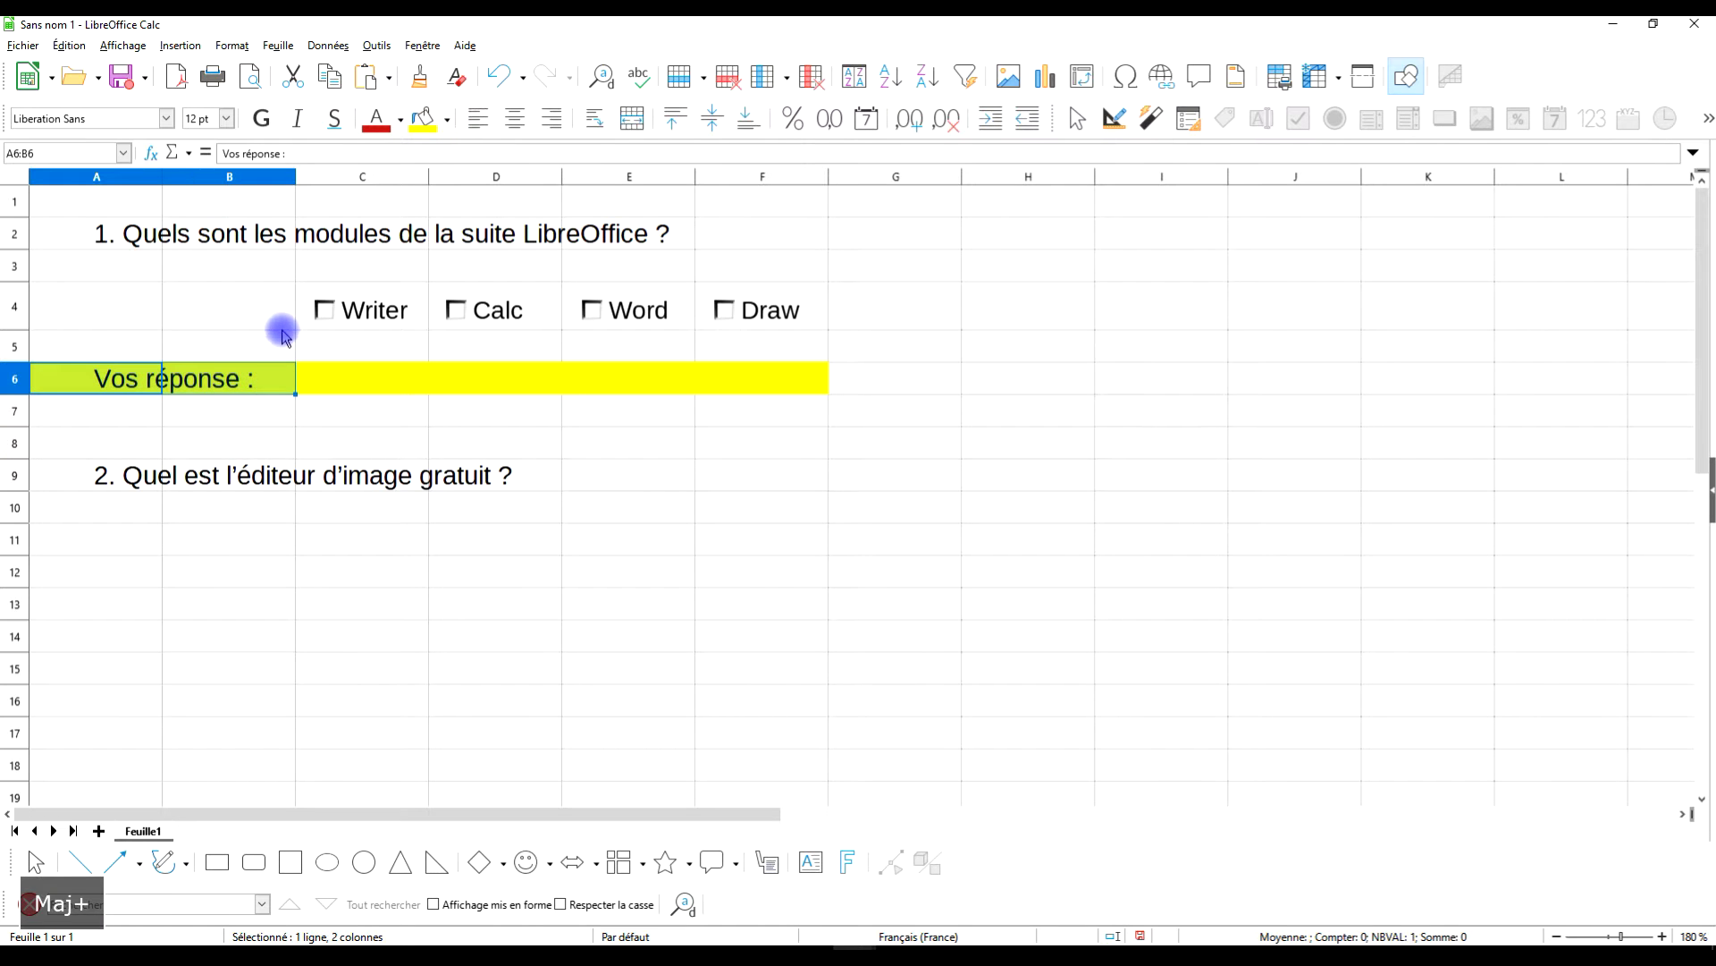
key("ctrl+c")
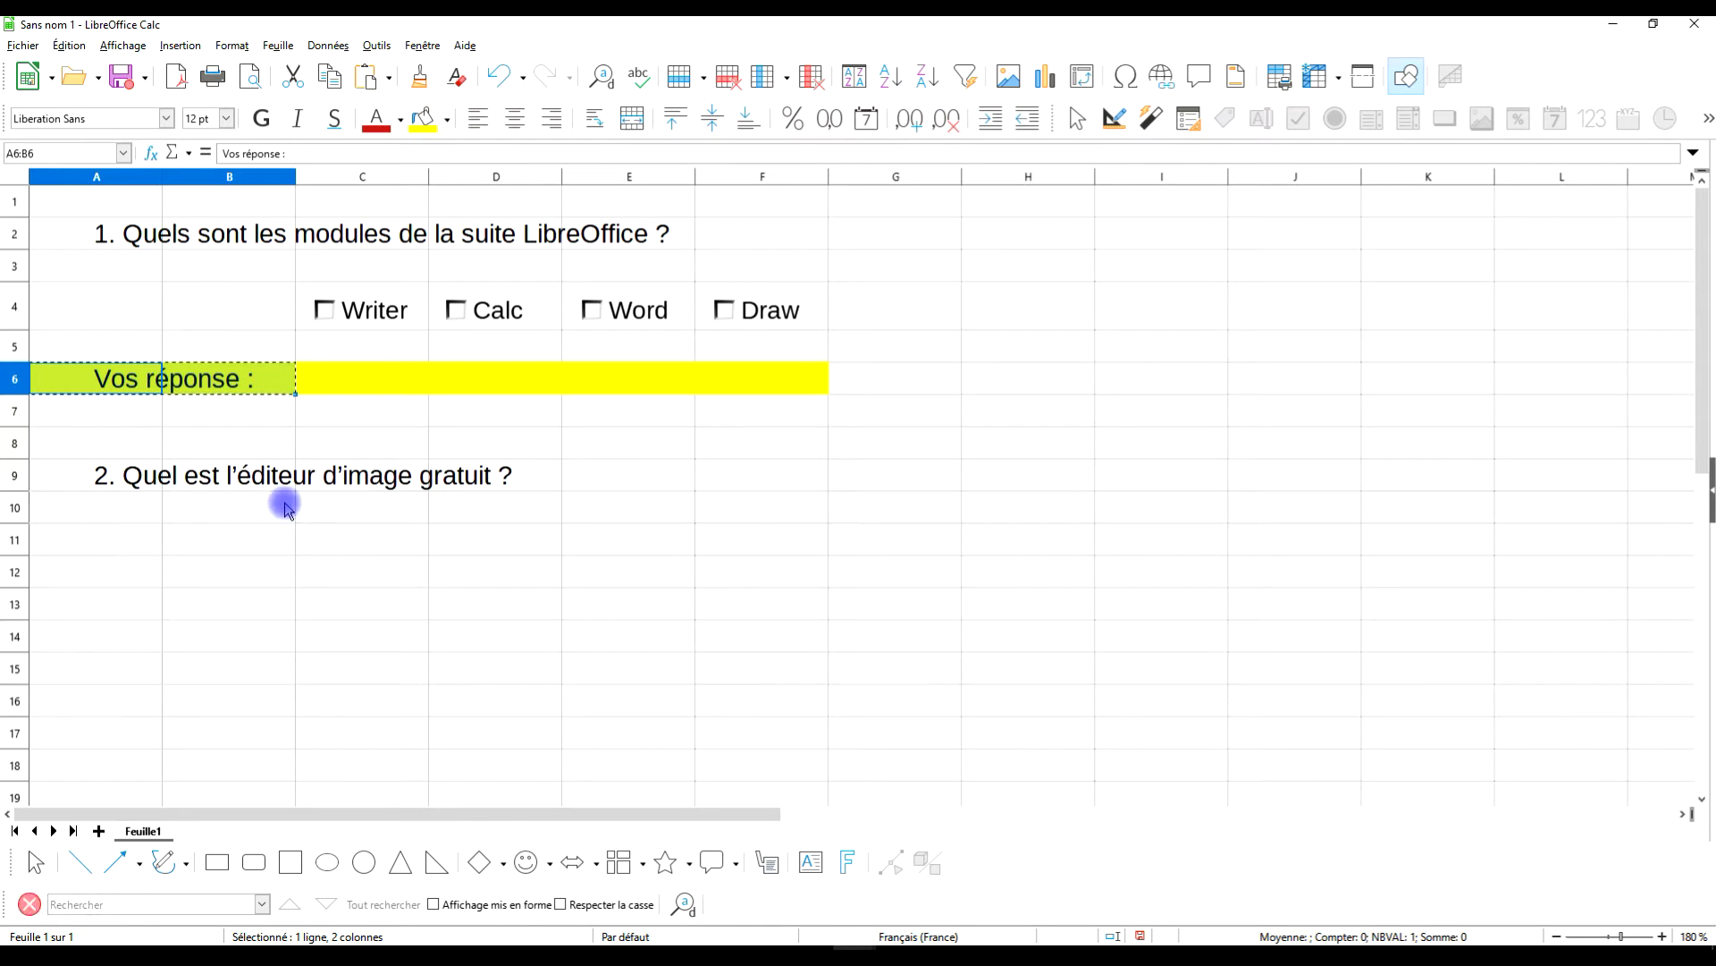
left_click(240, 551)
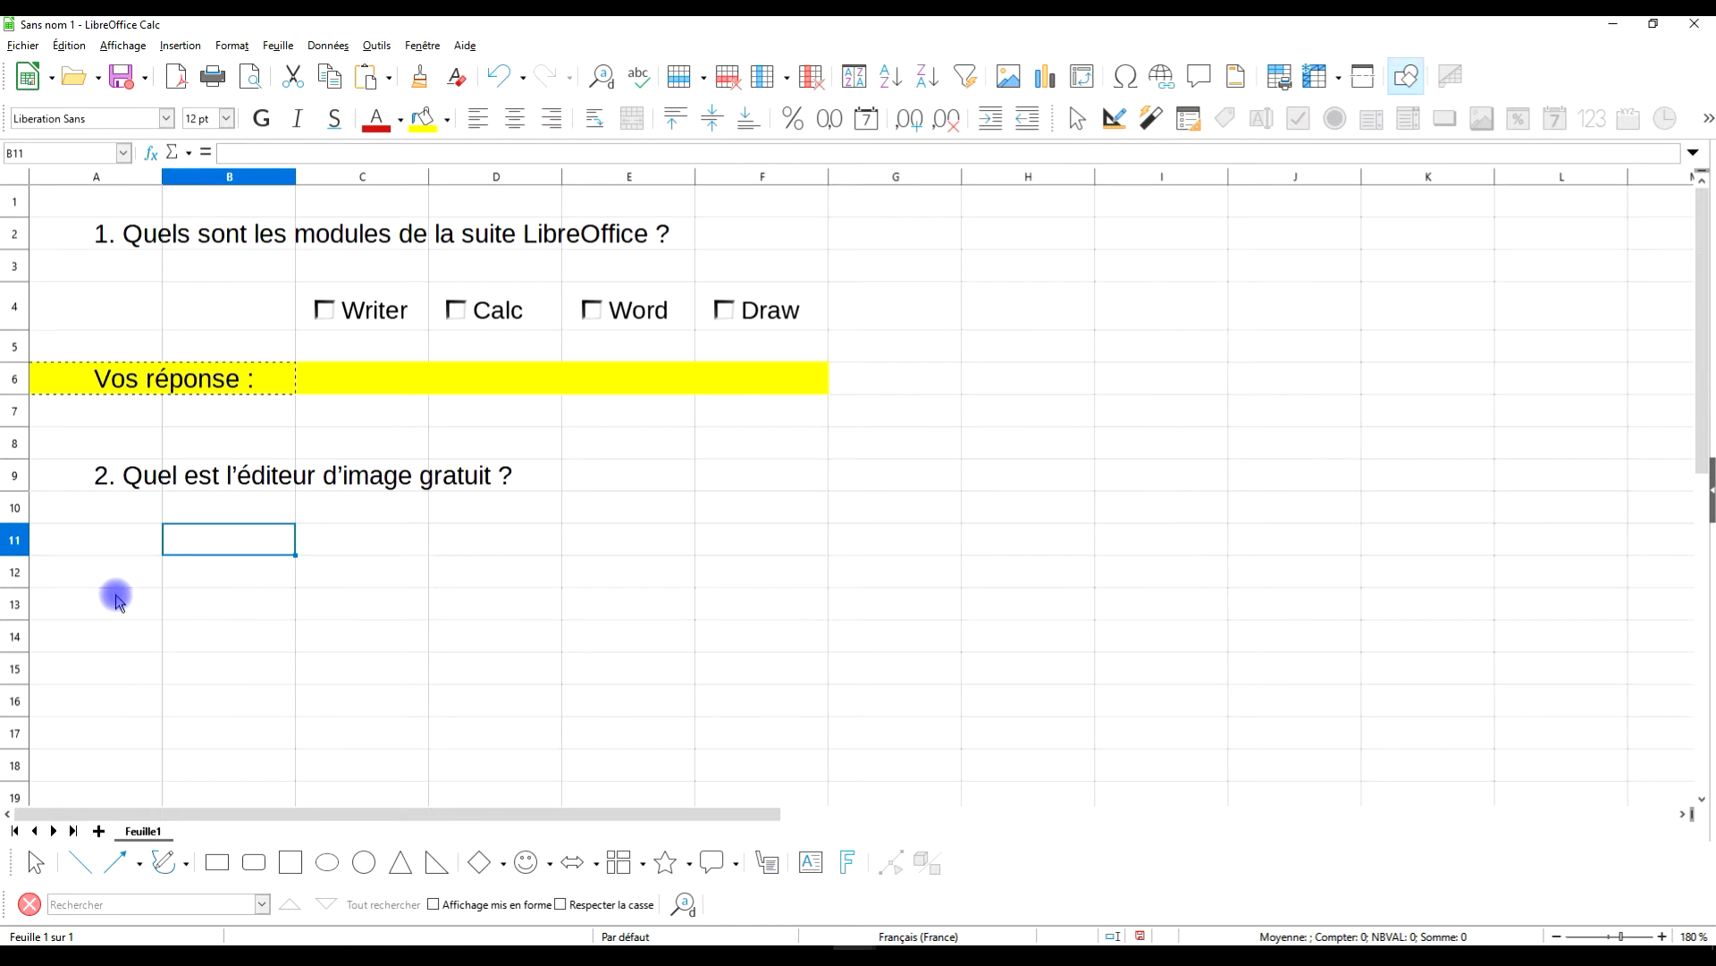
left_click(116, 597)
key("ctrl+v")
Fill the answer row cells B13:F13 with a yellow background.
left_click(306, 602)
left_click(286, 613)
left_click(792, 614, "shift")
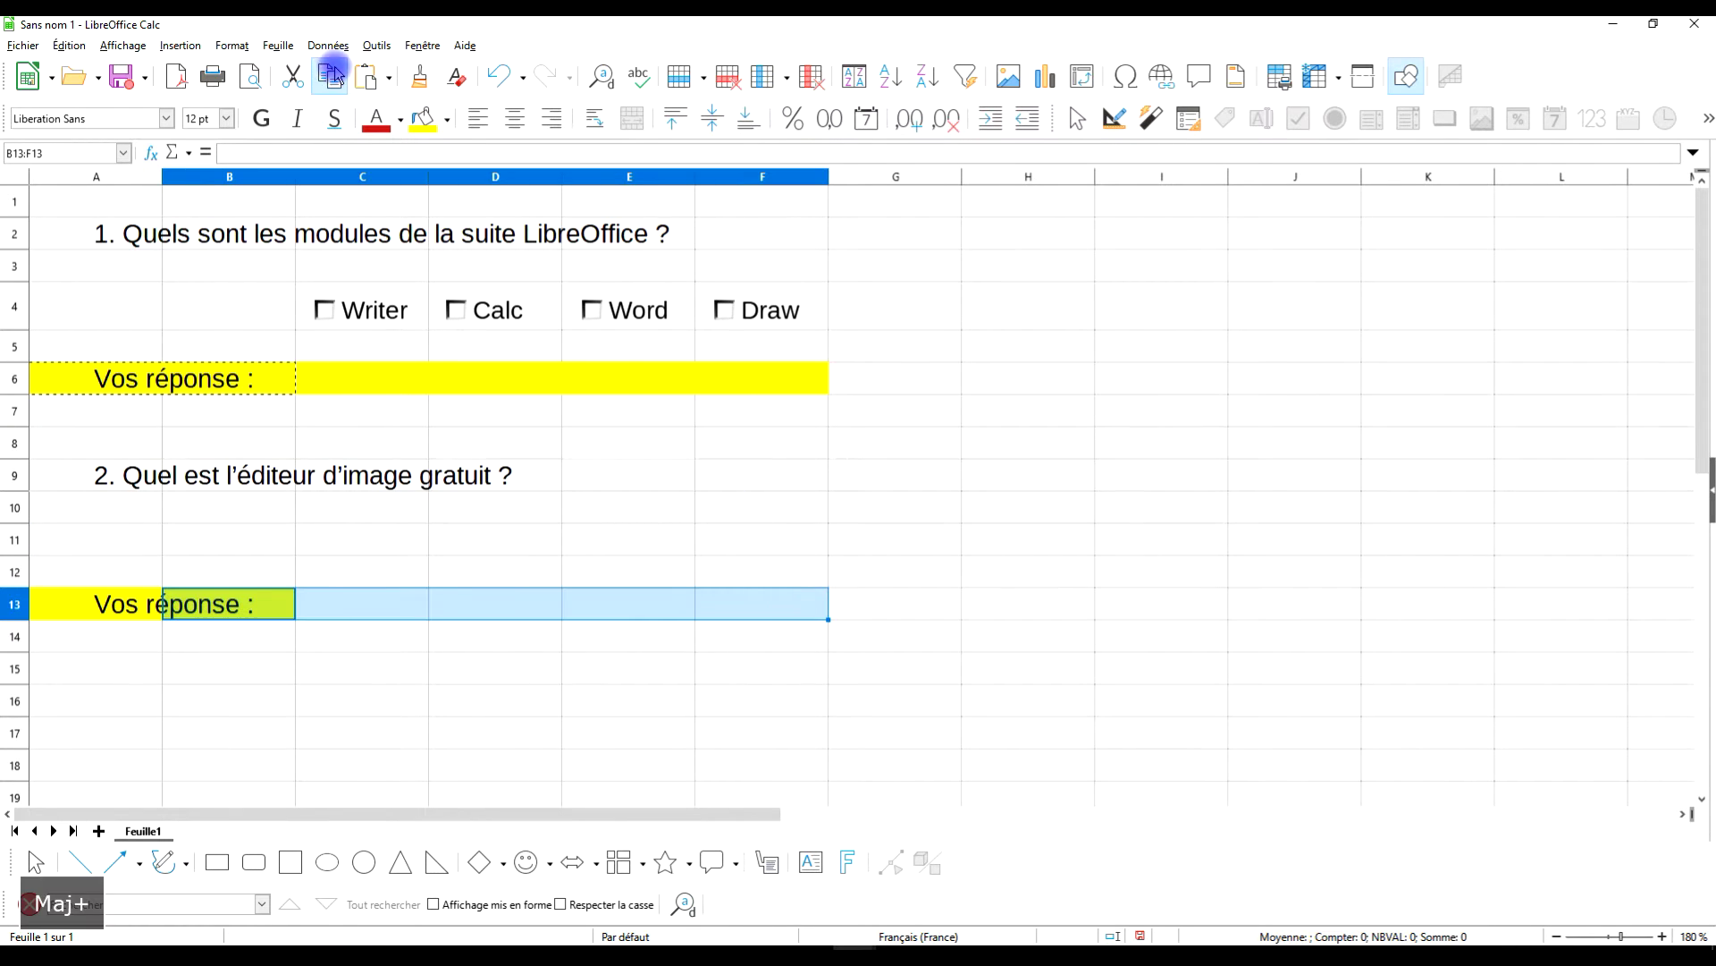
left_click(420, 118)
left_click(1081, 644)
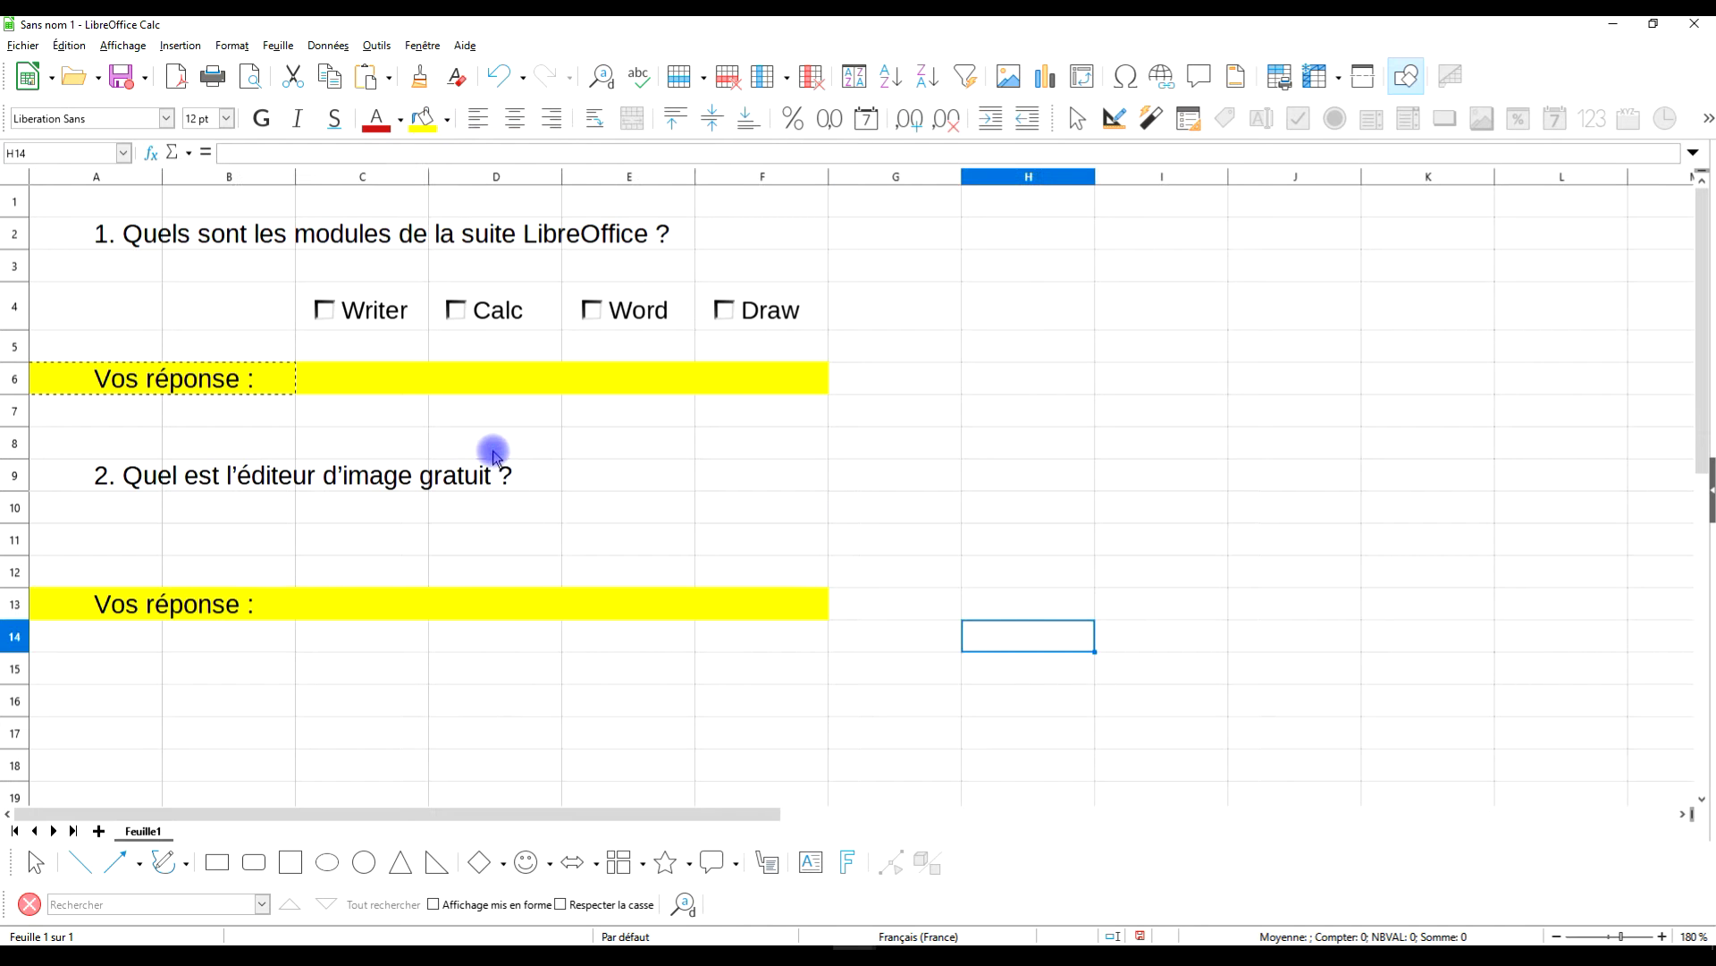
Detach the Contrôles de formulaire toolbar to inspect it and its entry among the available toolbars, and dock it back in place.
left_click(1136, 288)
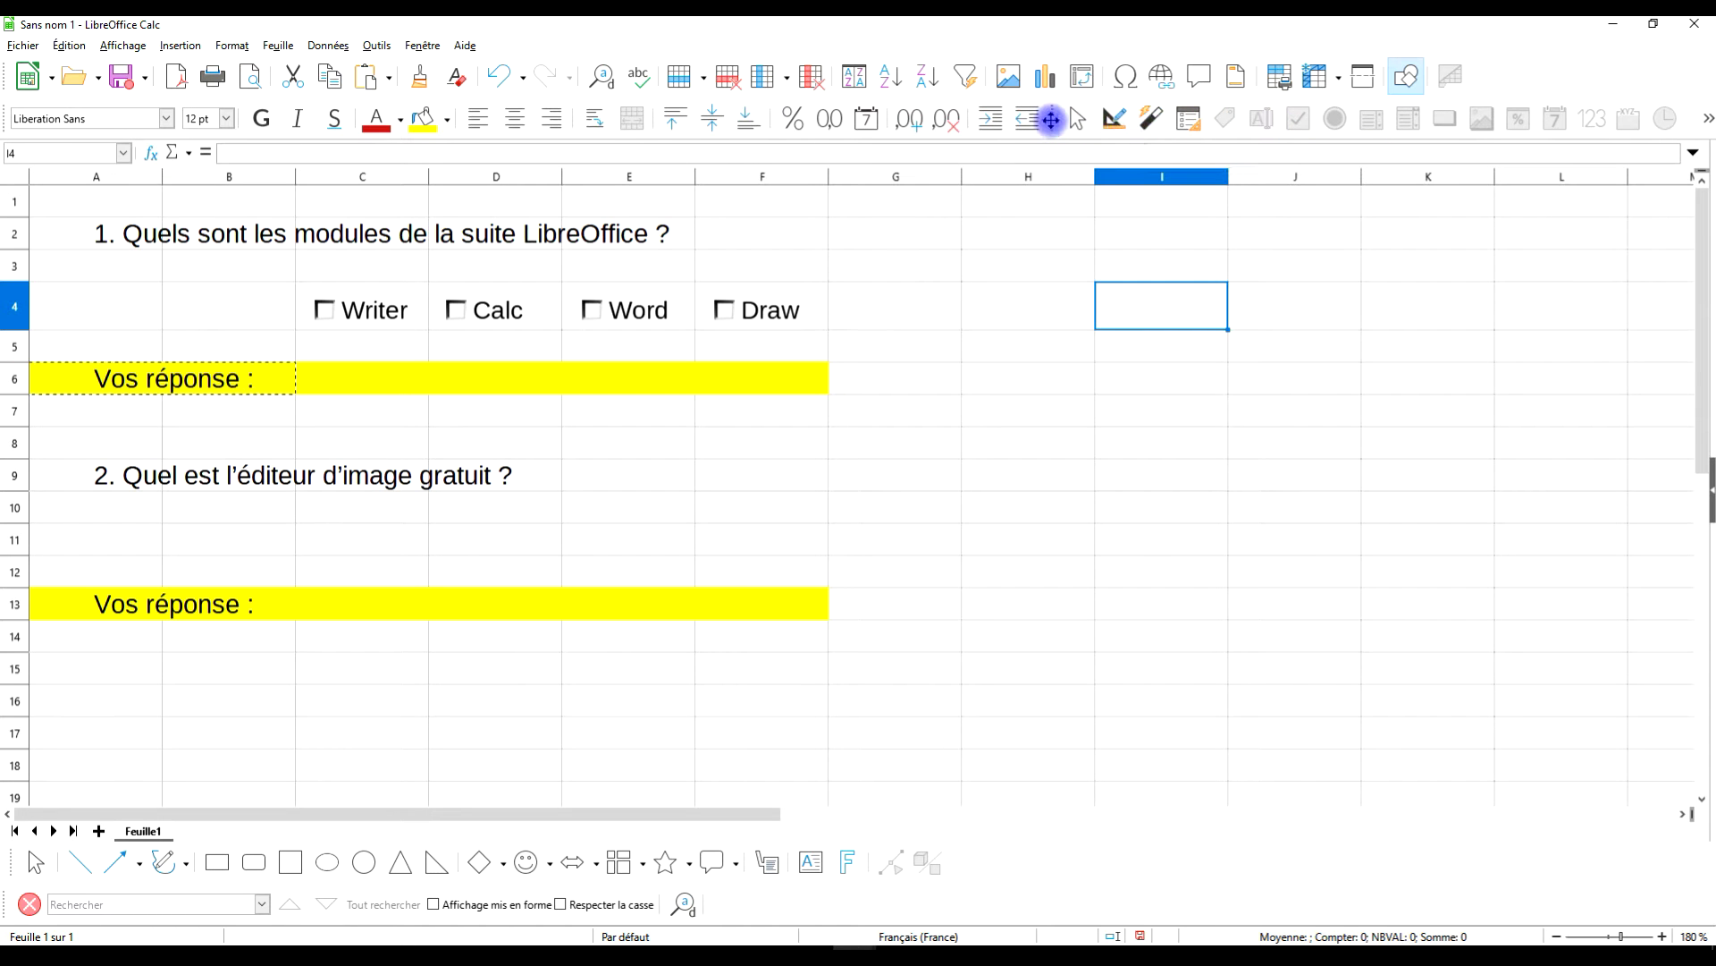
left_click_drag(1051, 121, 983, 304)
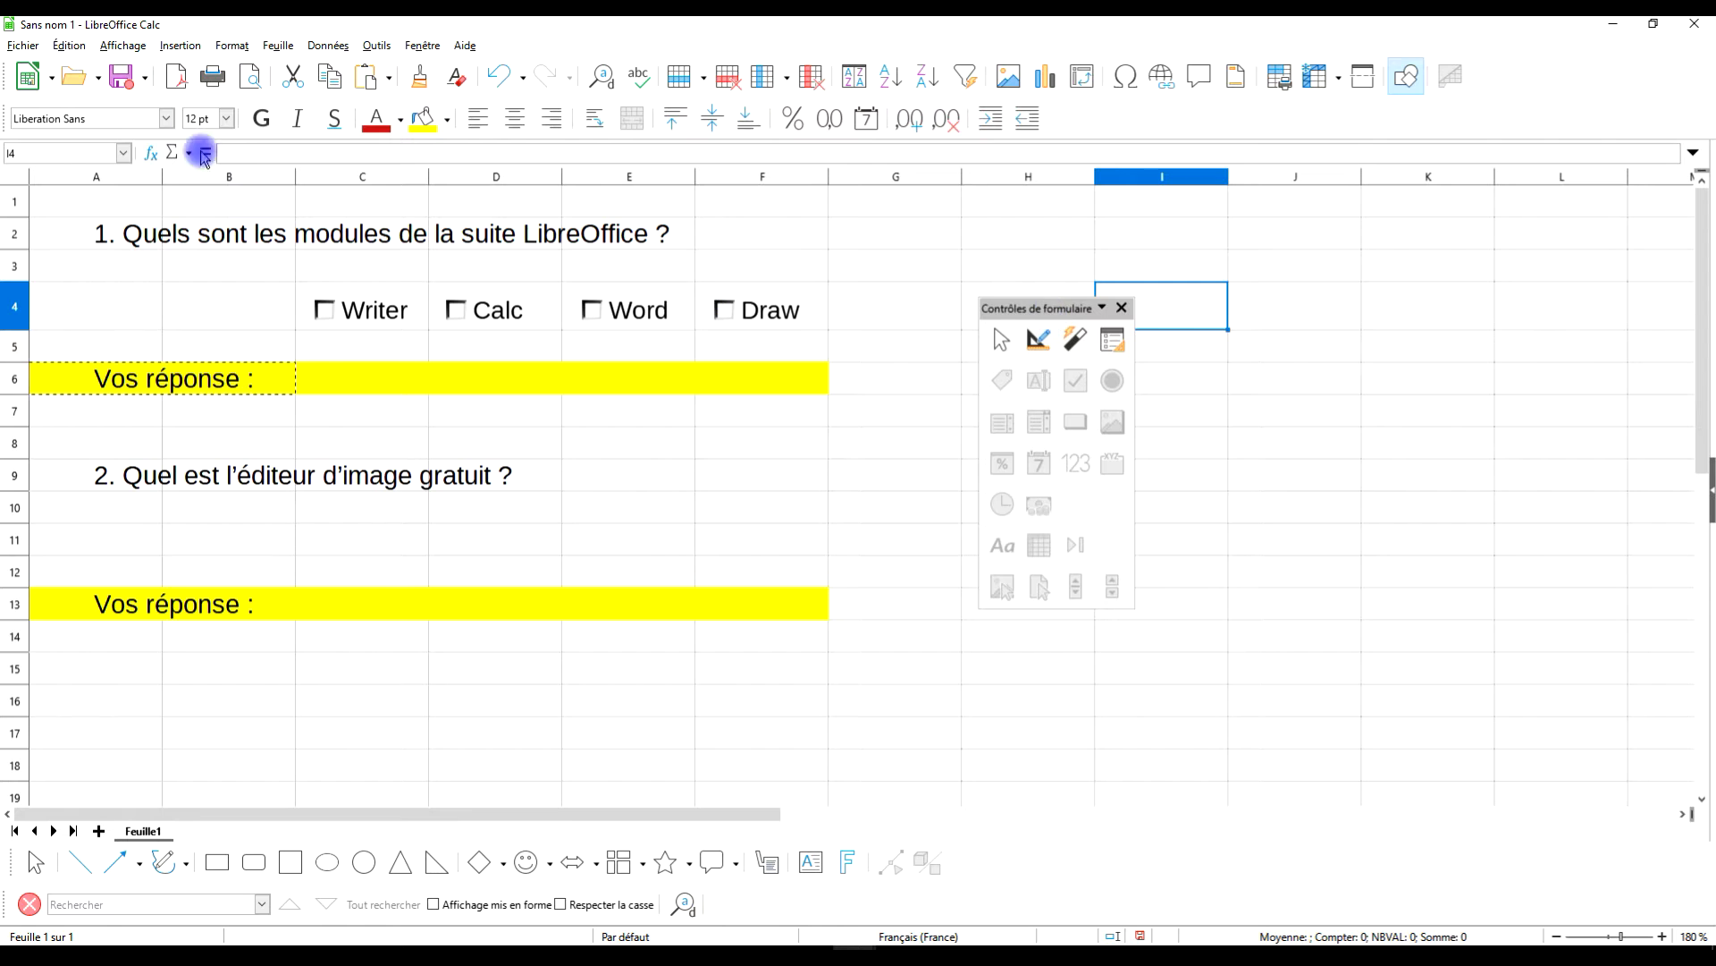
left_click(125, 45)
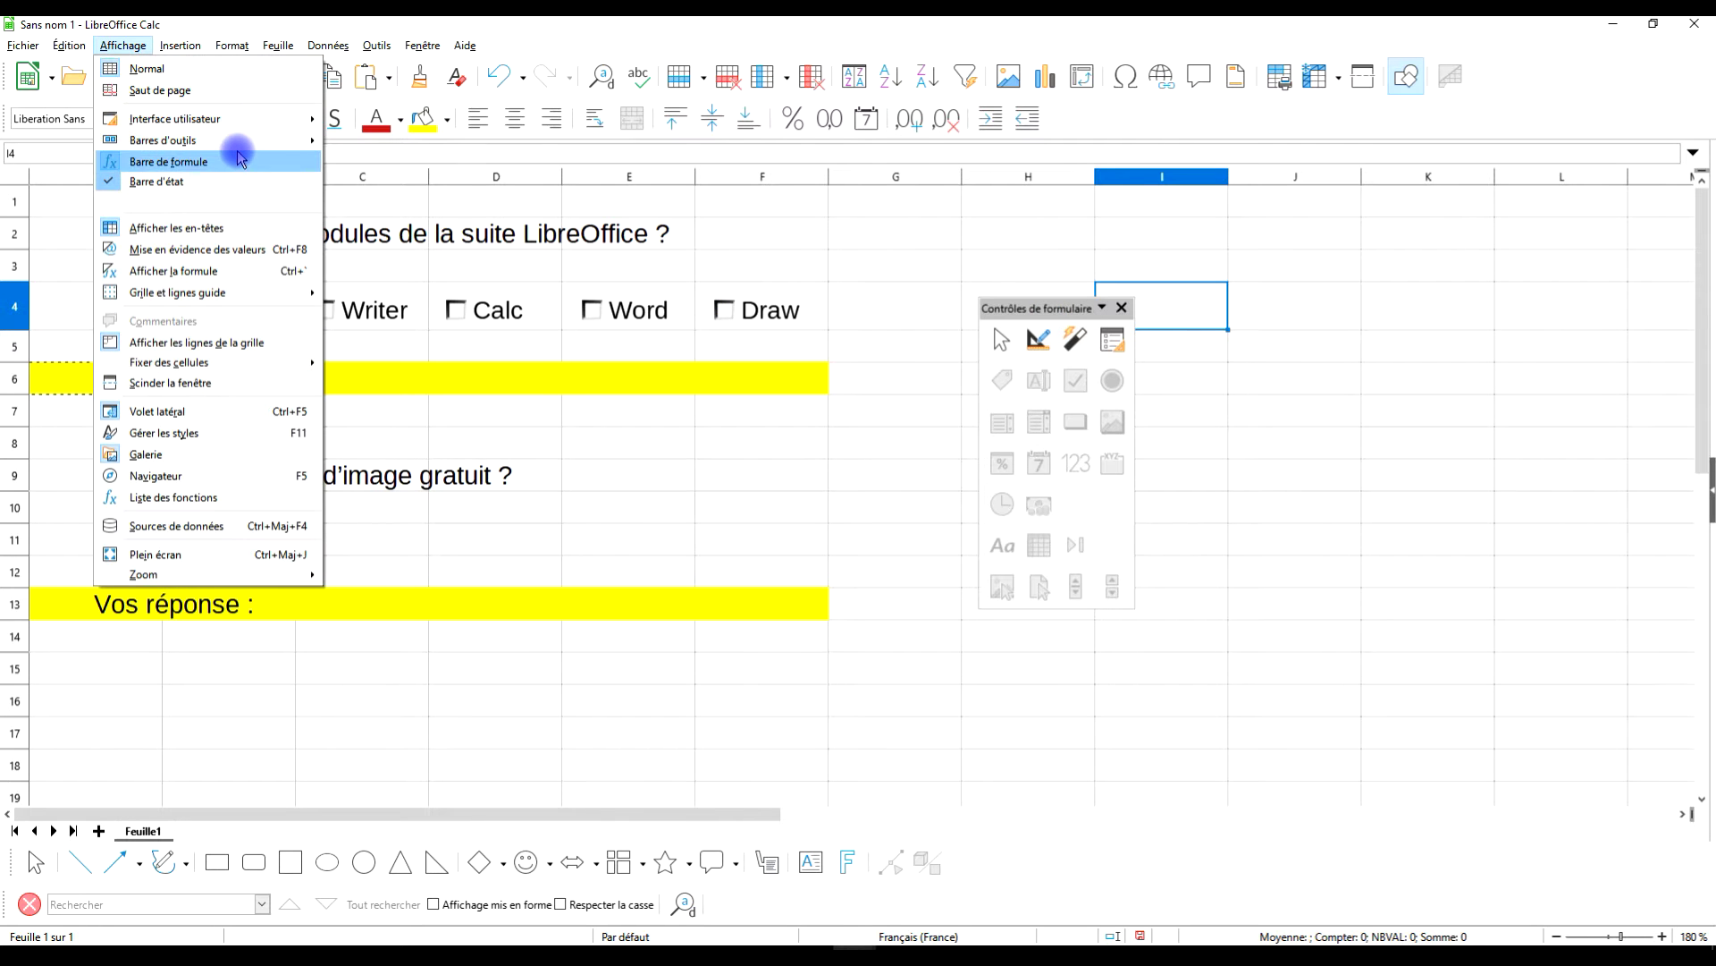
mouse_move(241, 141)
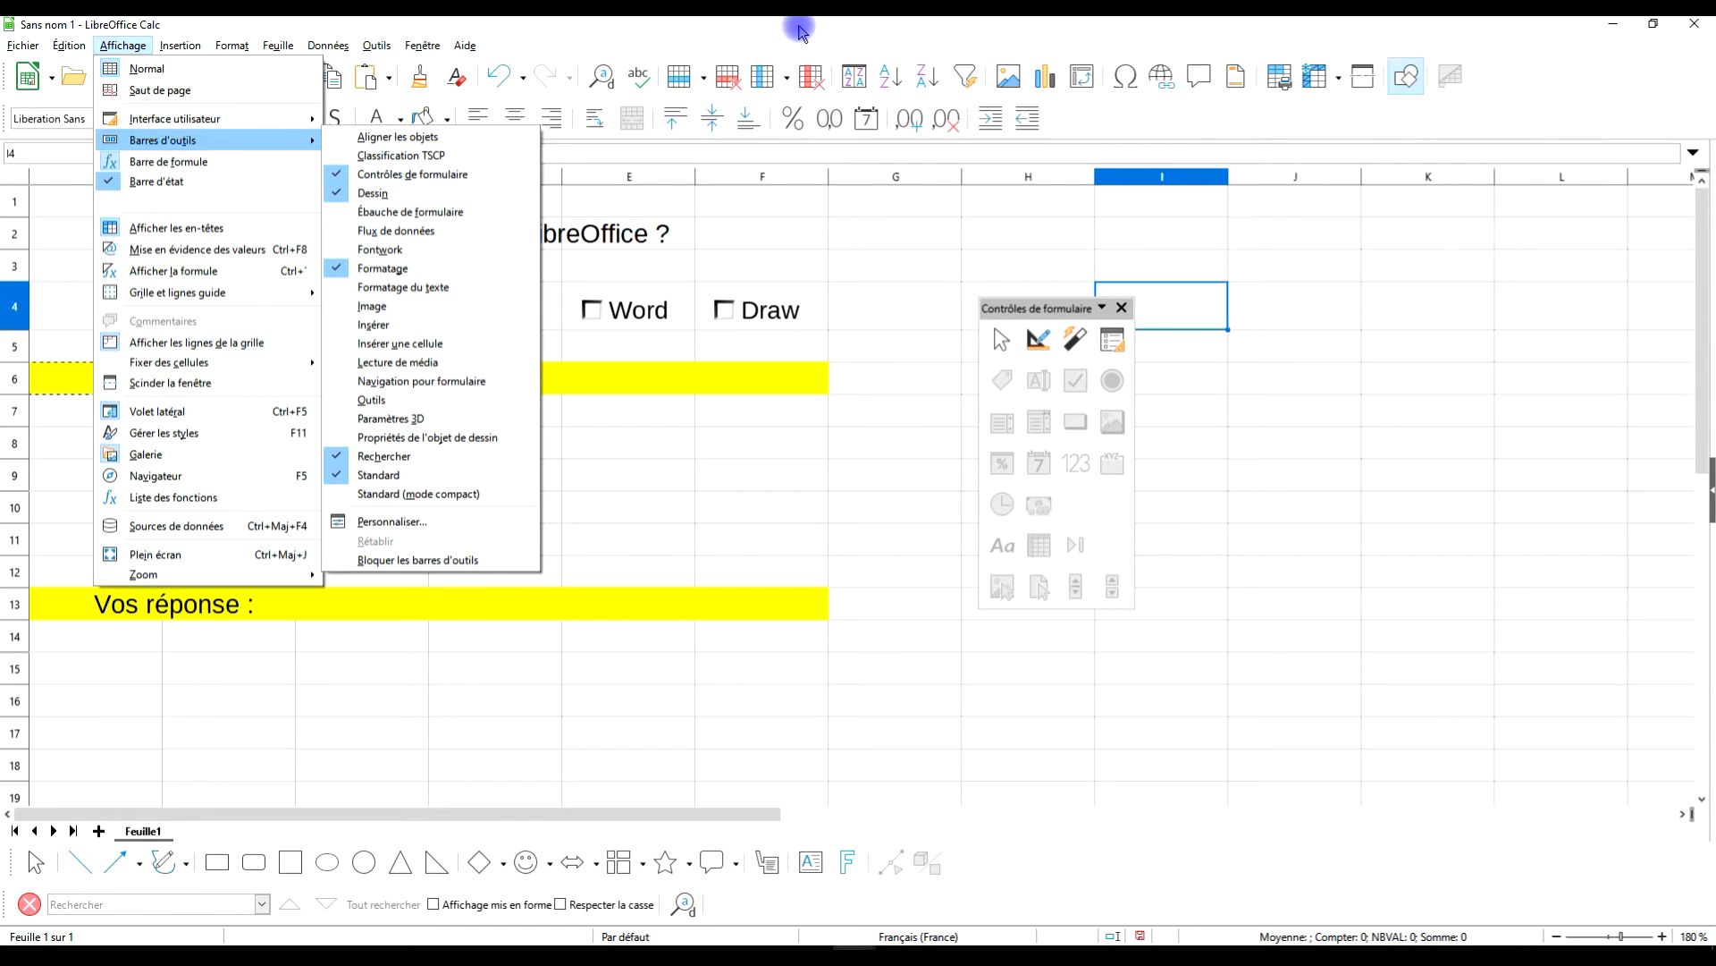
left_click_drag(1022, 304, 1221, 106)
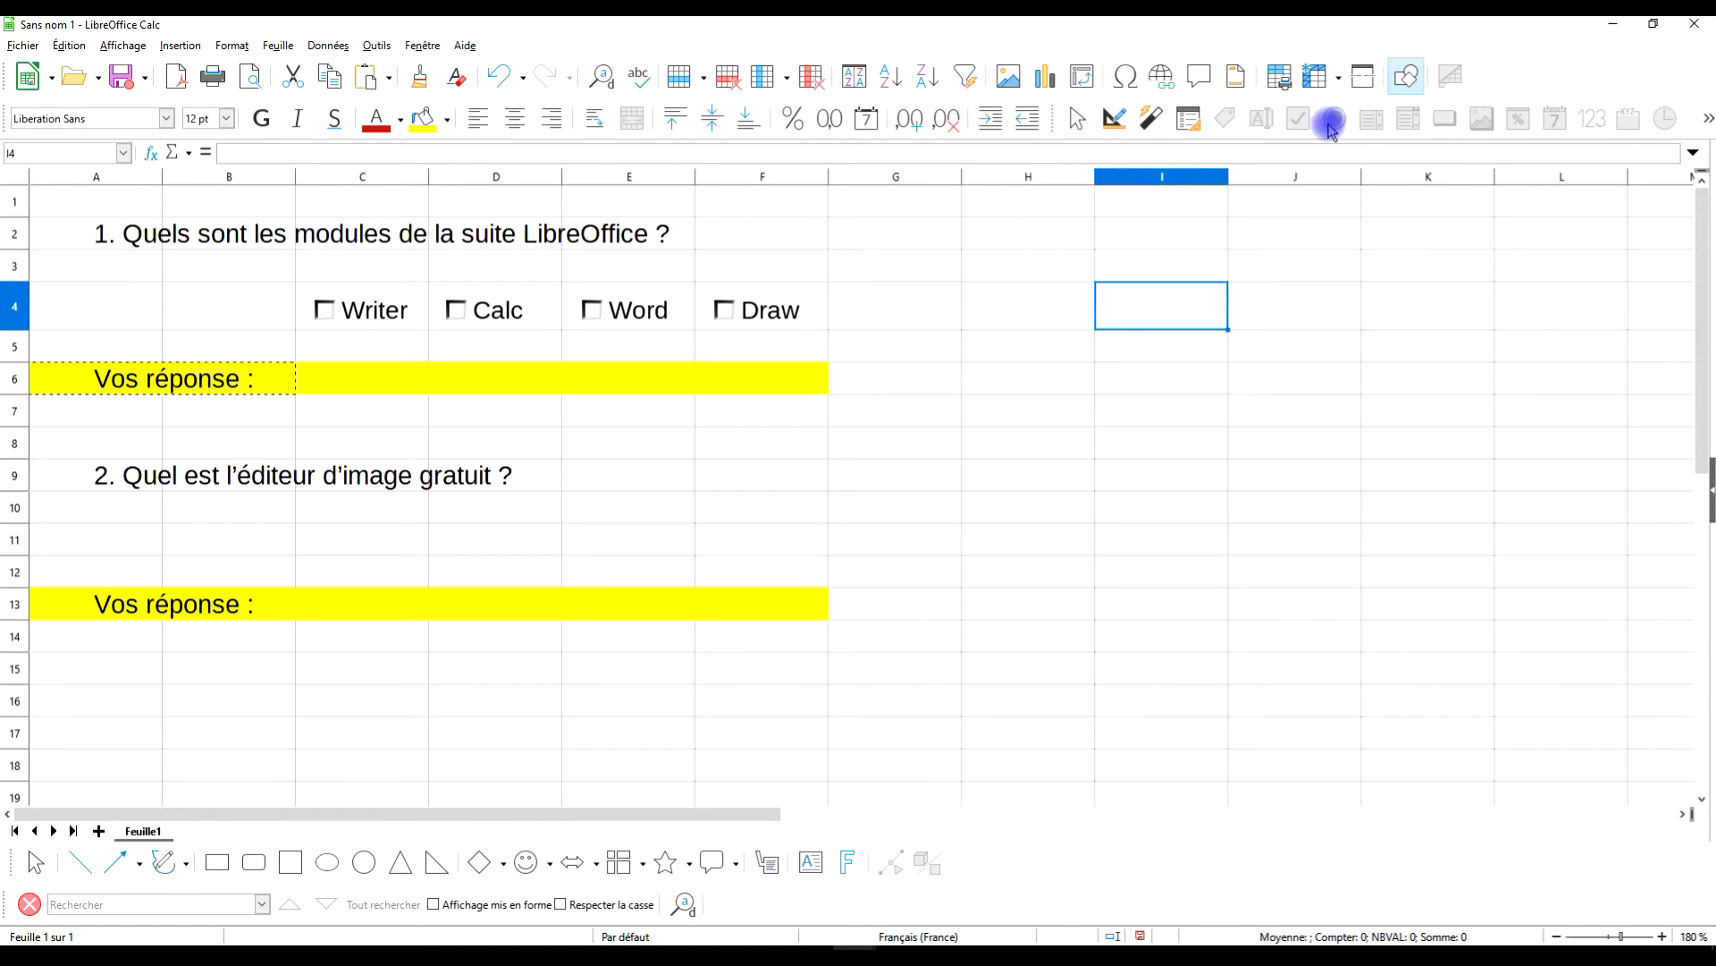
Turn on design mode and draw a radio button about 1.65 × 0.49 cm in cell C11.
left_click(1114, 124)
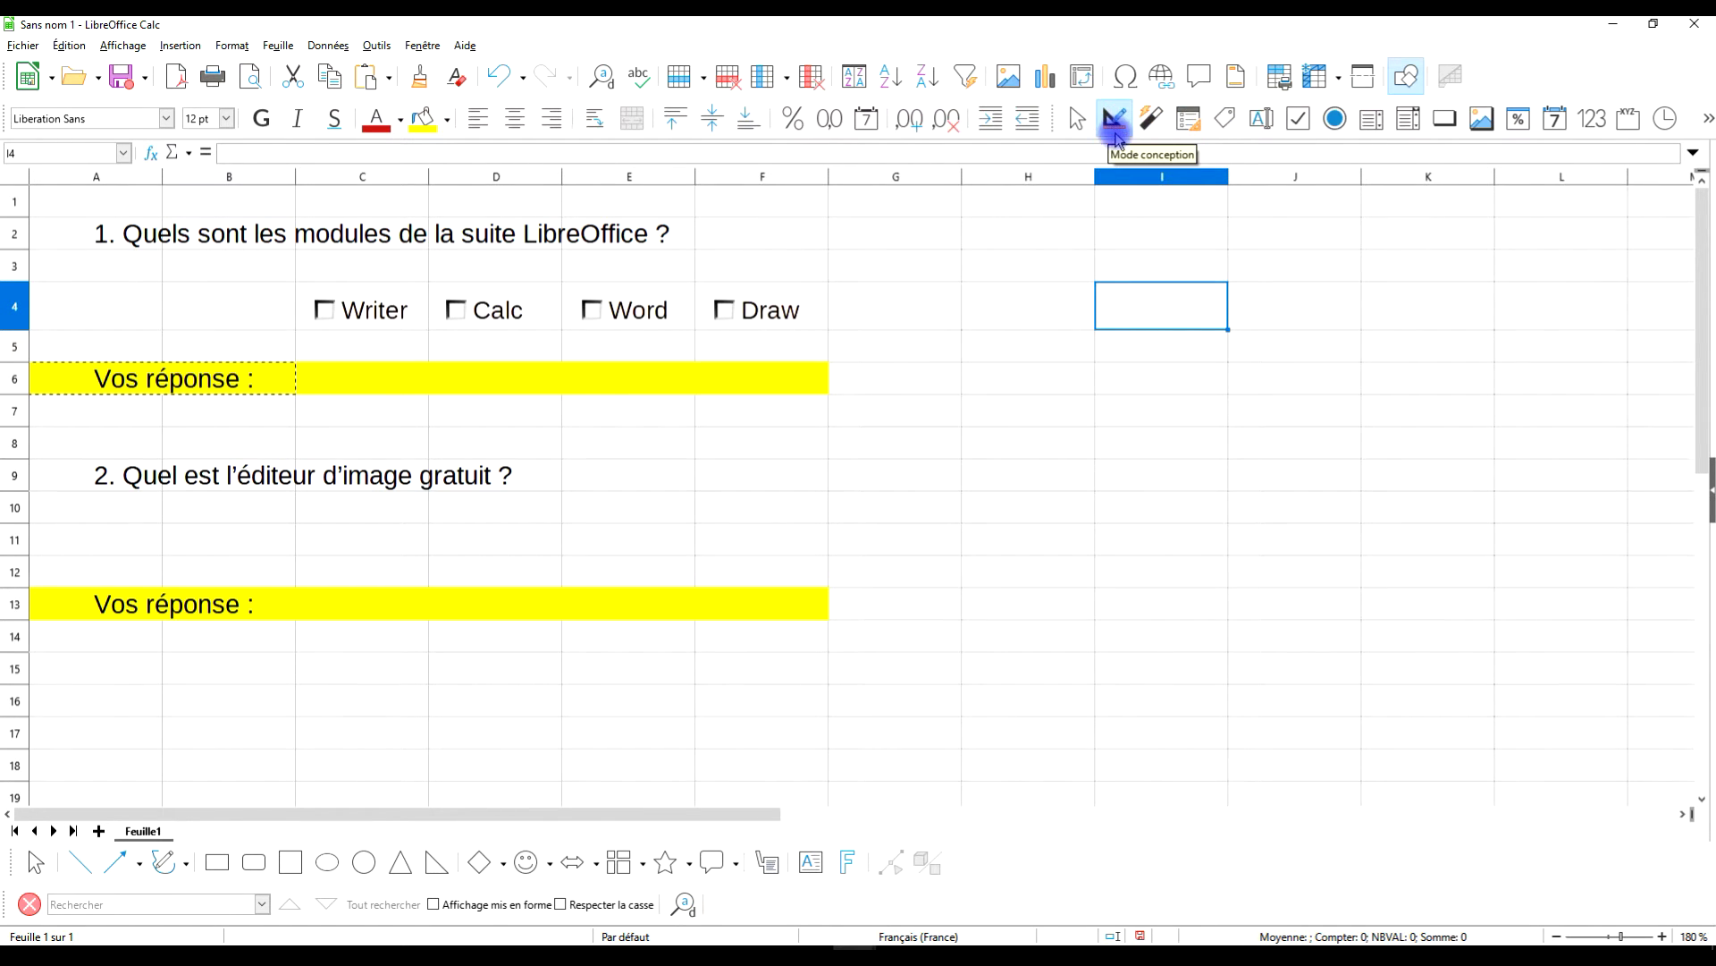
left_click(1334, 118)
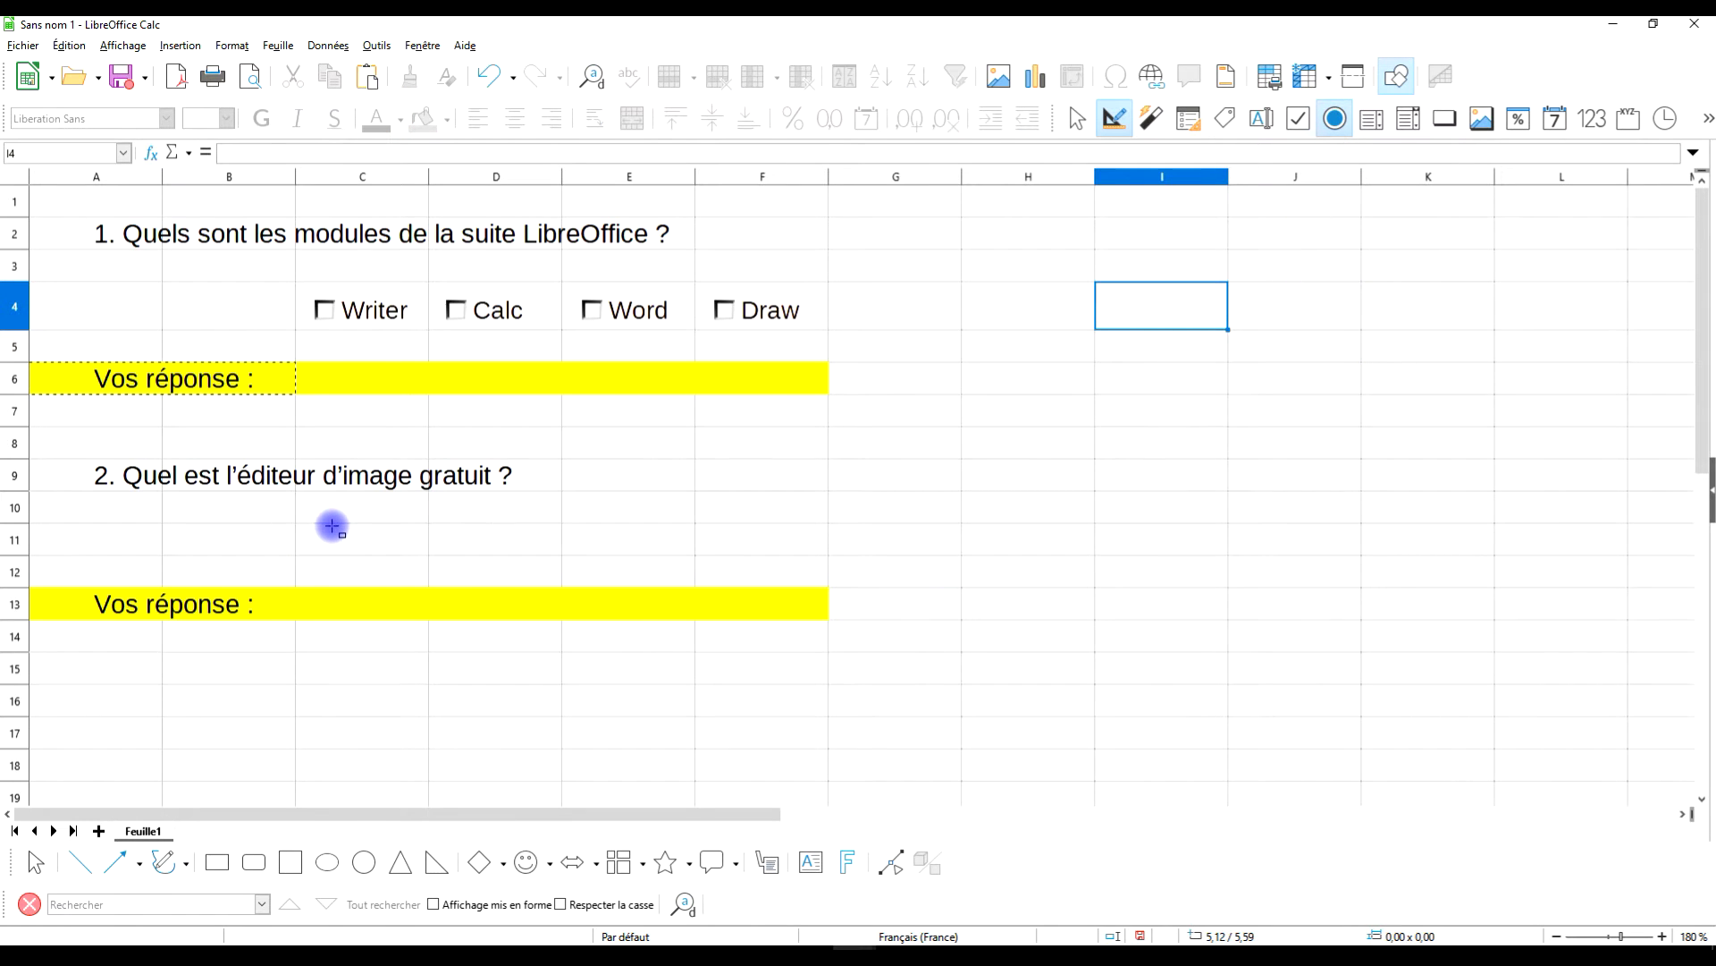
key("Escape")
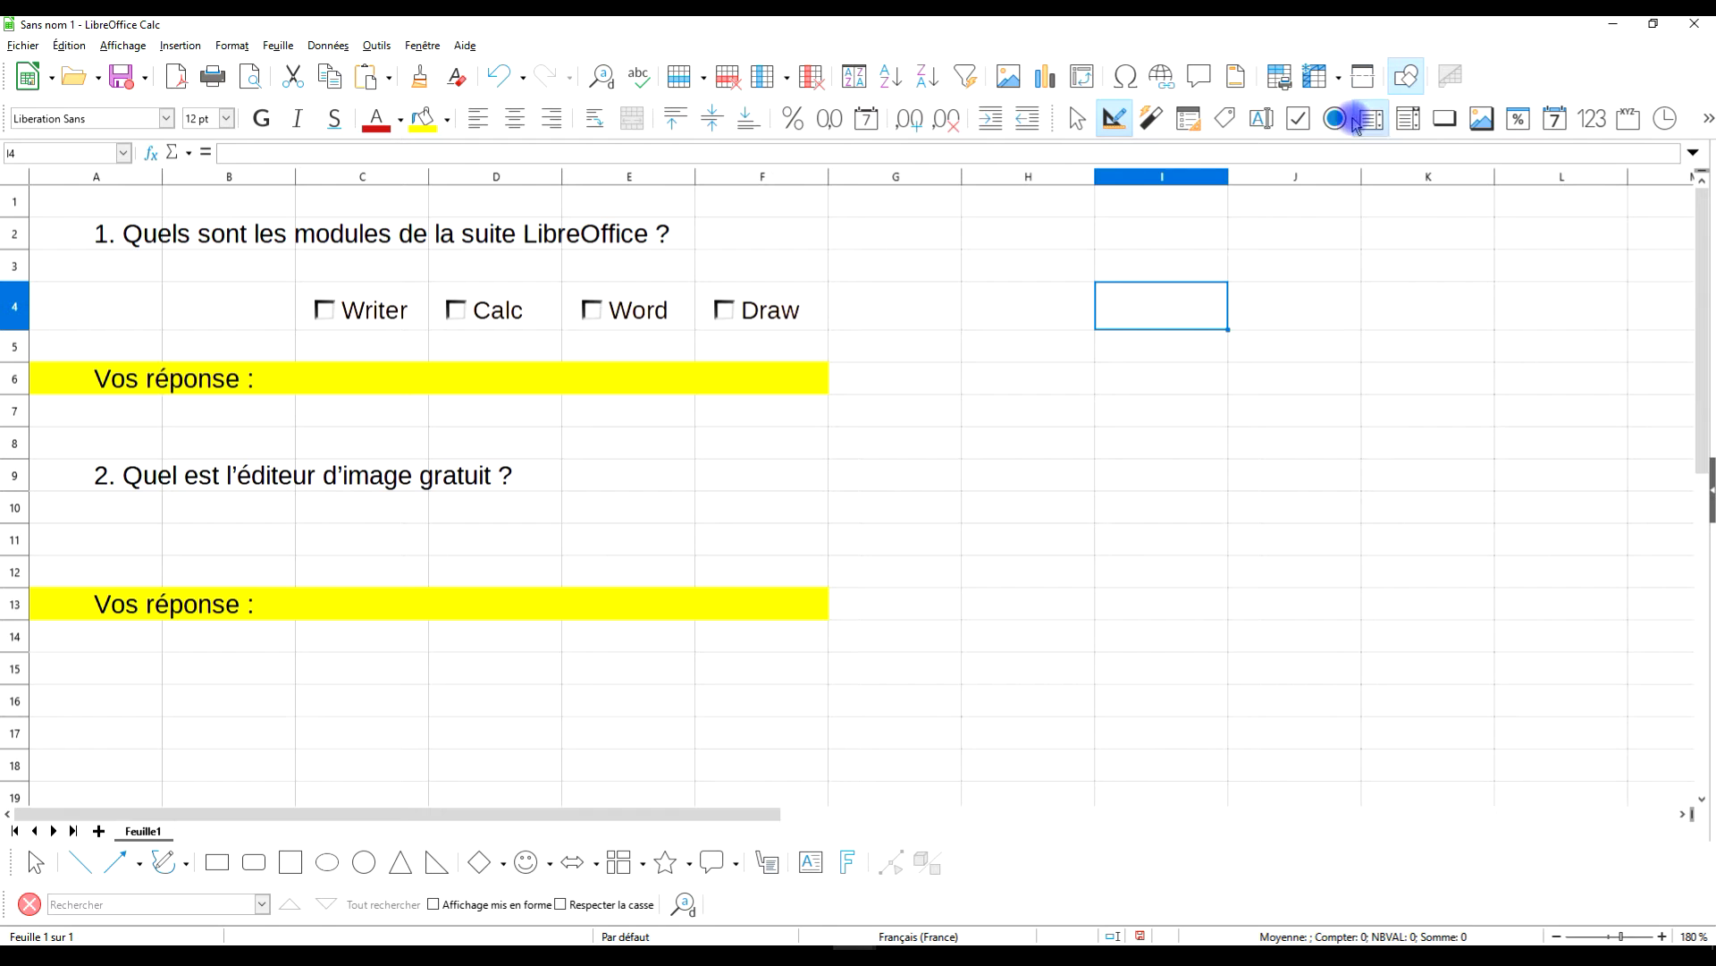
left_click(1338, 122)
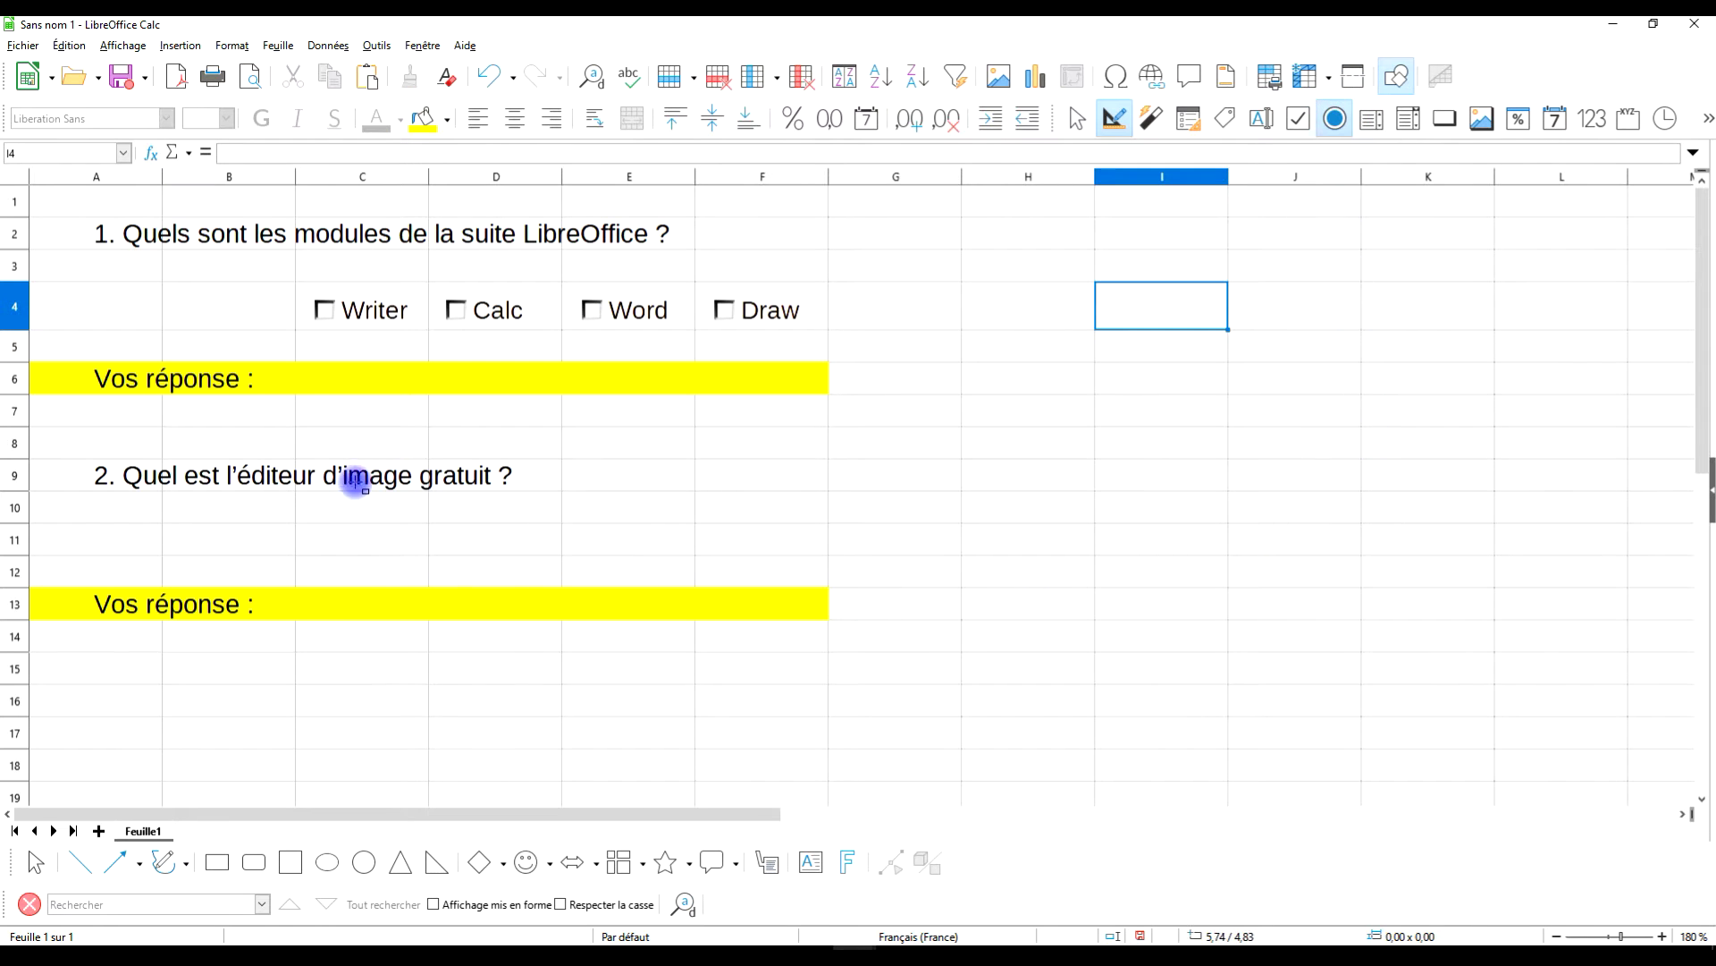
left_click_drag(306, 524, 404, 553)
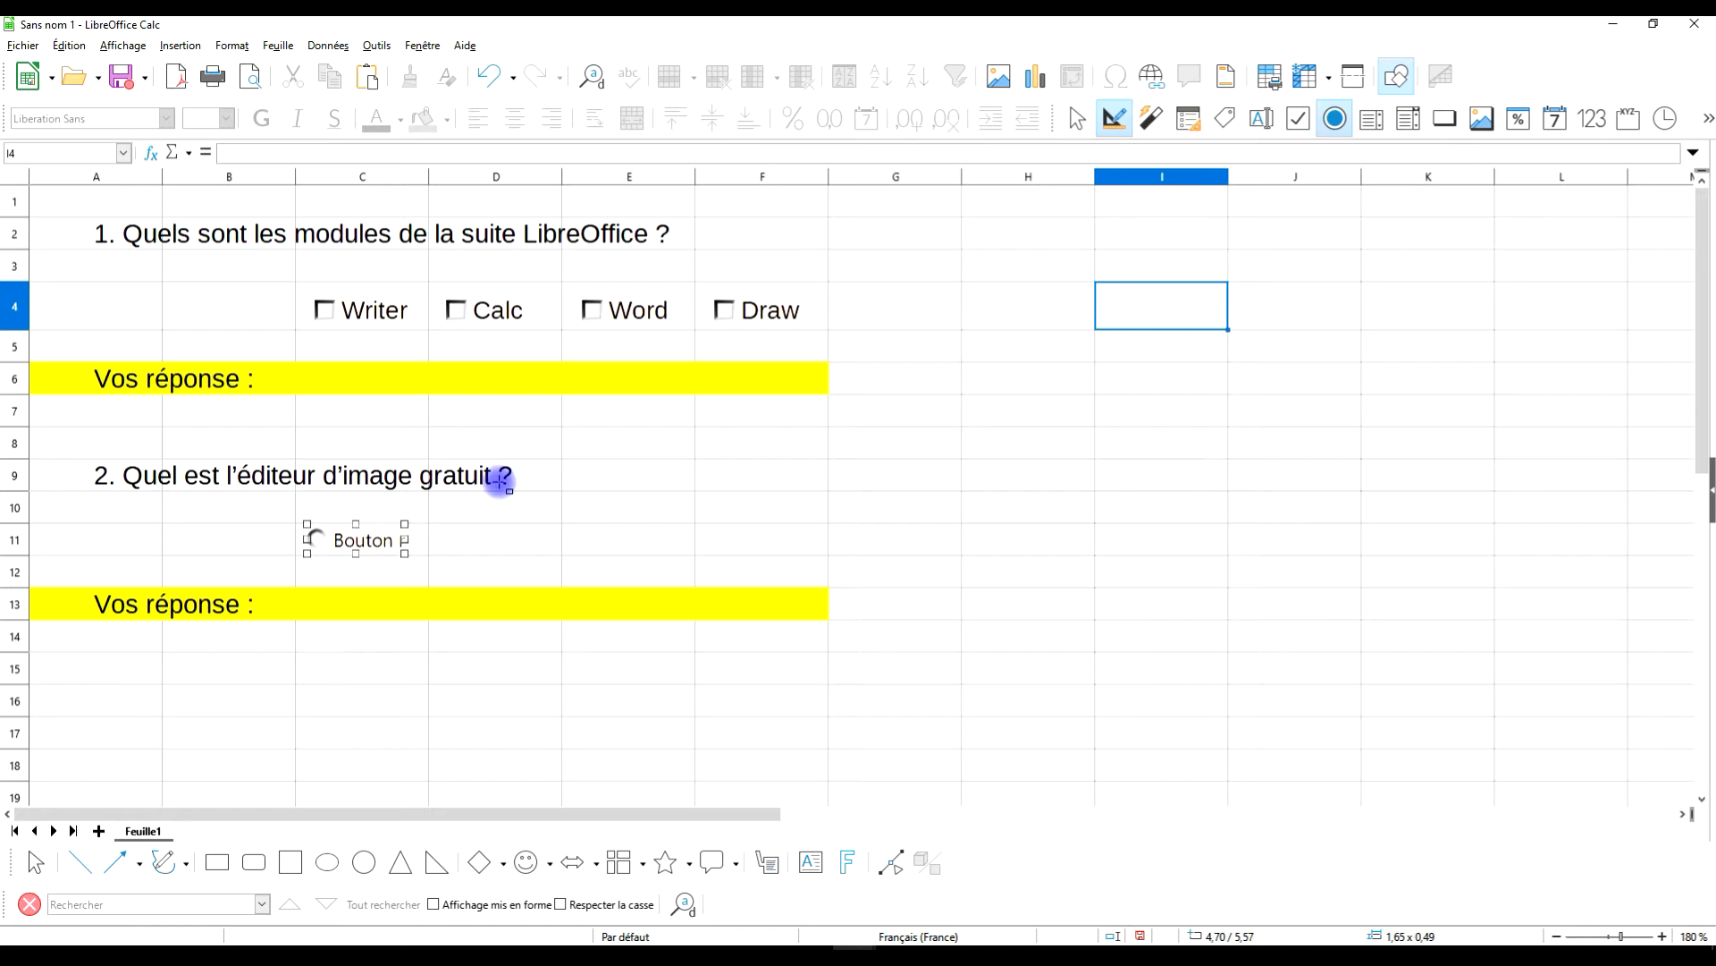
Open the radio button's control properties and set its label to GIMP.
right_click(379, 543)
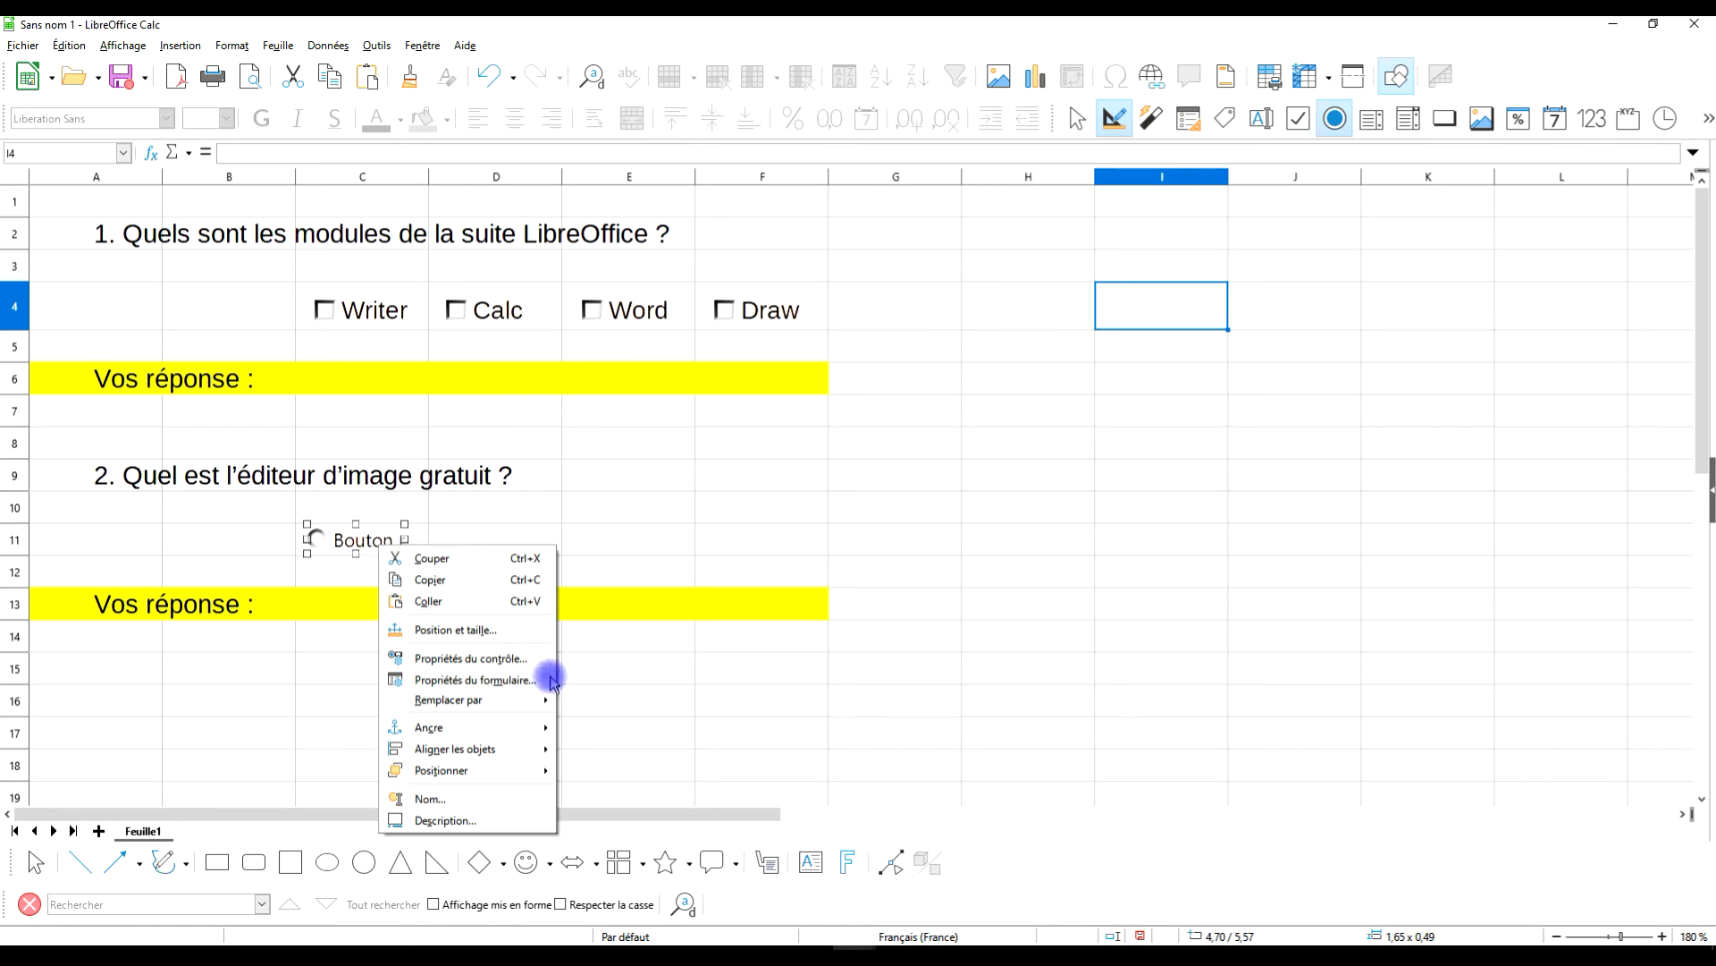
left_click(520, 660)
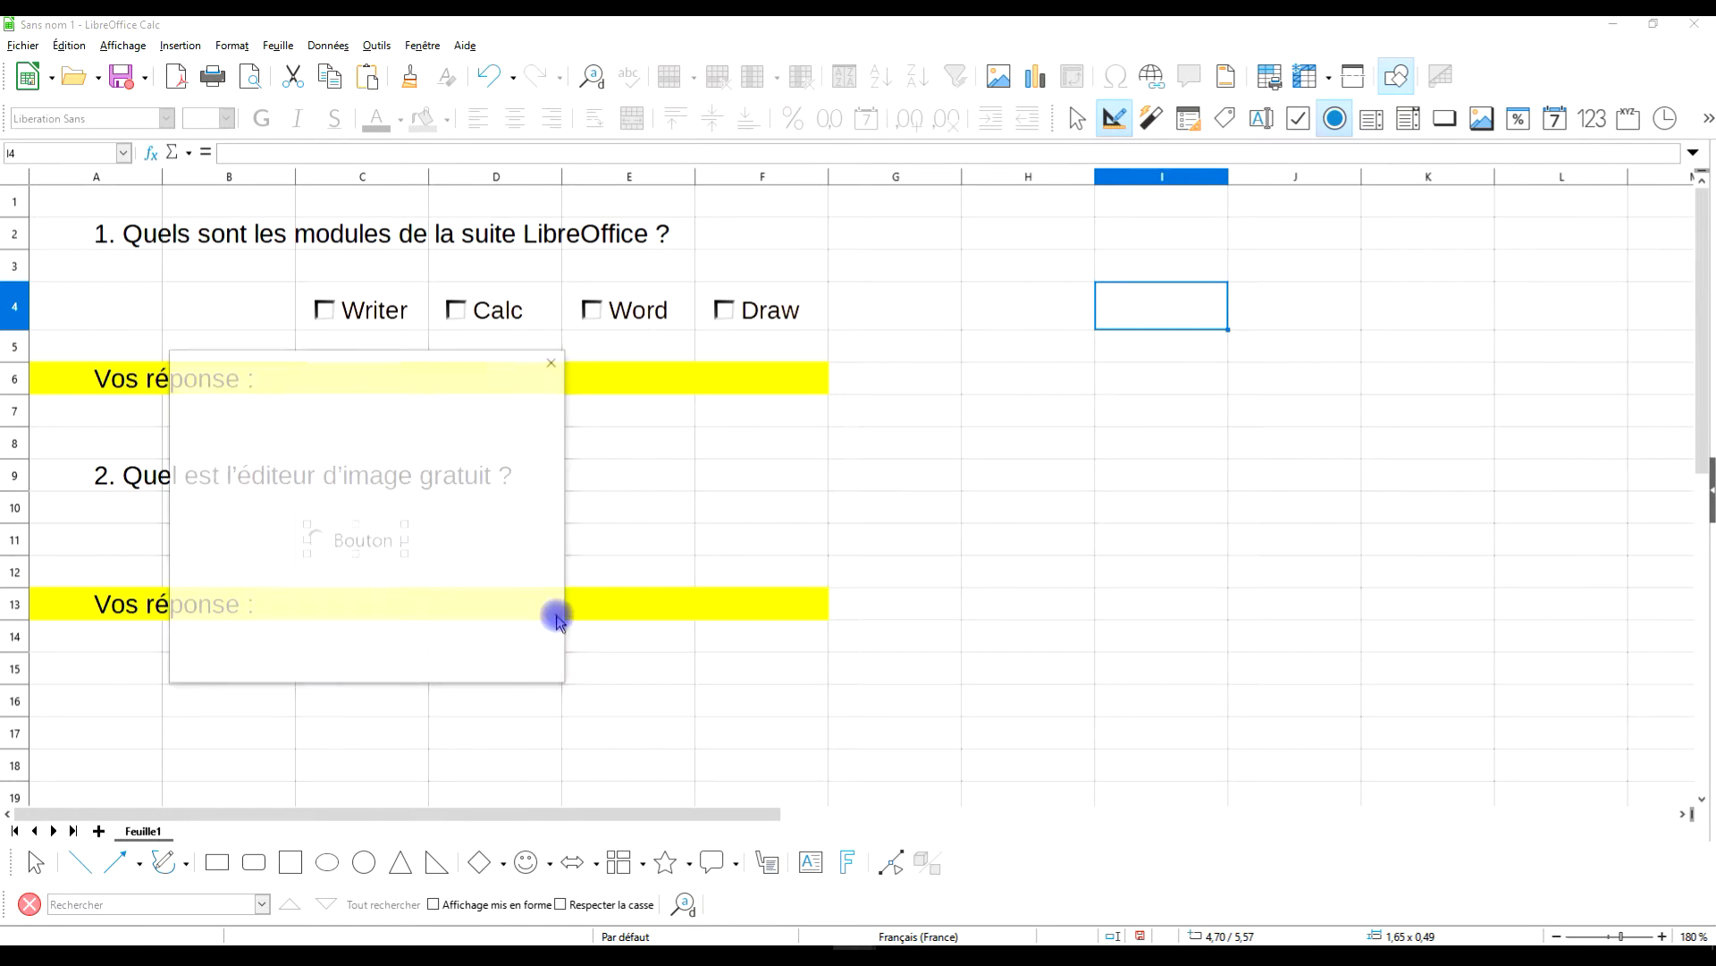
left_click_drag(380, 367, 812, 247)
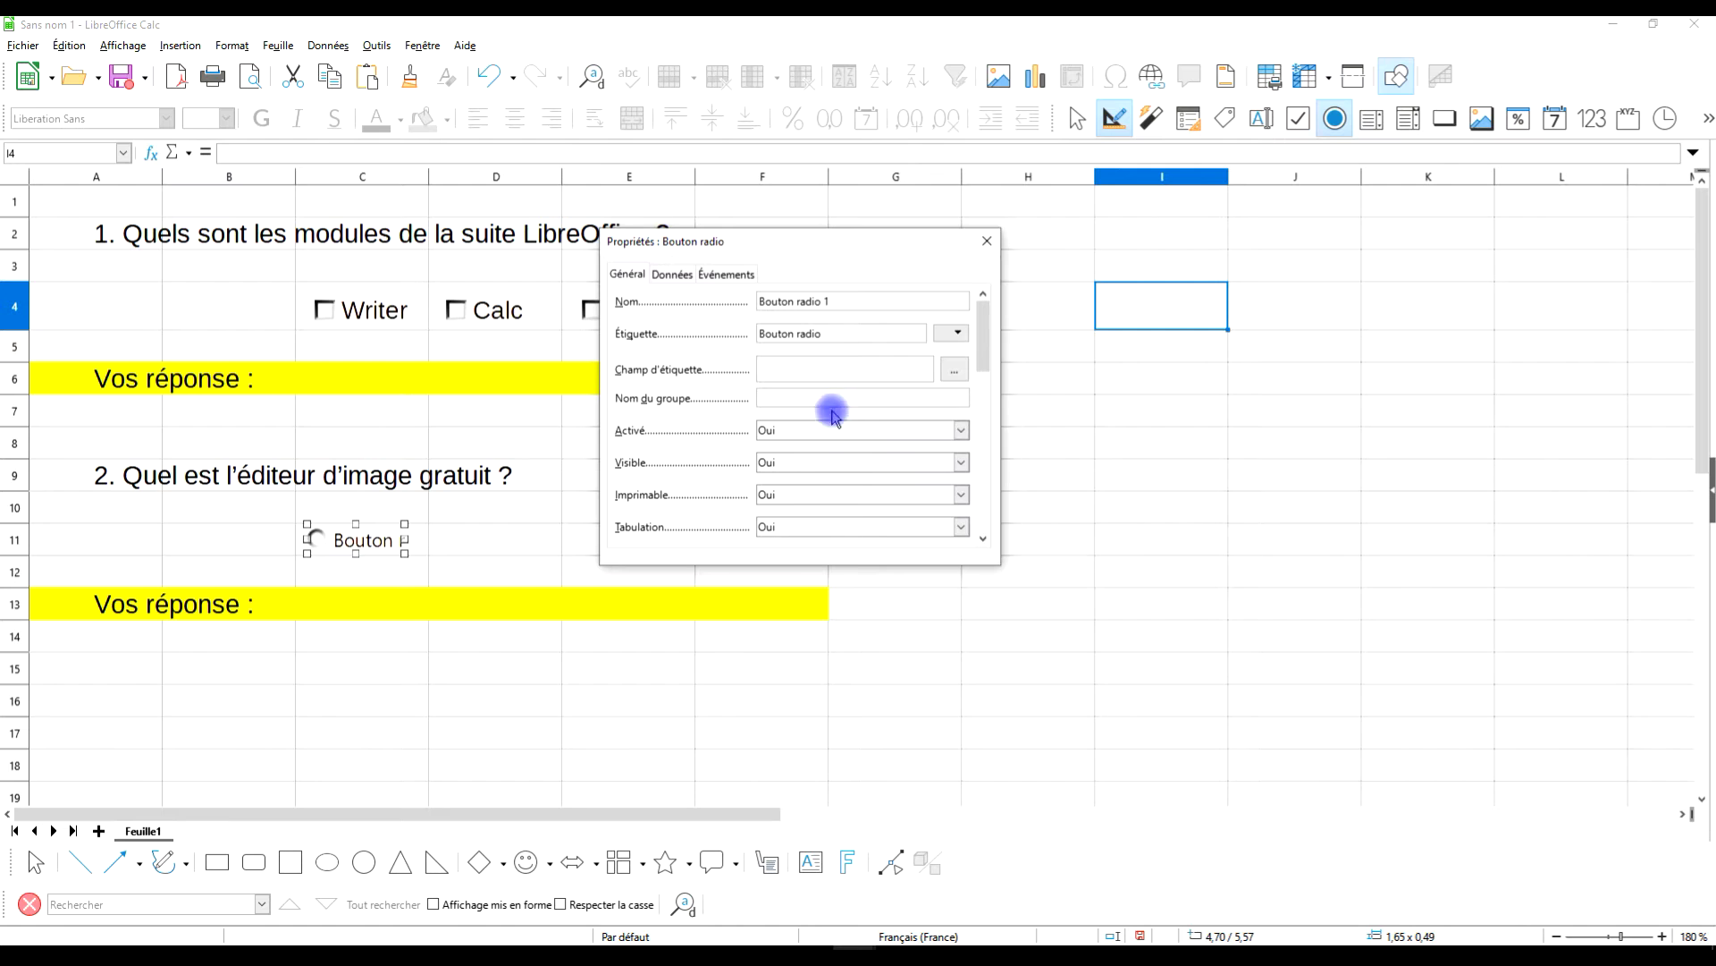
left_click(835, 333)
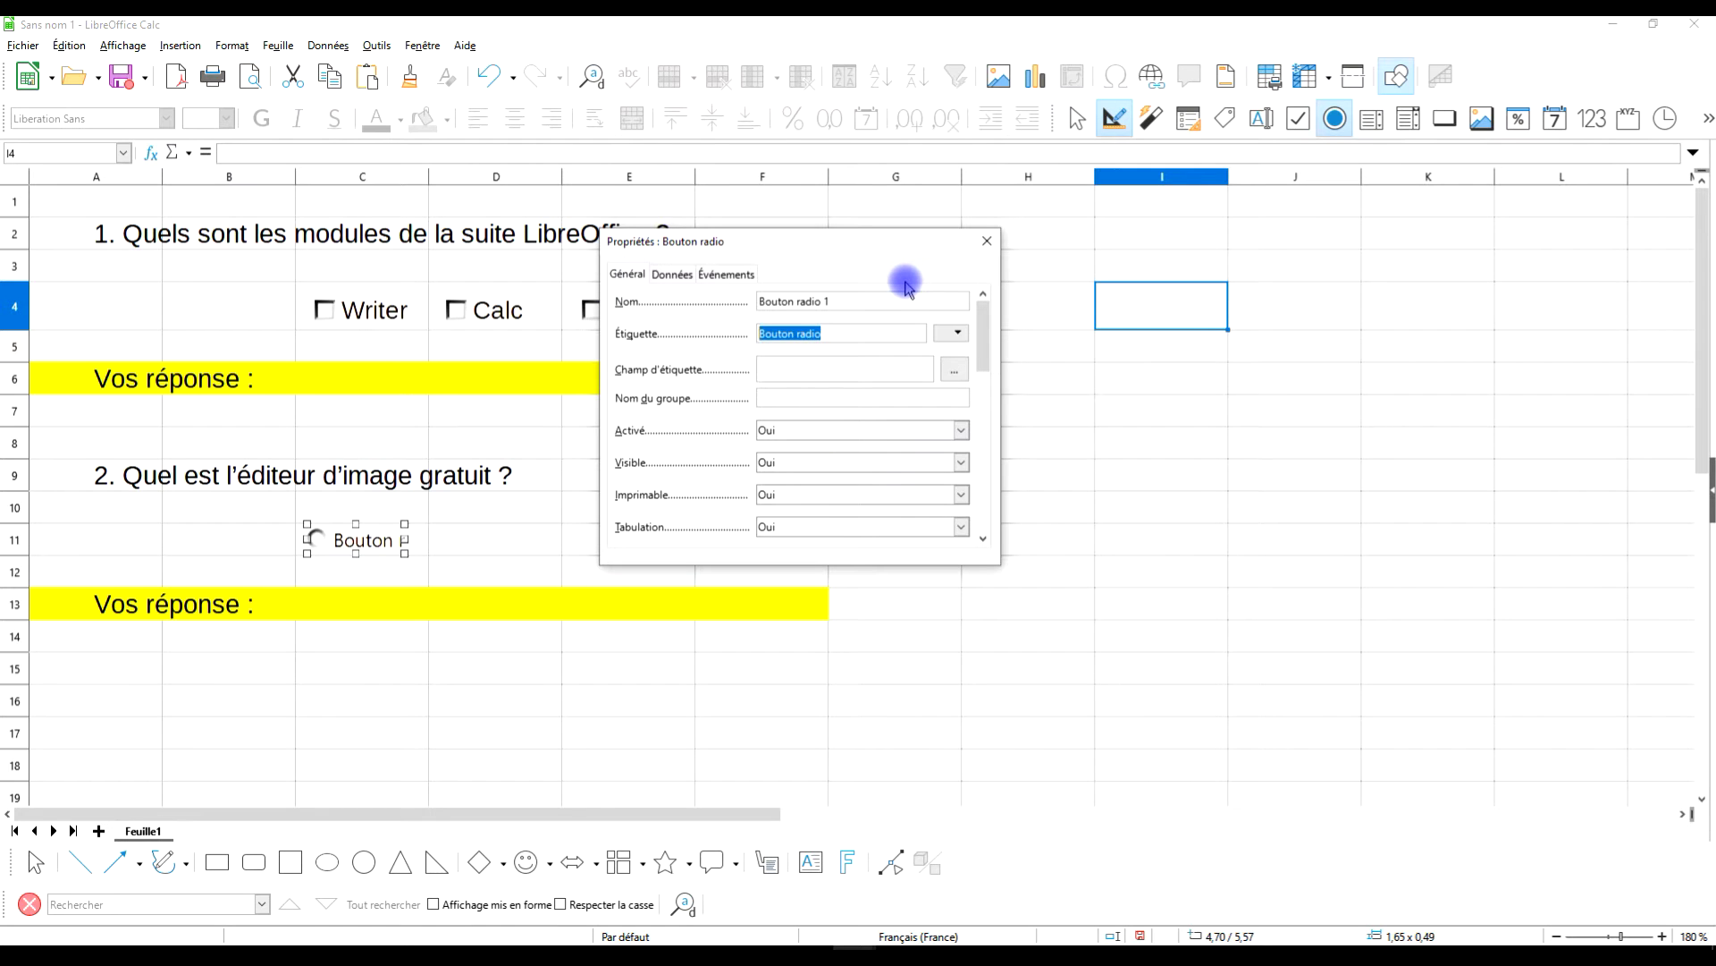
key("Caps_Lock")
type("GIMP")
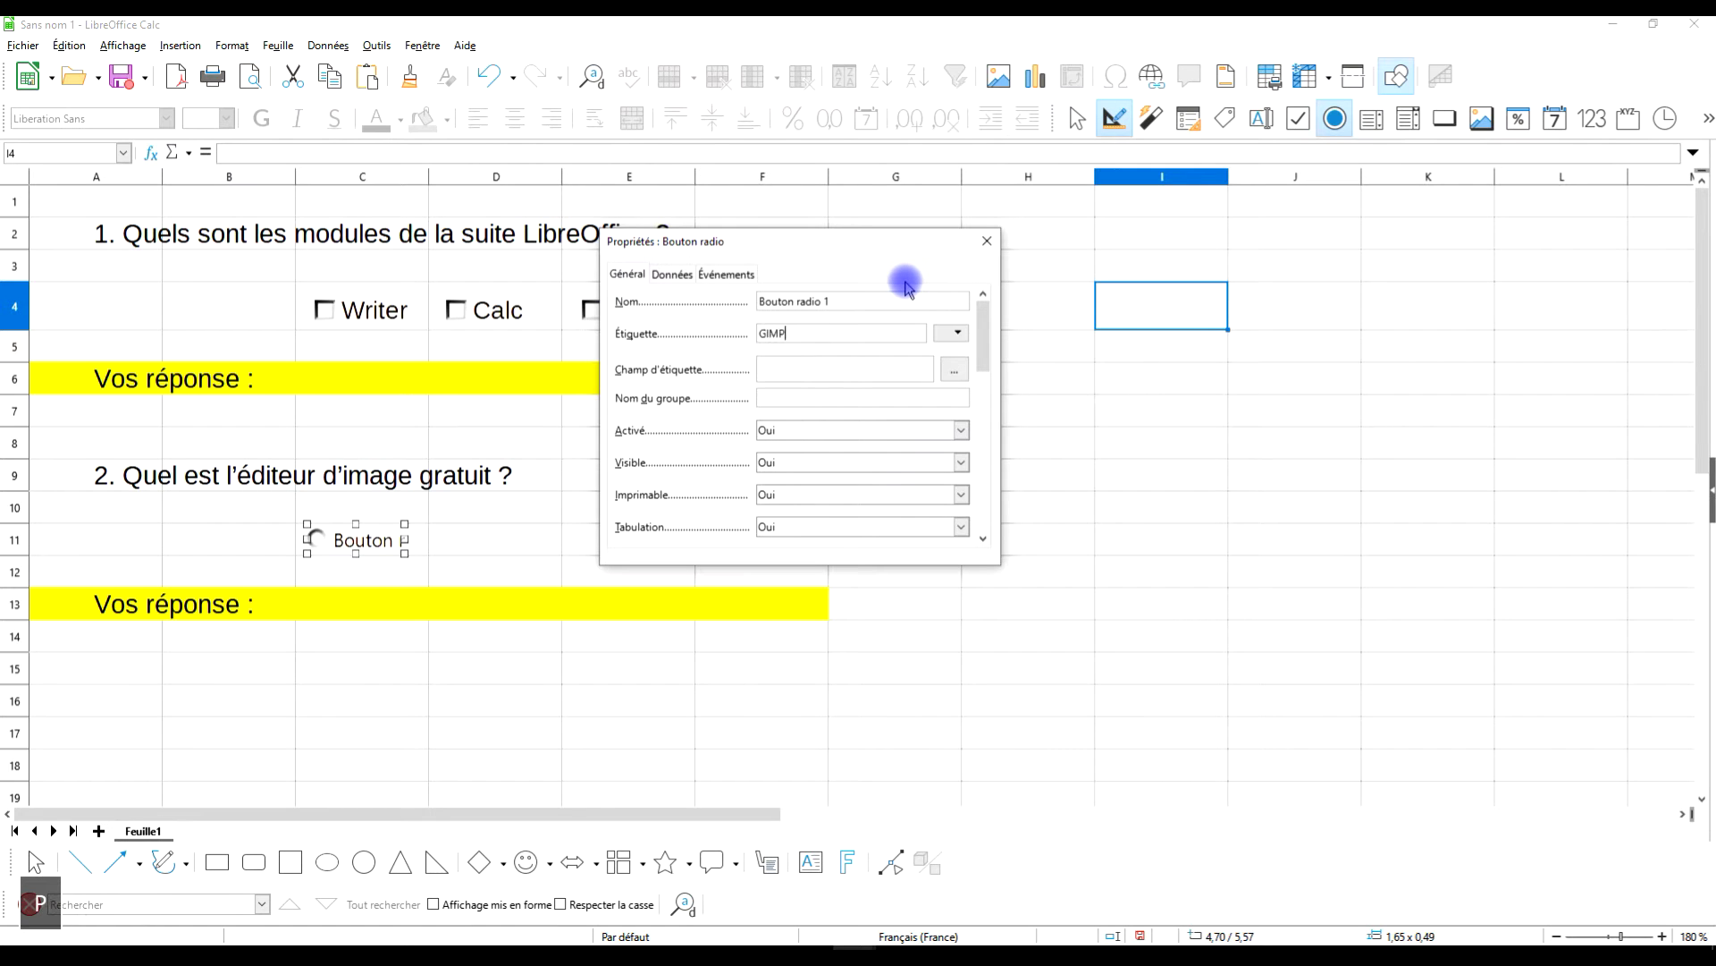
Change the anchor setting in the GIMP radio button's properties.
left_click(993, 350)
left_click_drag(984, 353, 980, 421)
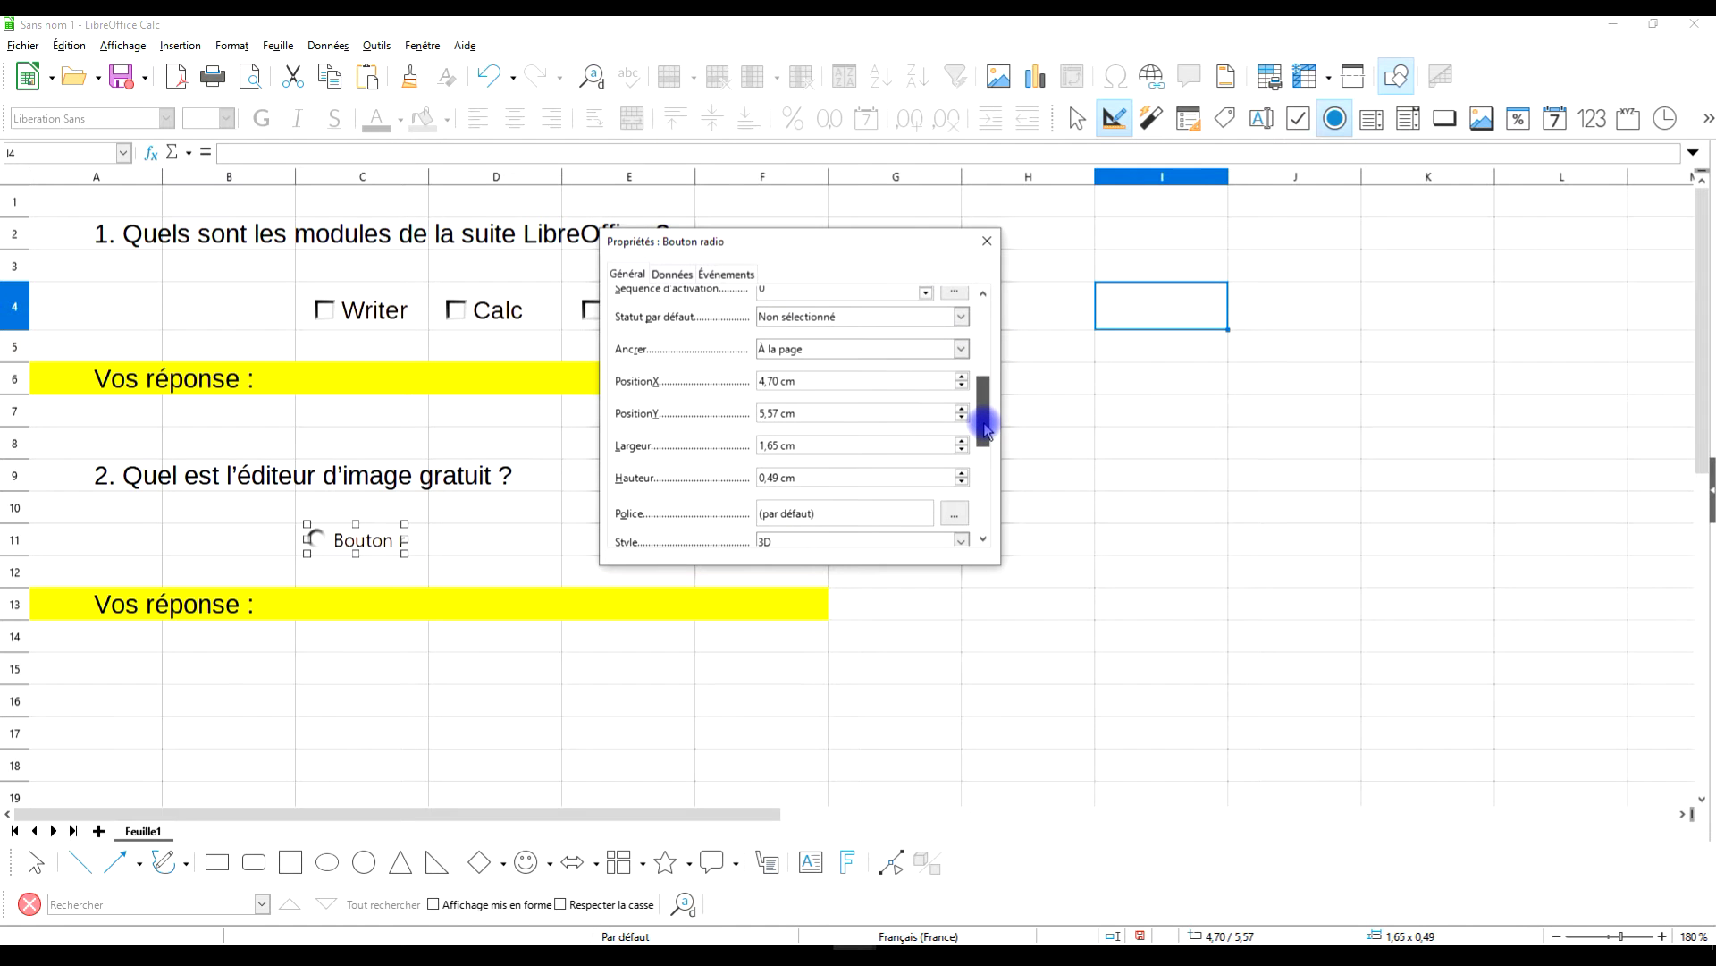
left_click(782, 348)
left_click(786, 377)
Set the GIMP radio button's font to Liberation Sans, 12 pt, in its control properties.
left_click_drag(985, 412, 985, 464)
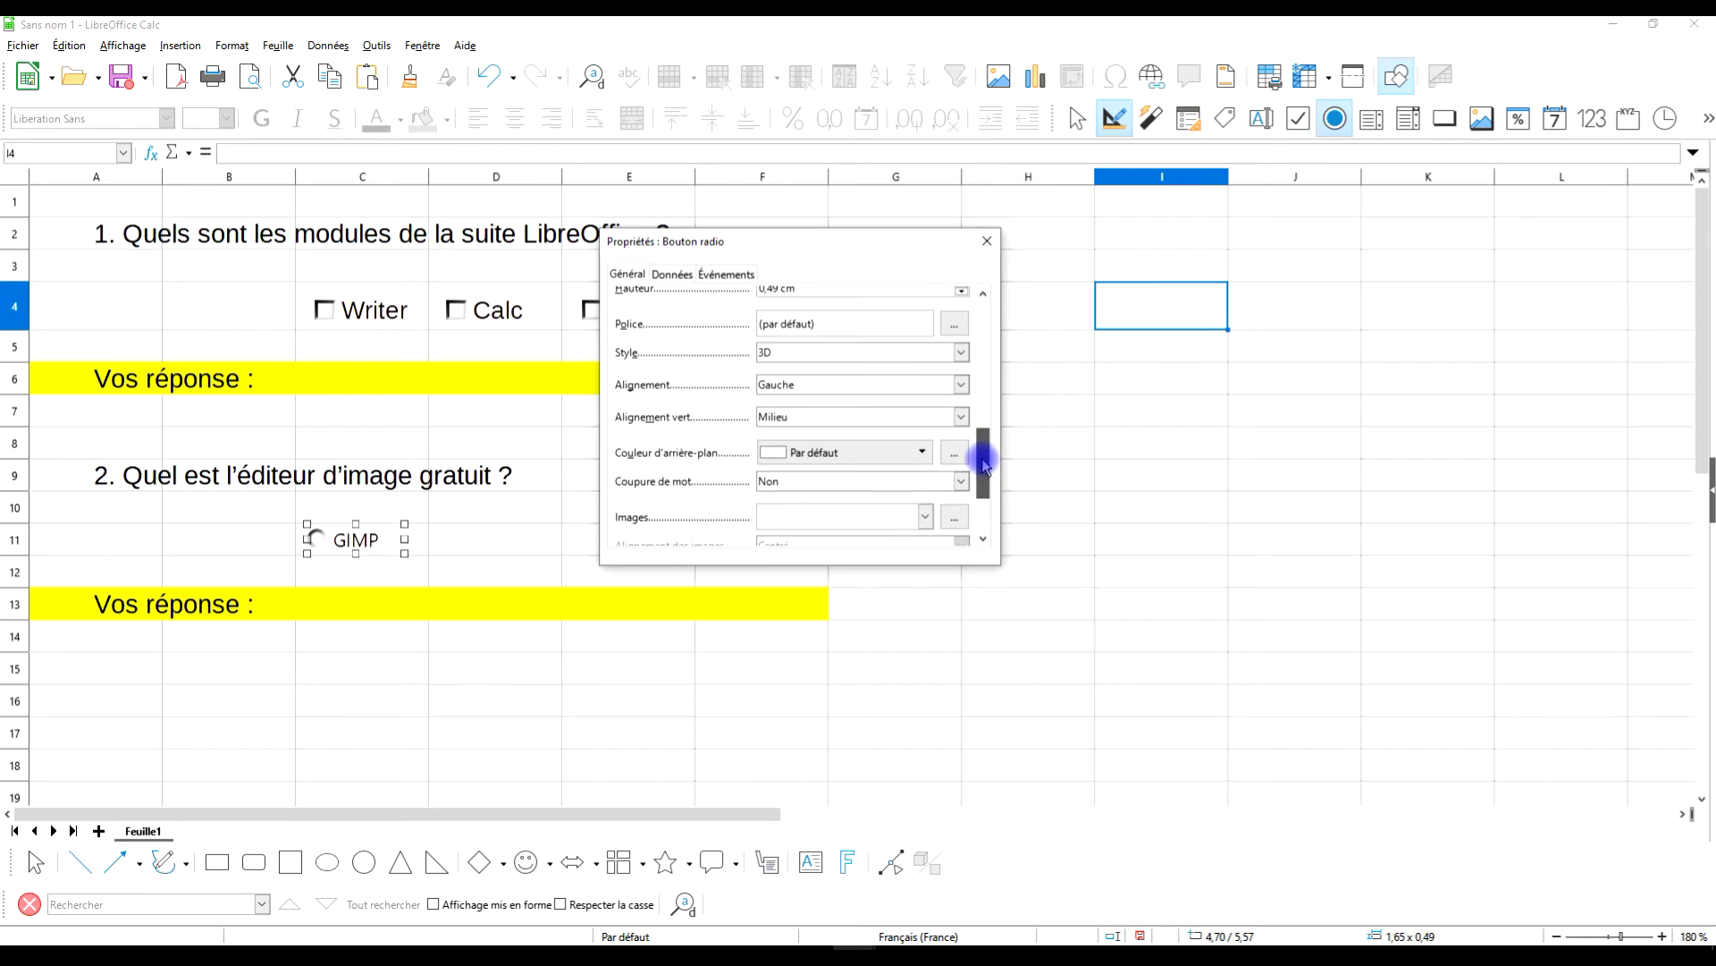
left_click(957, 325)
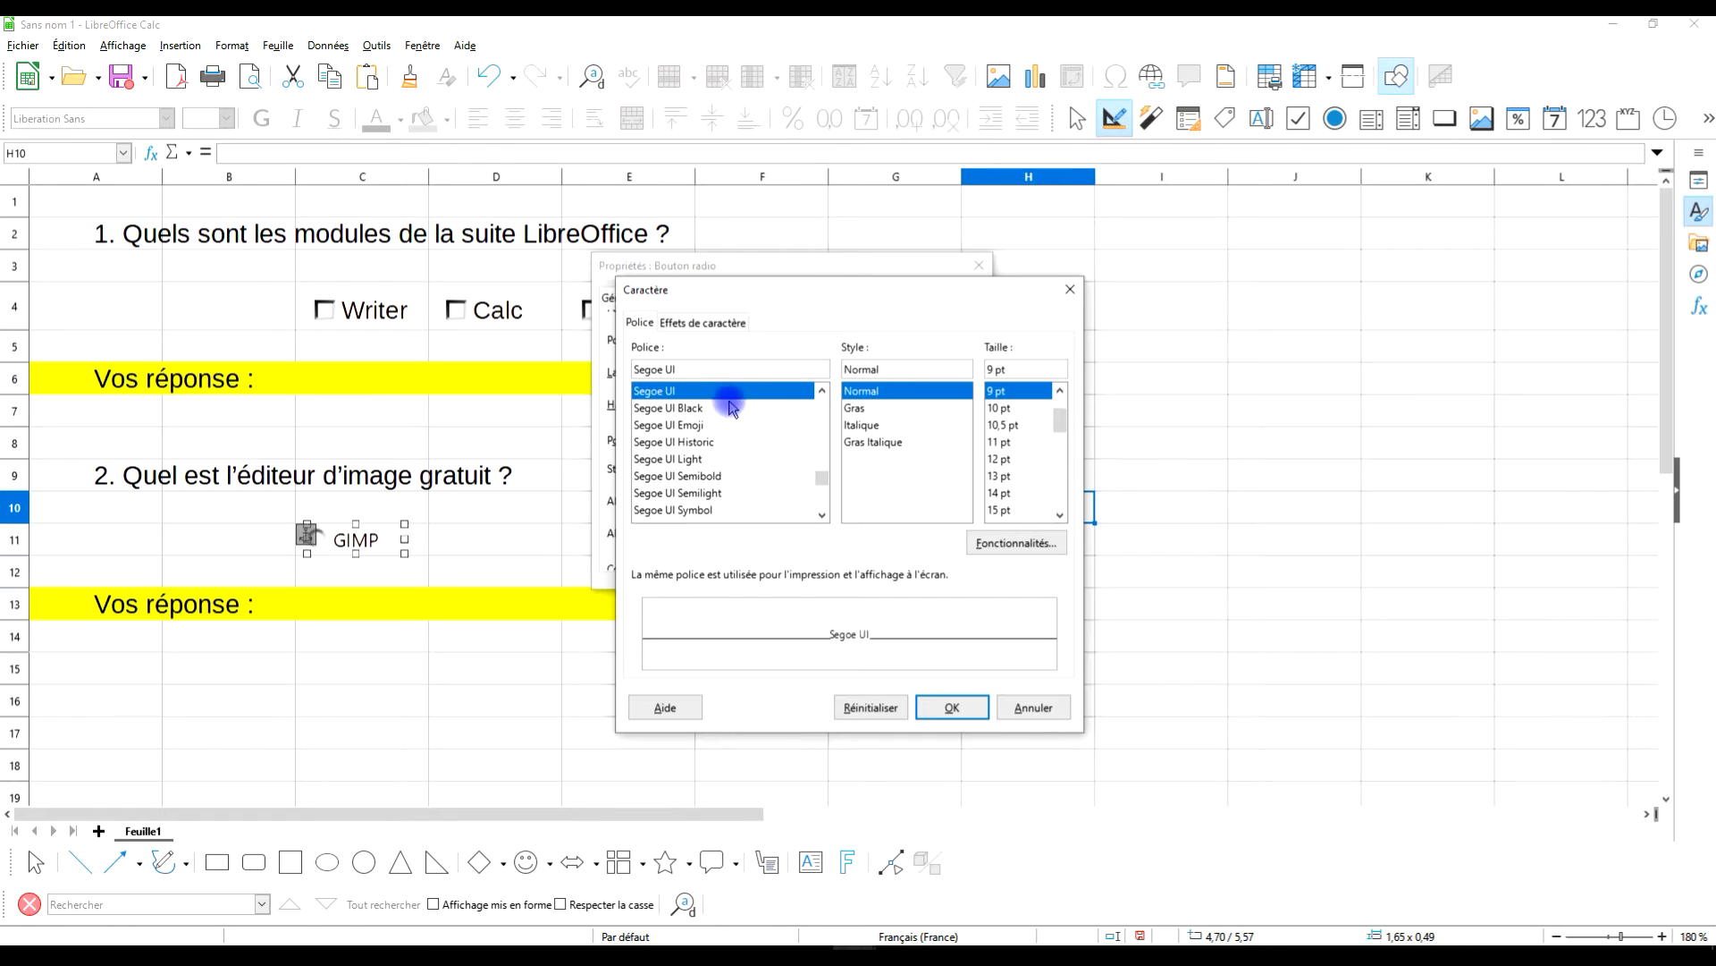
left_click_drag(709, 370, 456, 345)
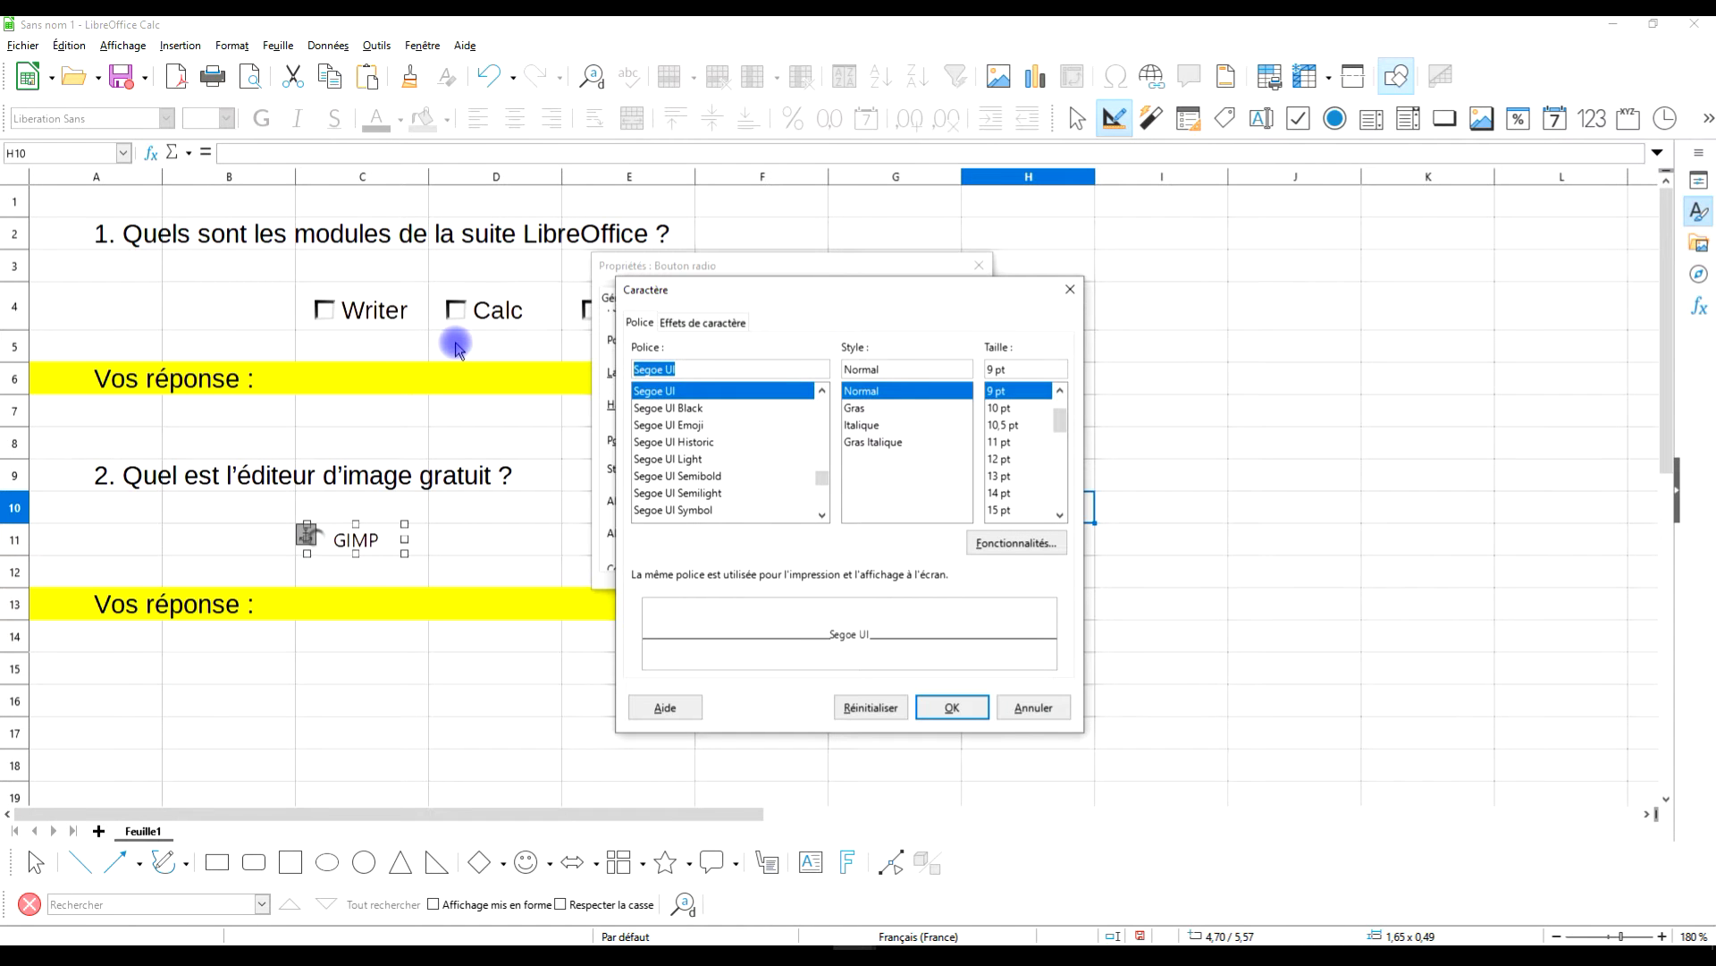
type("LibRE")
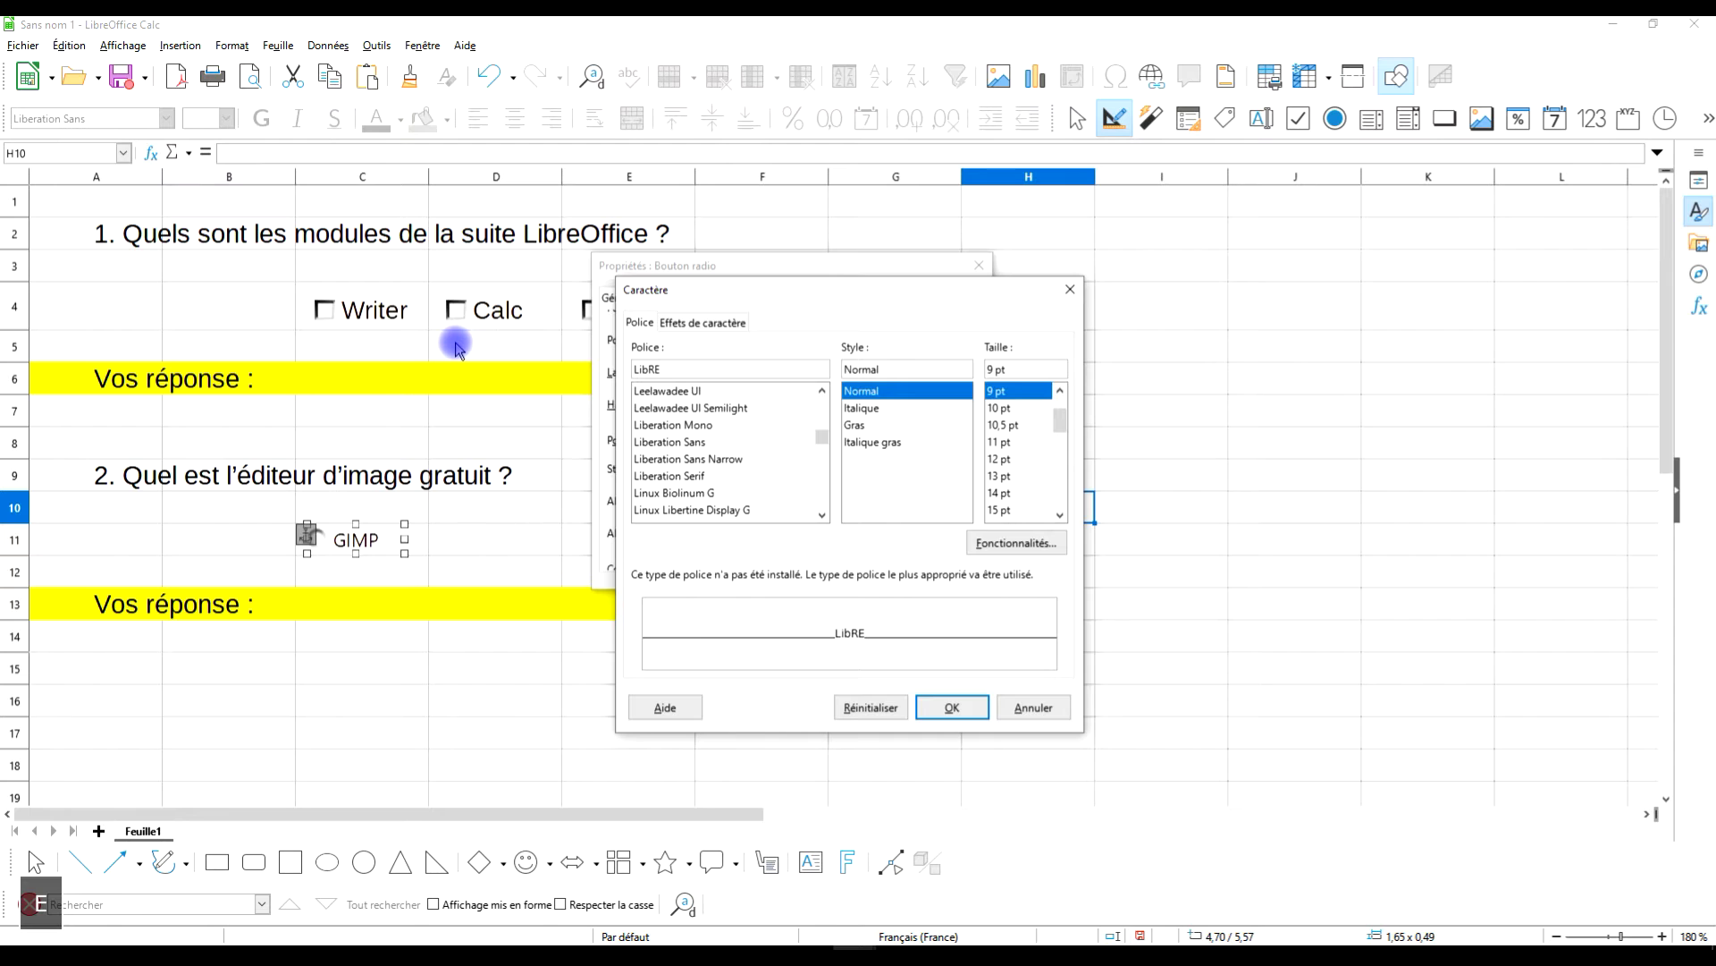
key("BackSpace")
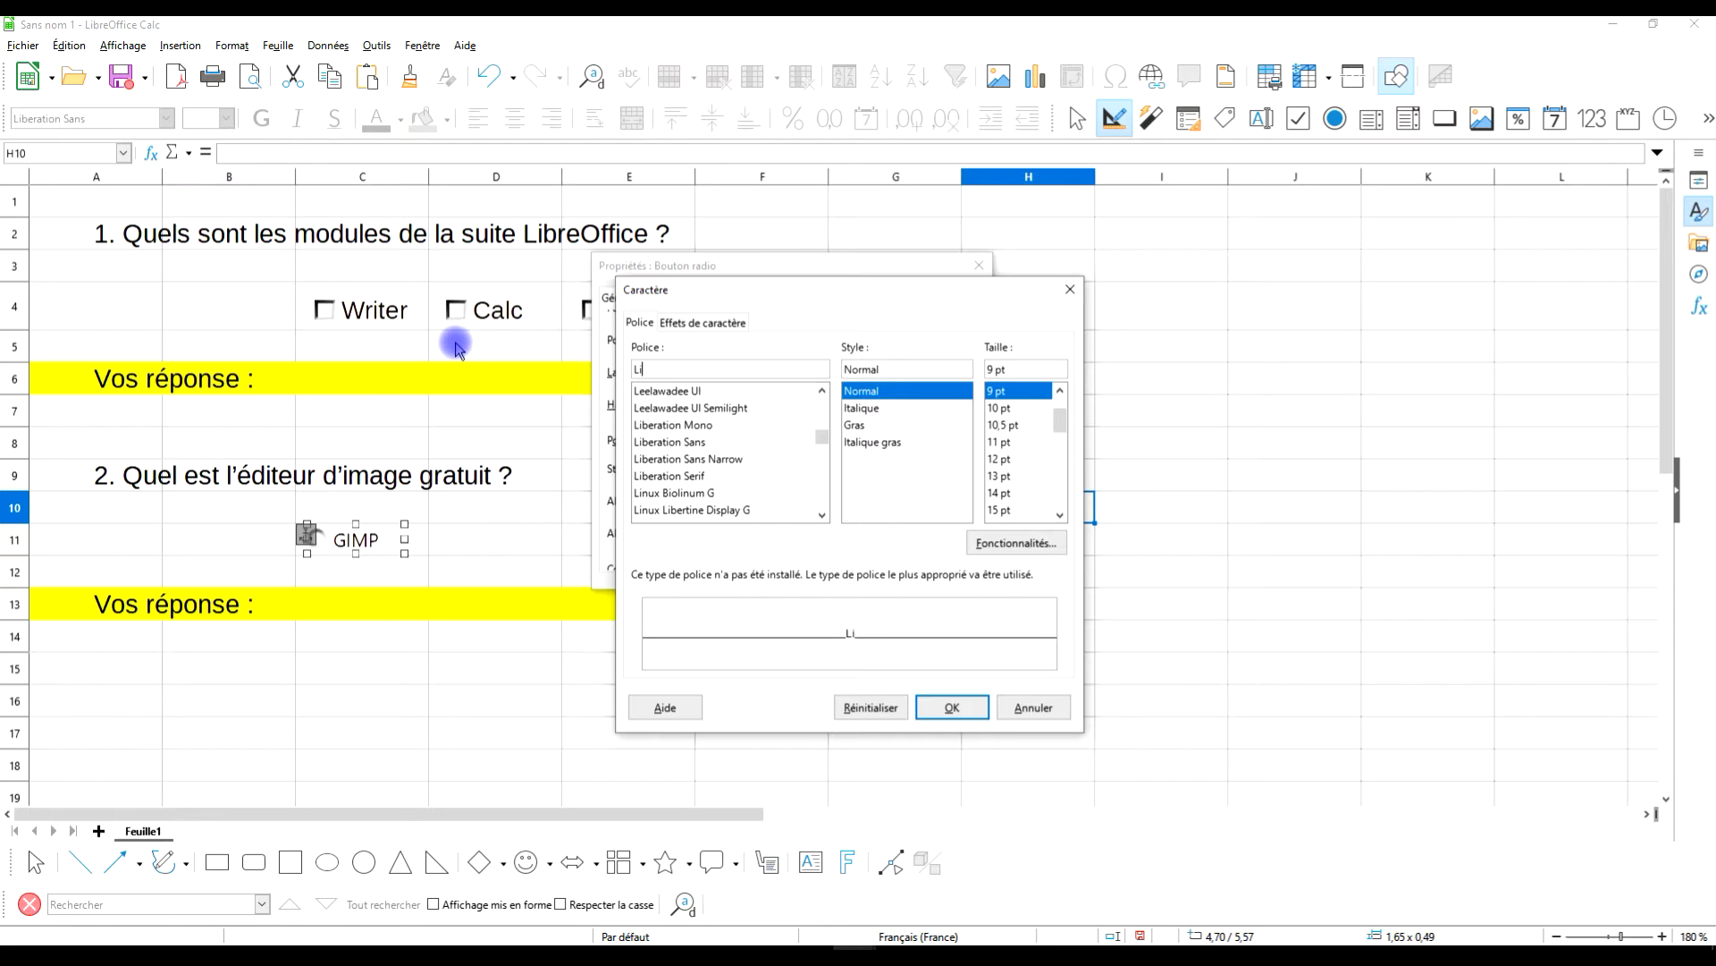
left_click(705, 443)
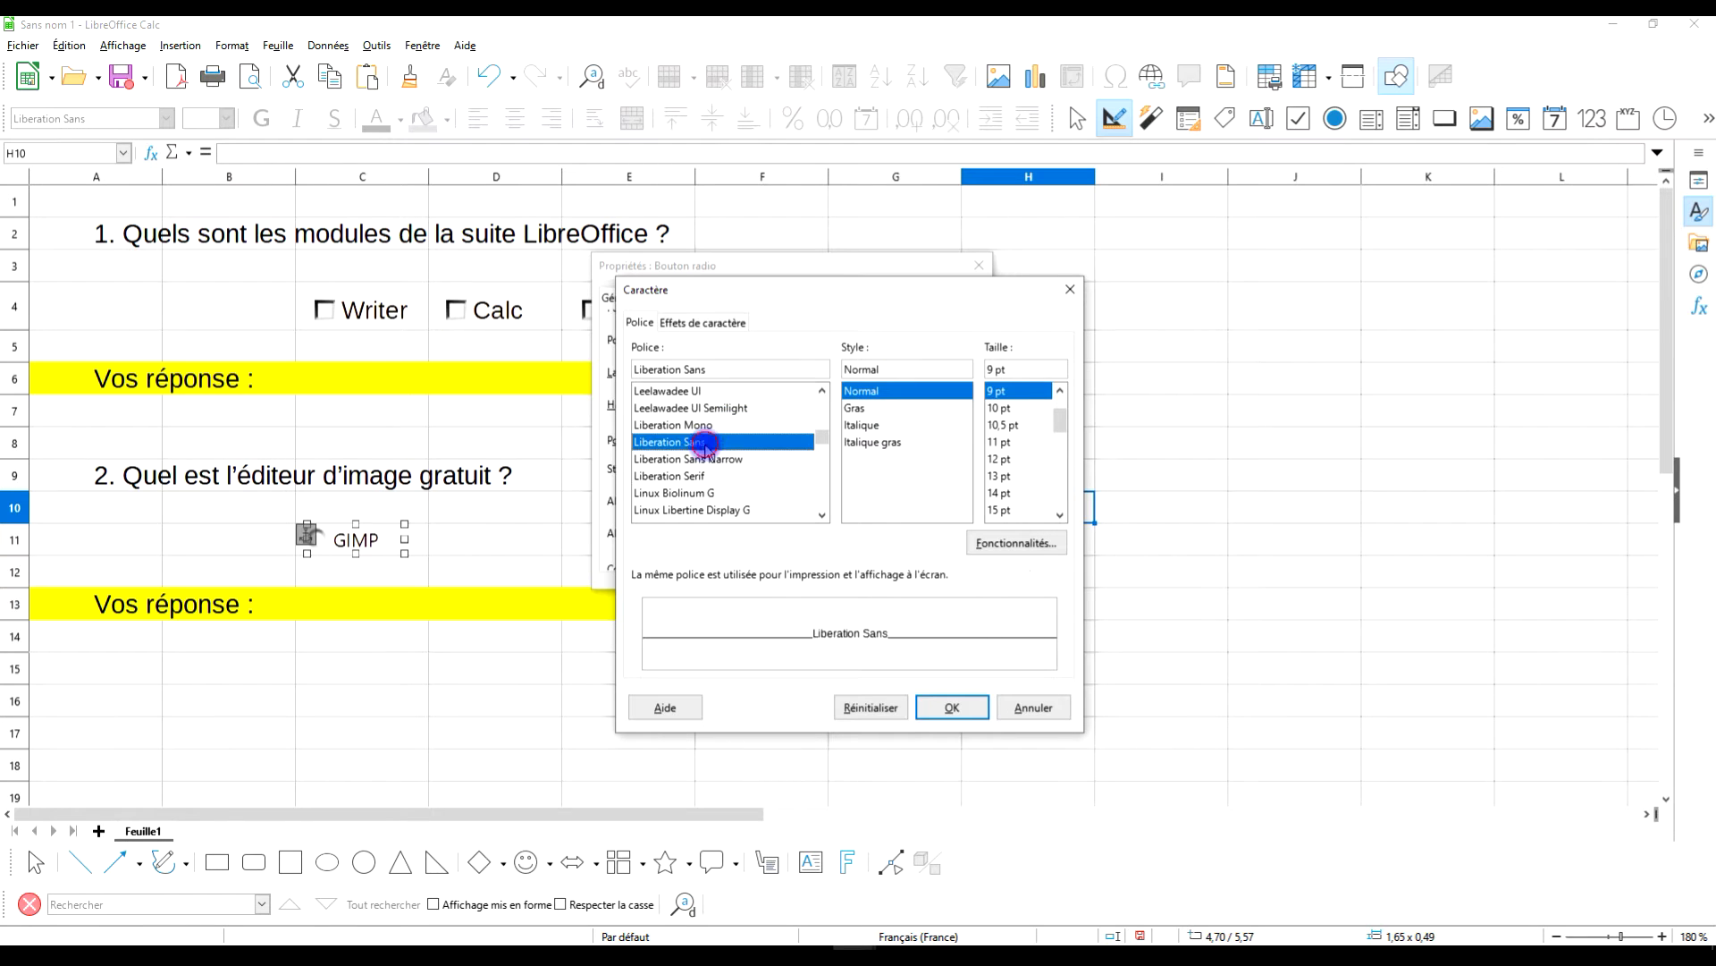
left_click(1006, 460)
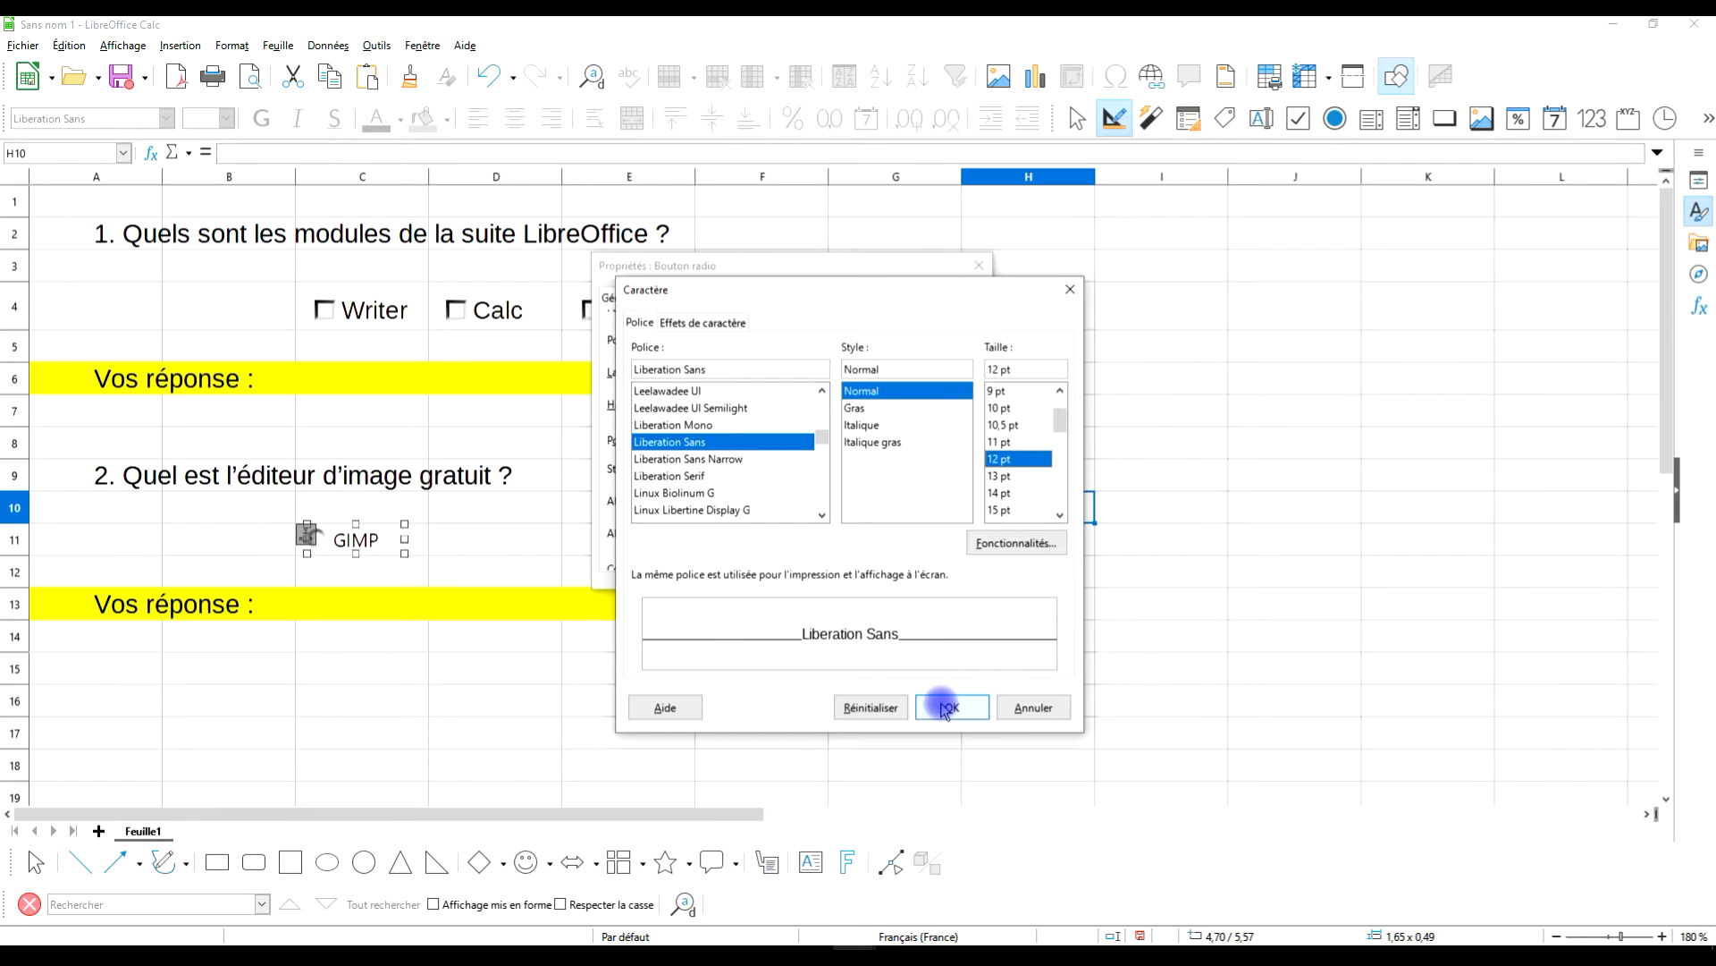
left_click(947, 707)
Link the GIMP radio button to cell C13 with the activated reference value GIMP, and close its properties.
left_click(664, 300)
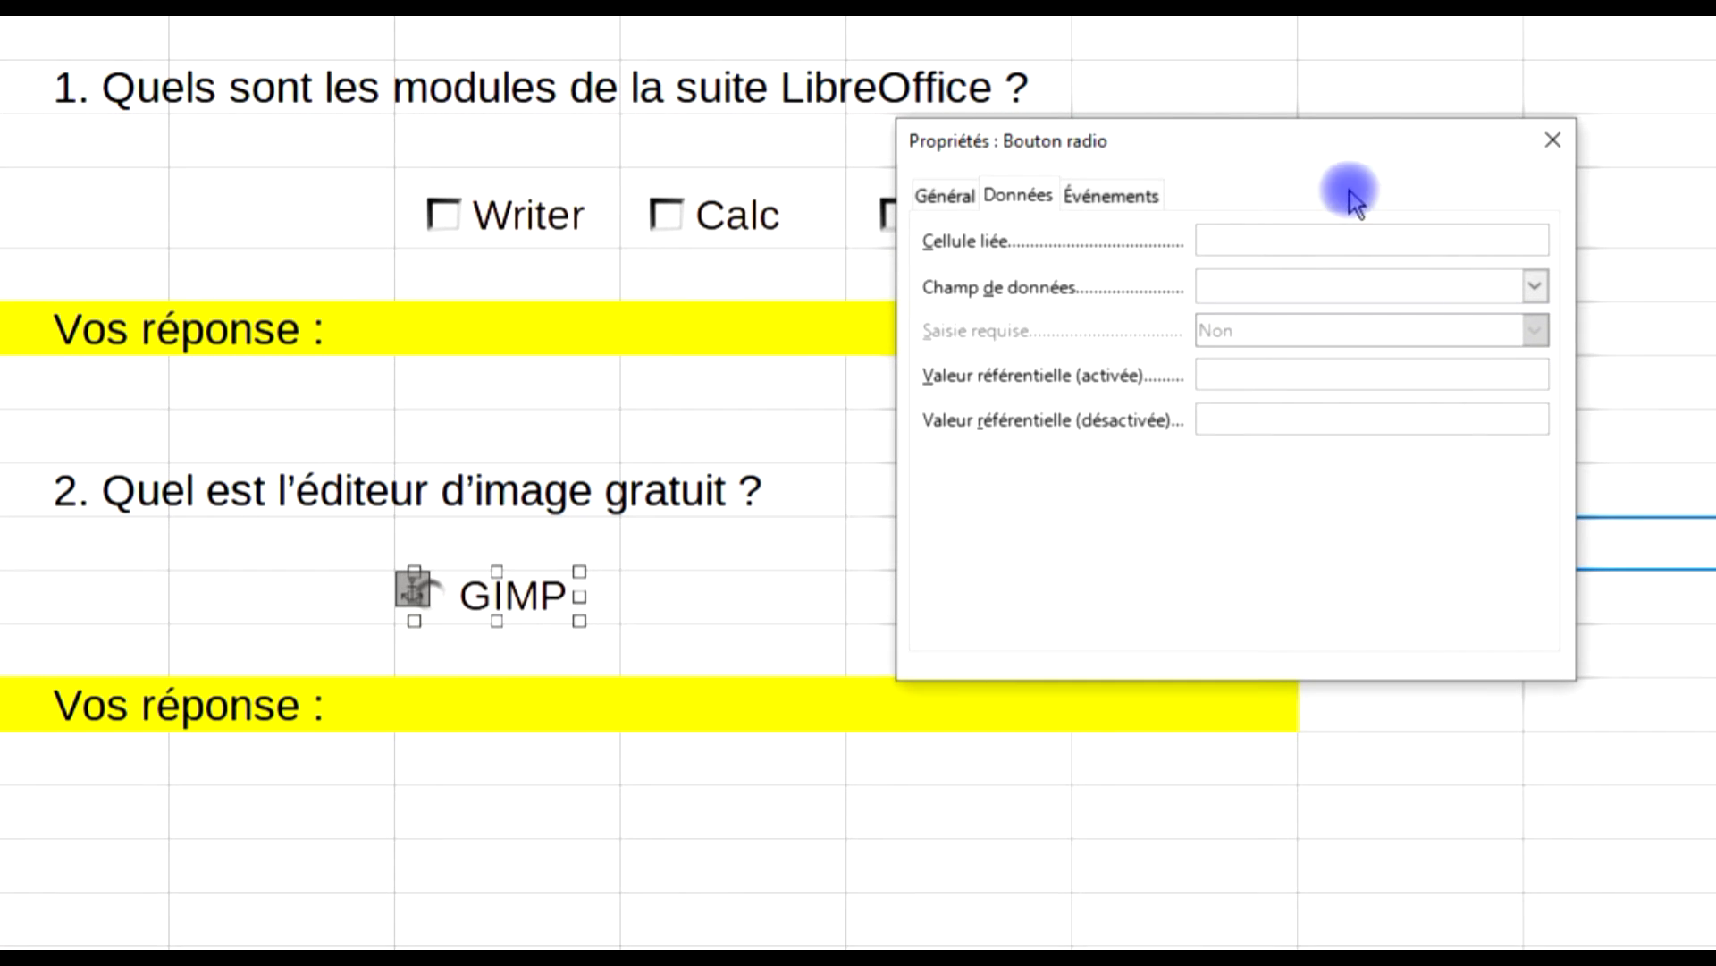
left_click(1234, 240)
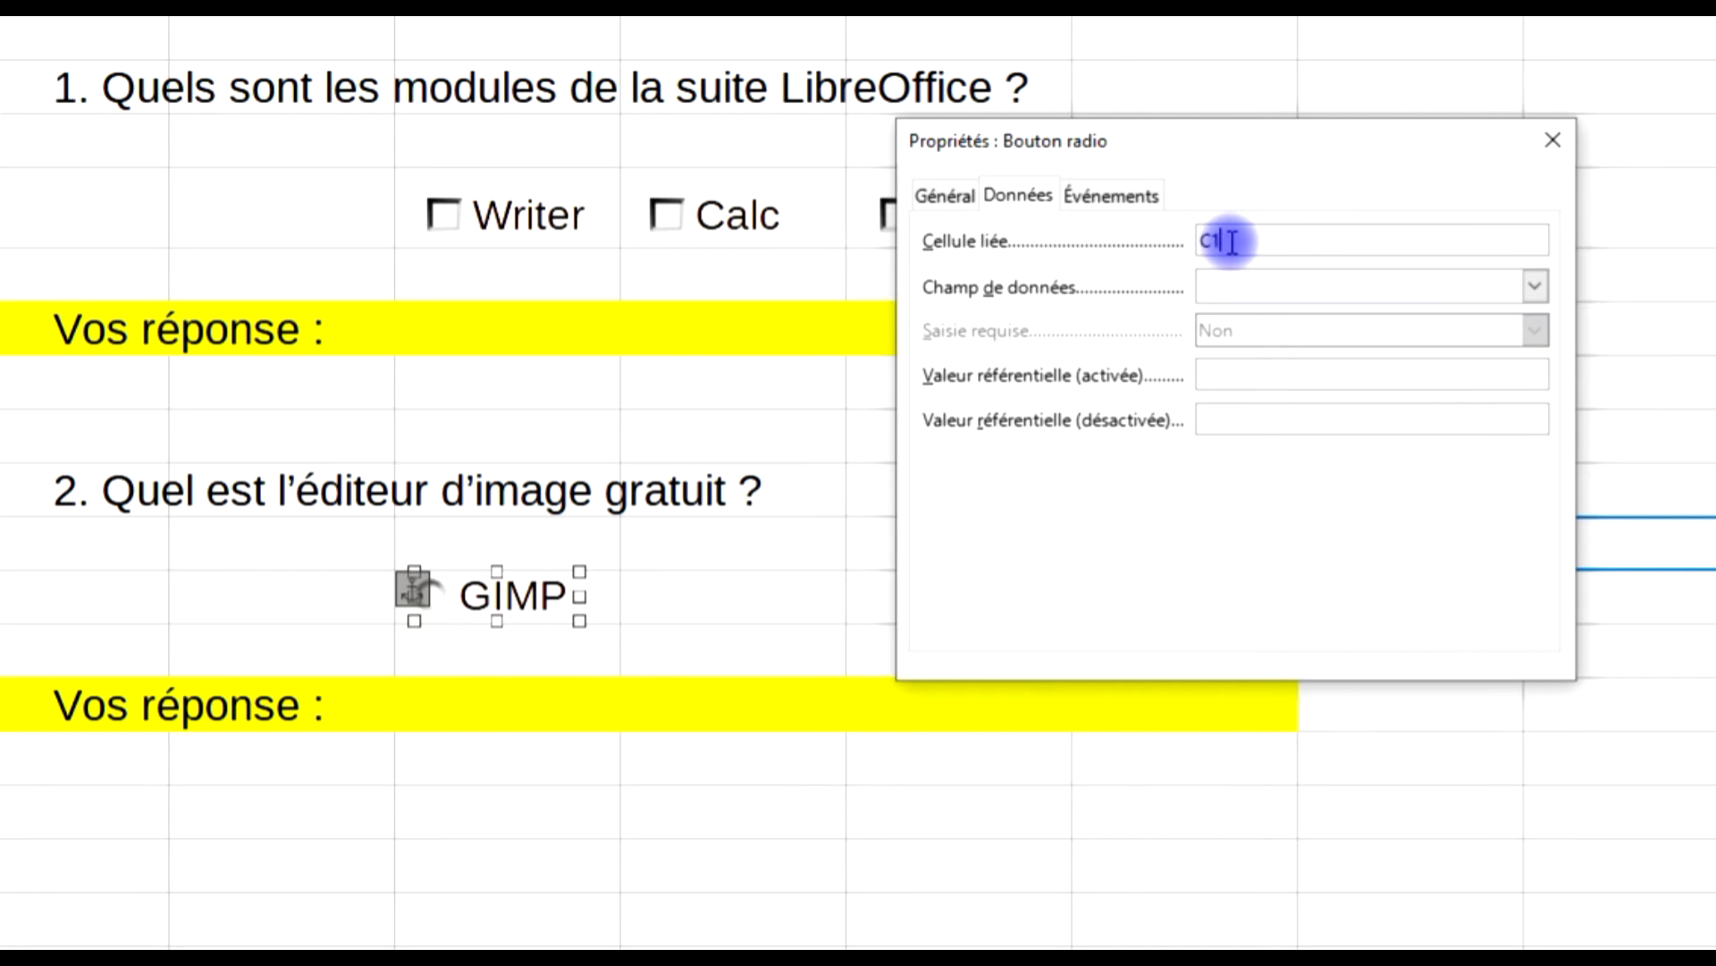
left_click(1268, 362)
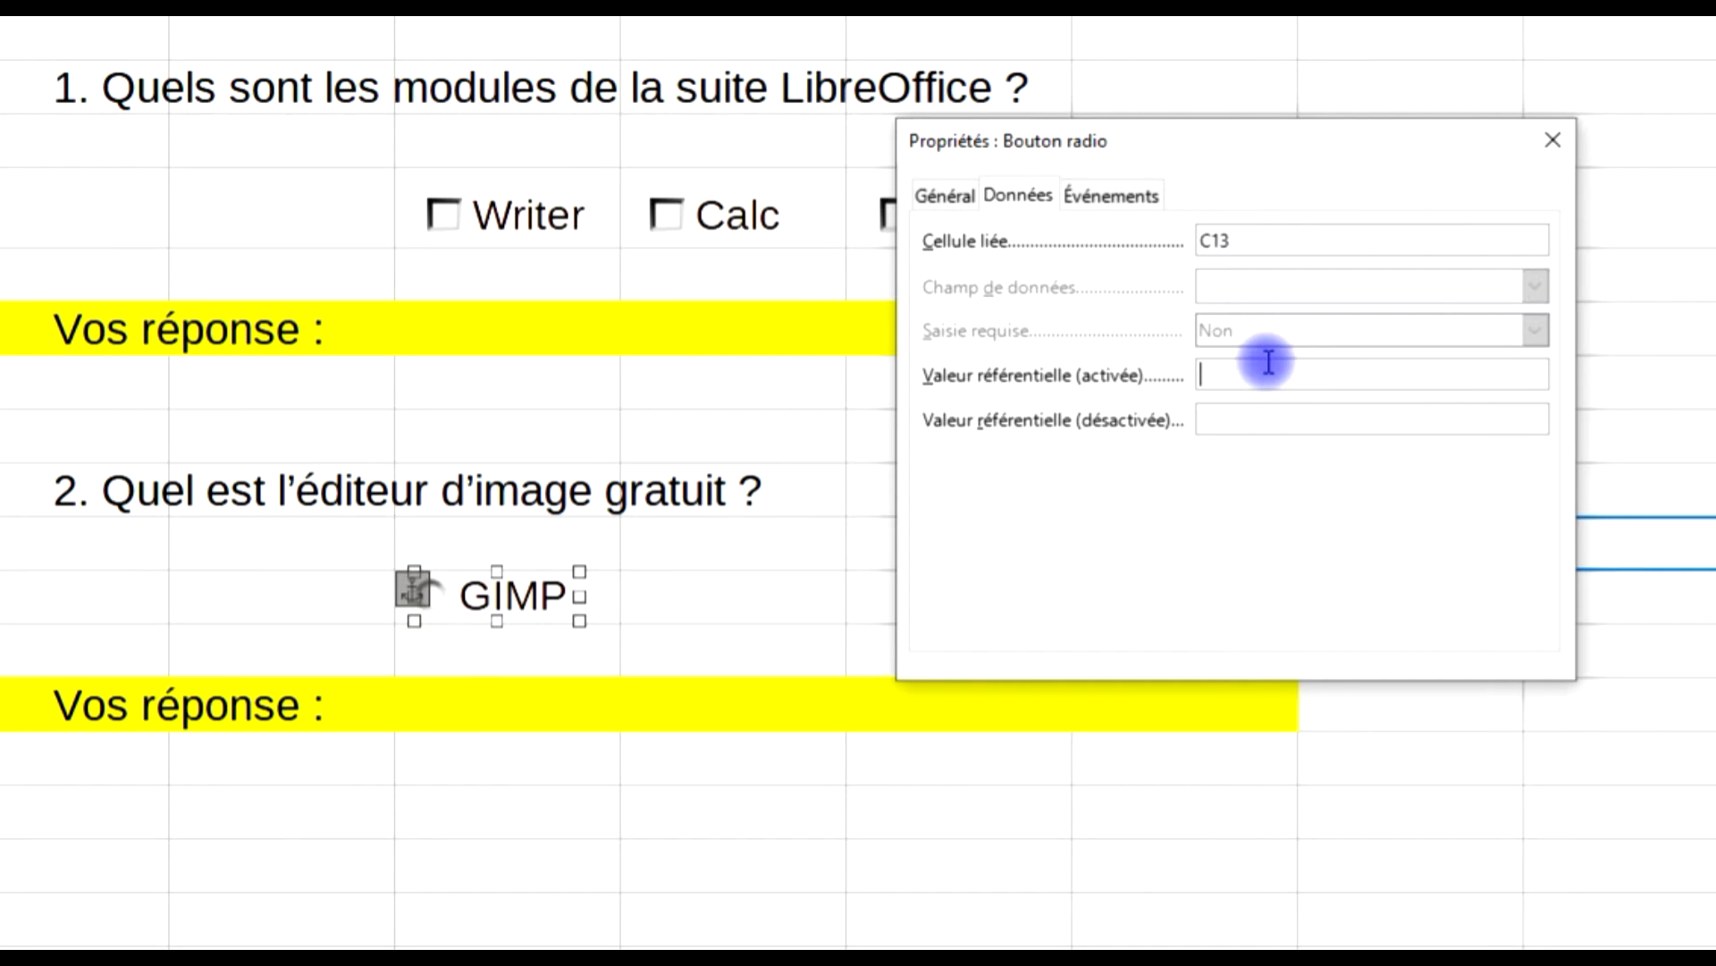
type("GIMP")
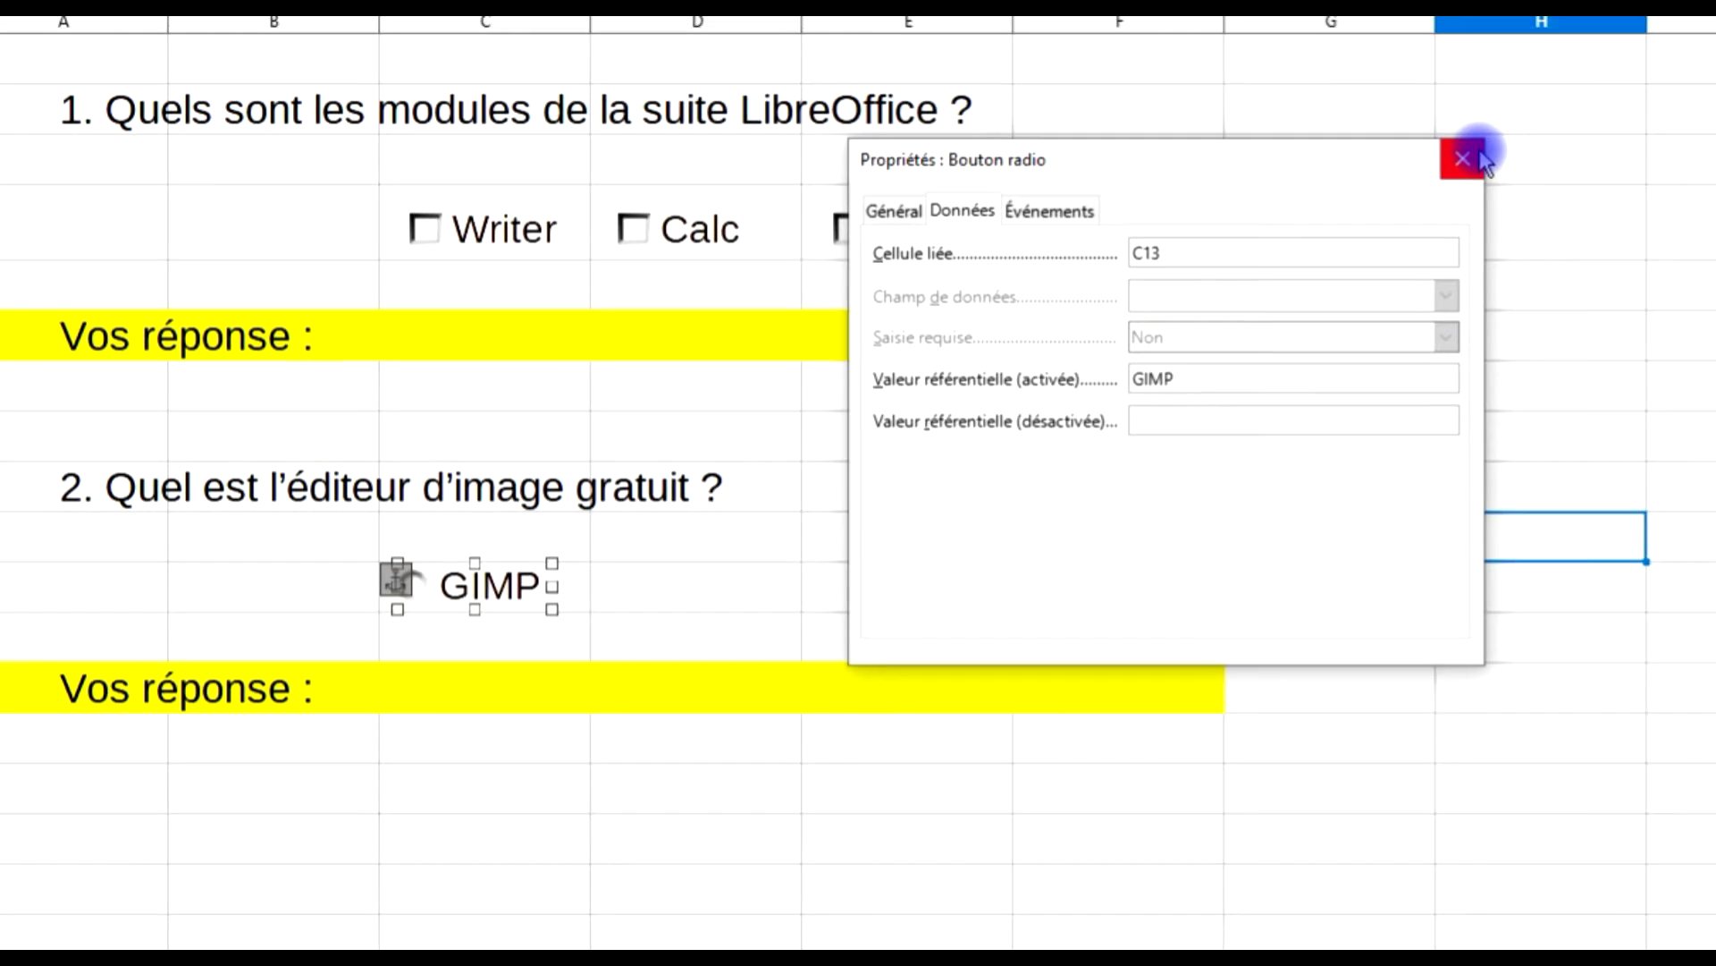
left_click(1470, 159)
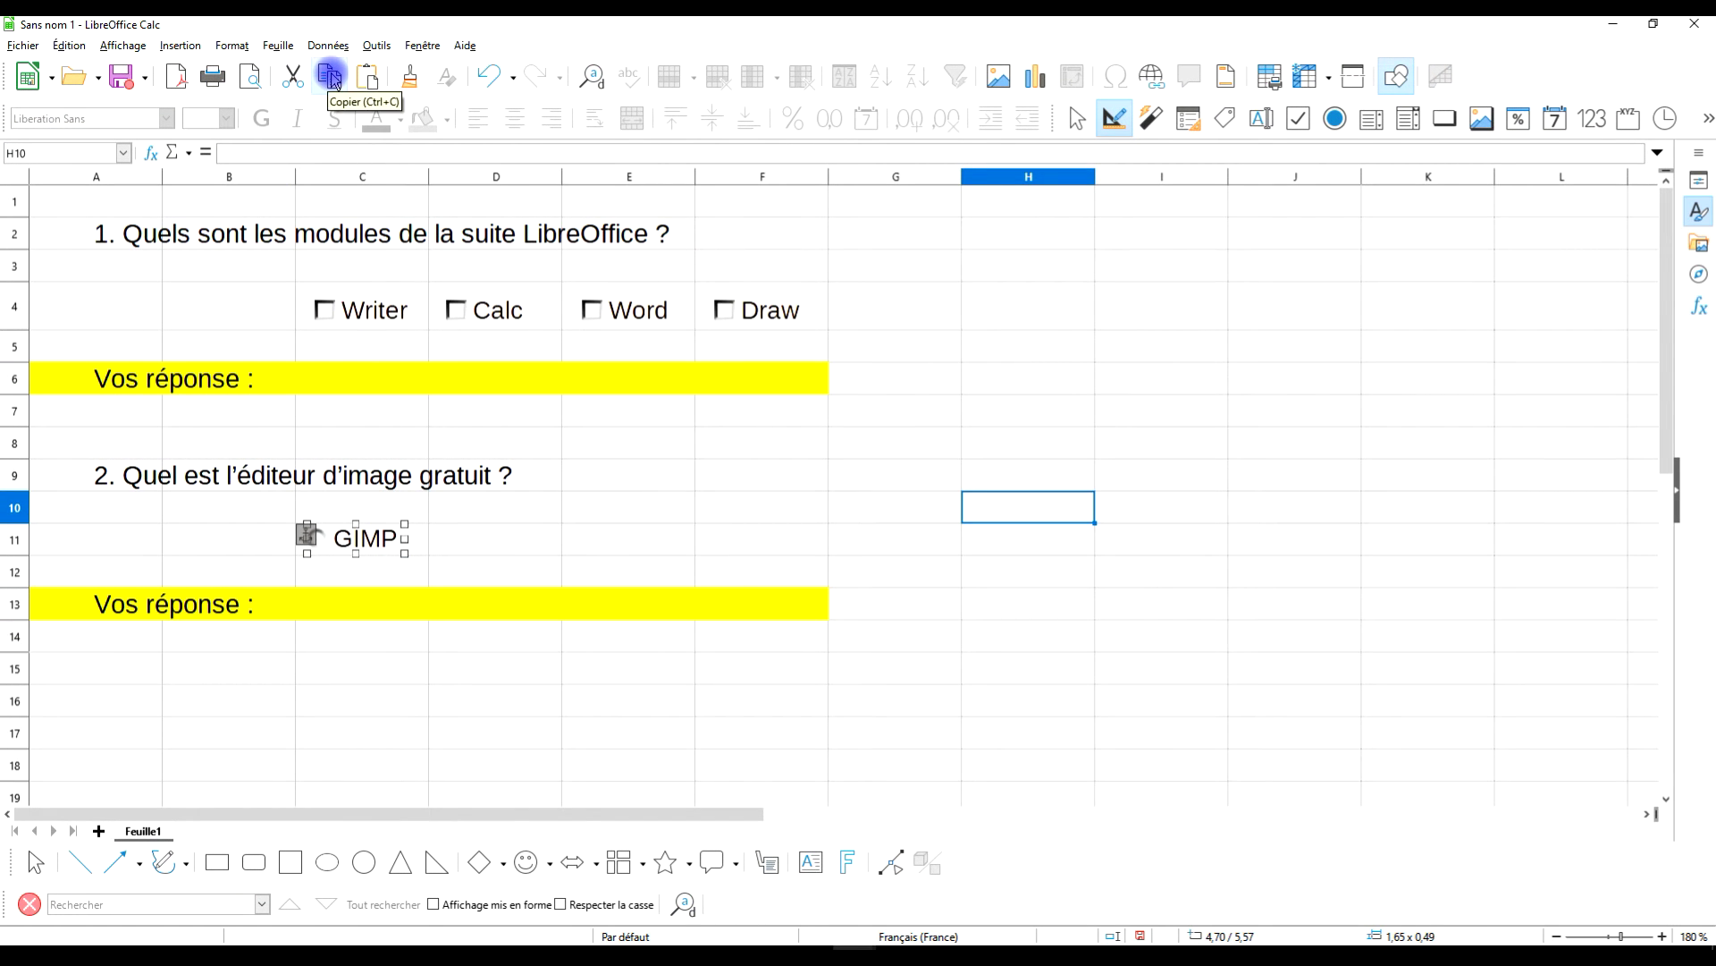
Duplicate the GIMP radio button and place the copy in cell E11, level with the original.
left_click(365, 81)
left_click(968, 505)
left_click_drag(998, 507, 617, 552)
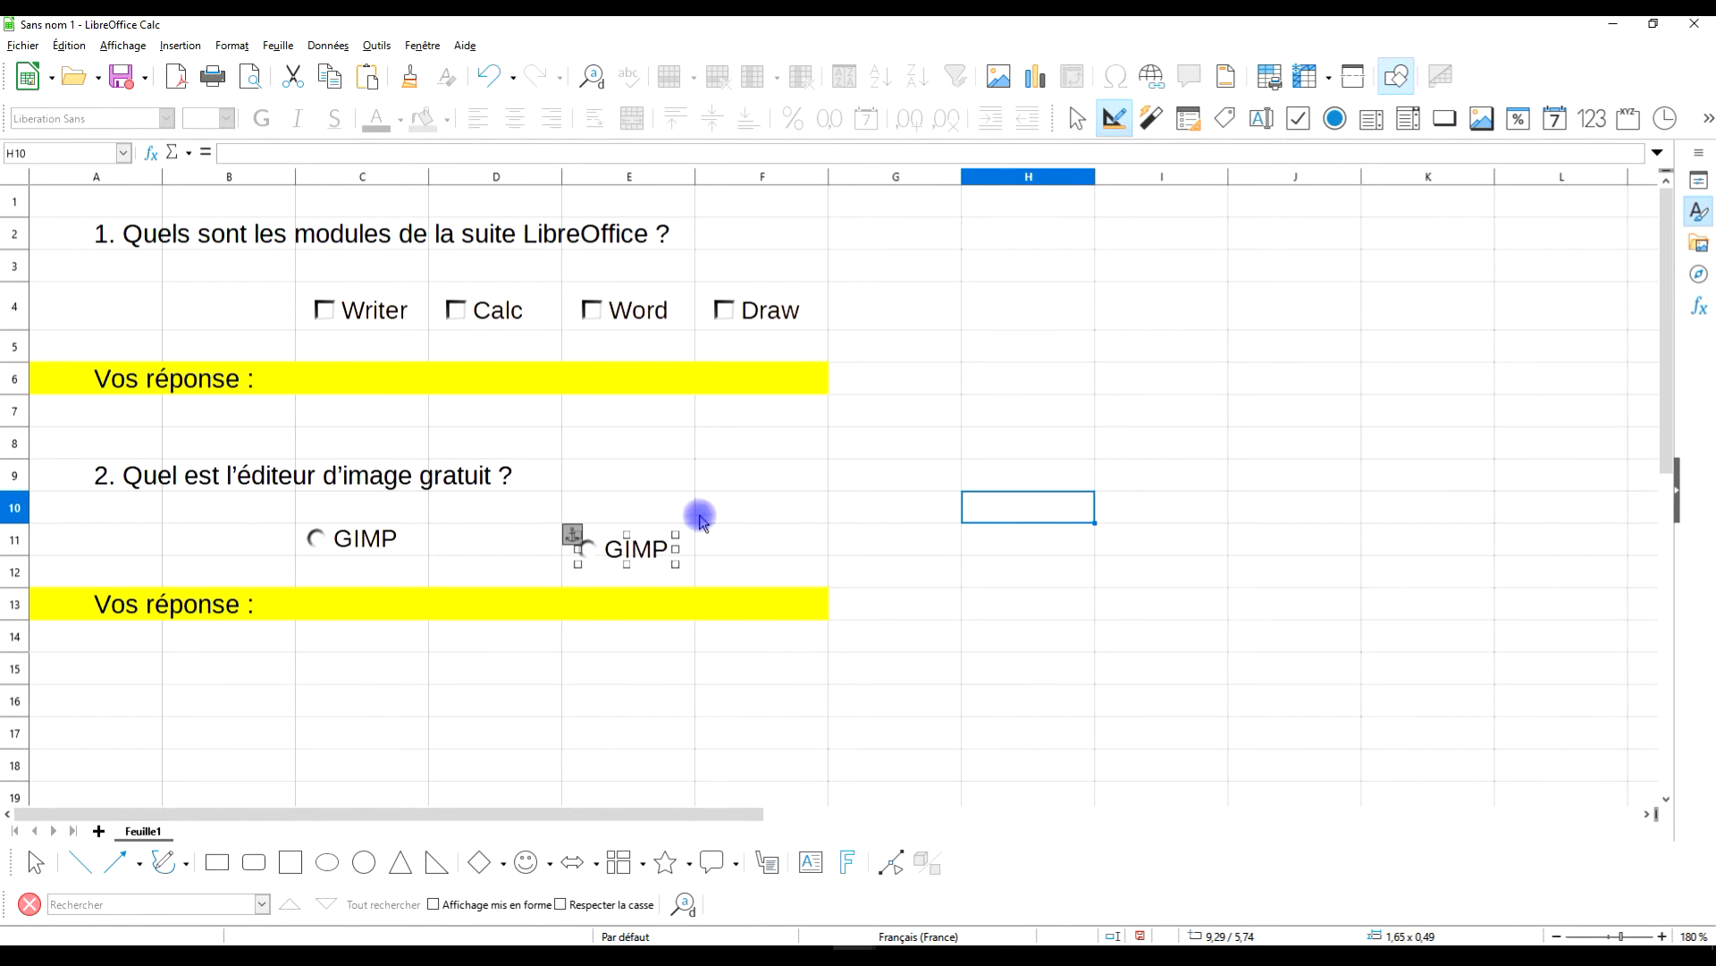
key("Up")
key("Up")
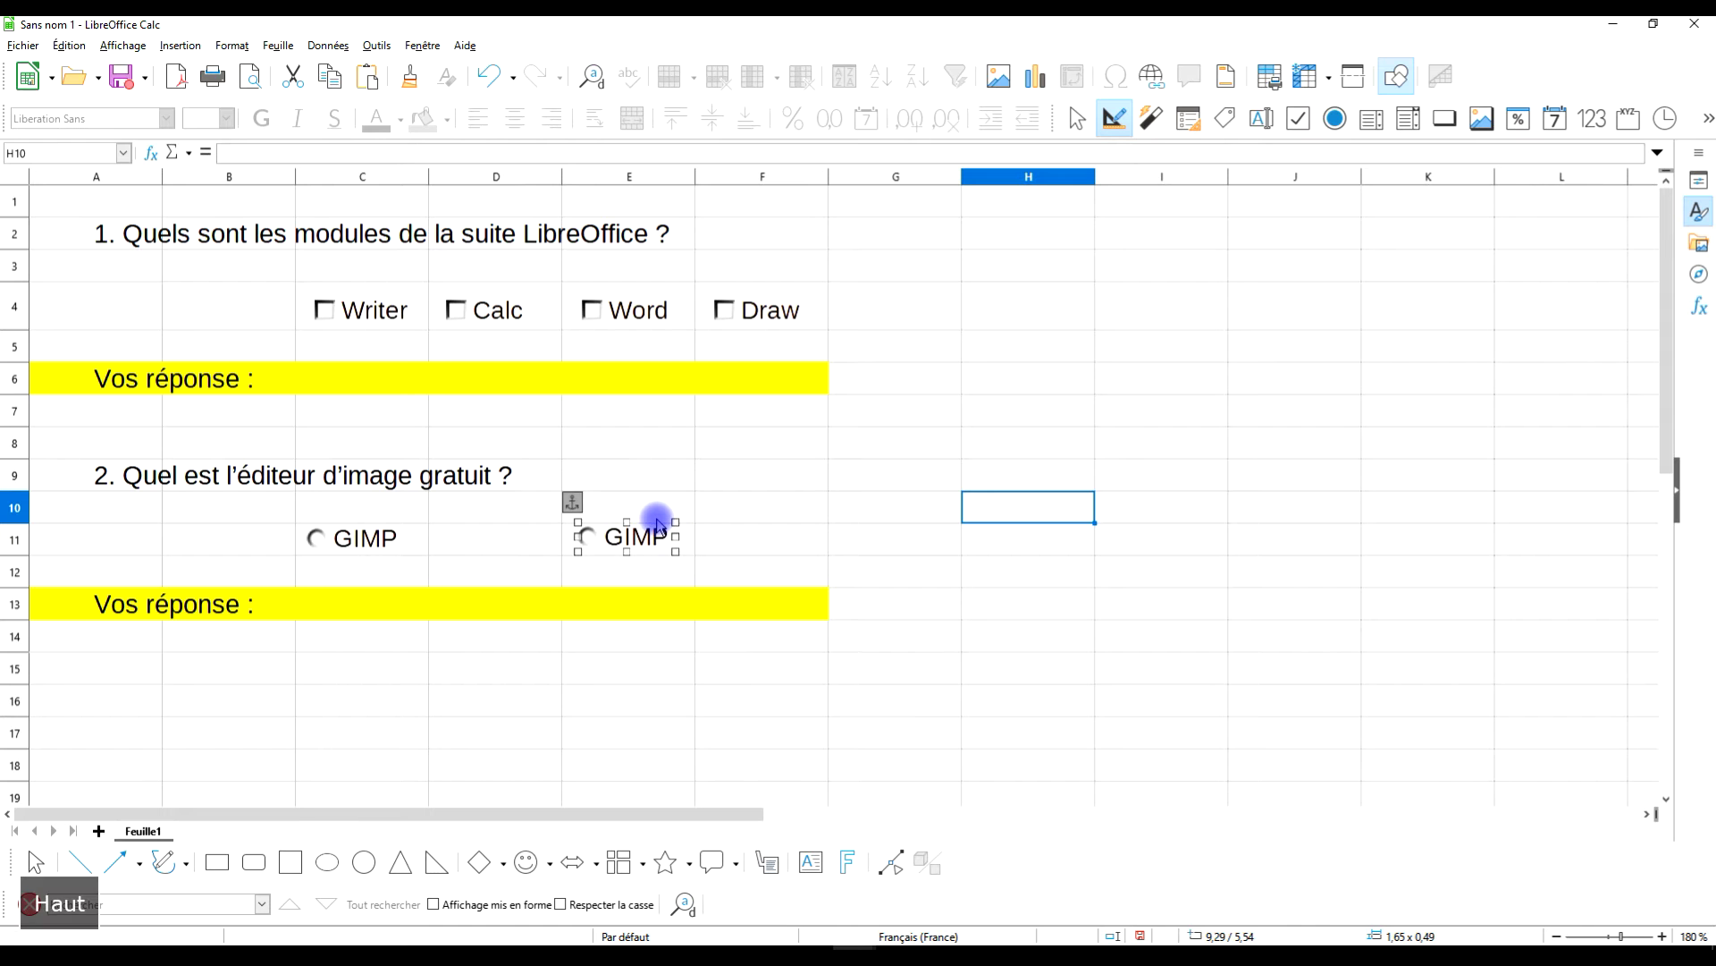
Open the control properties of the copied radio button in E11 and set its label to Photoshop.
right_click(618, 536)
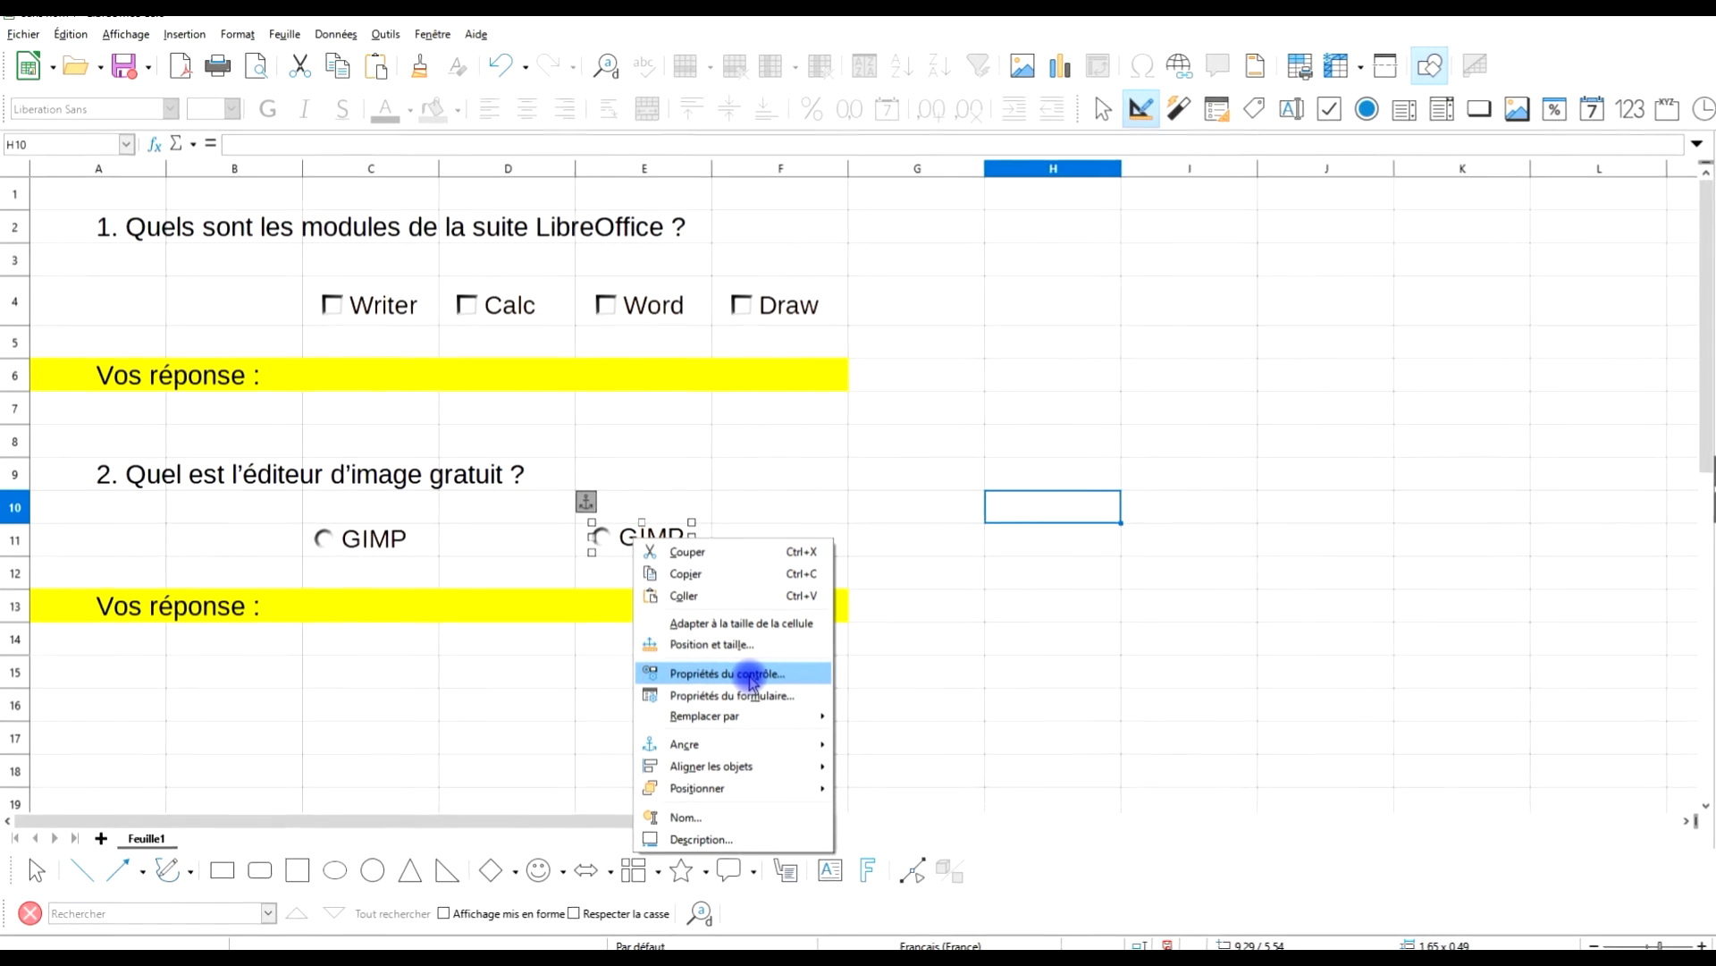
left_click(830, 690)
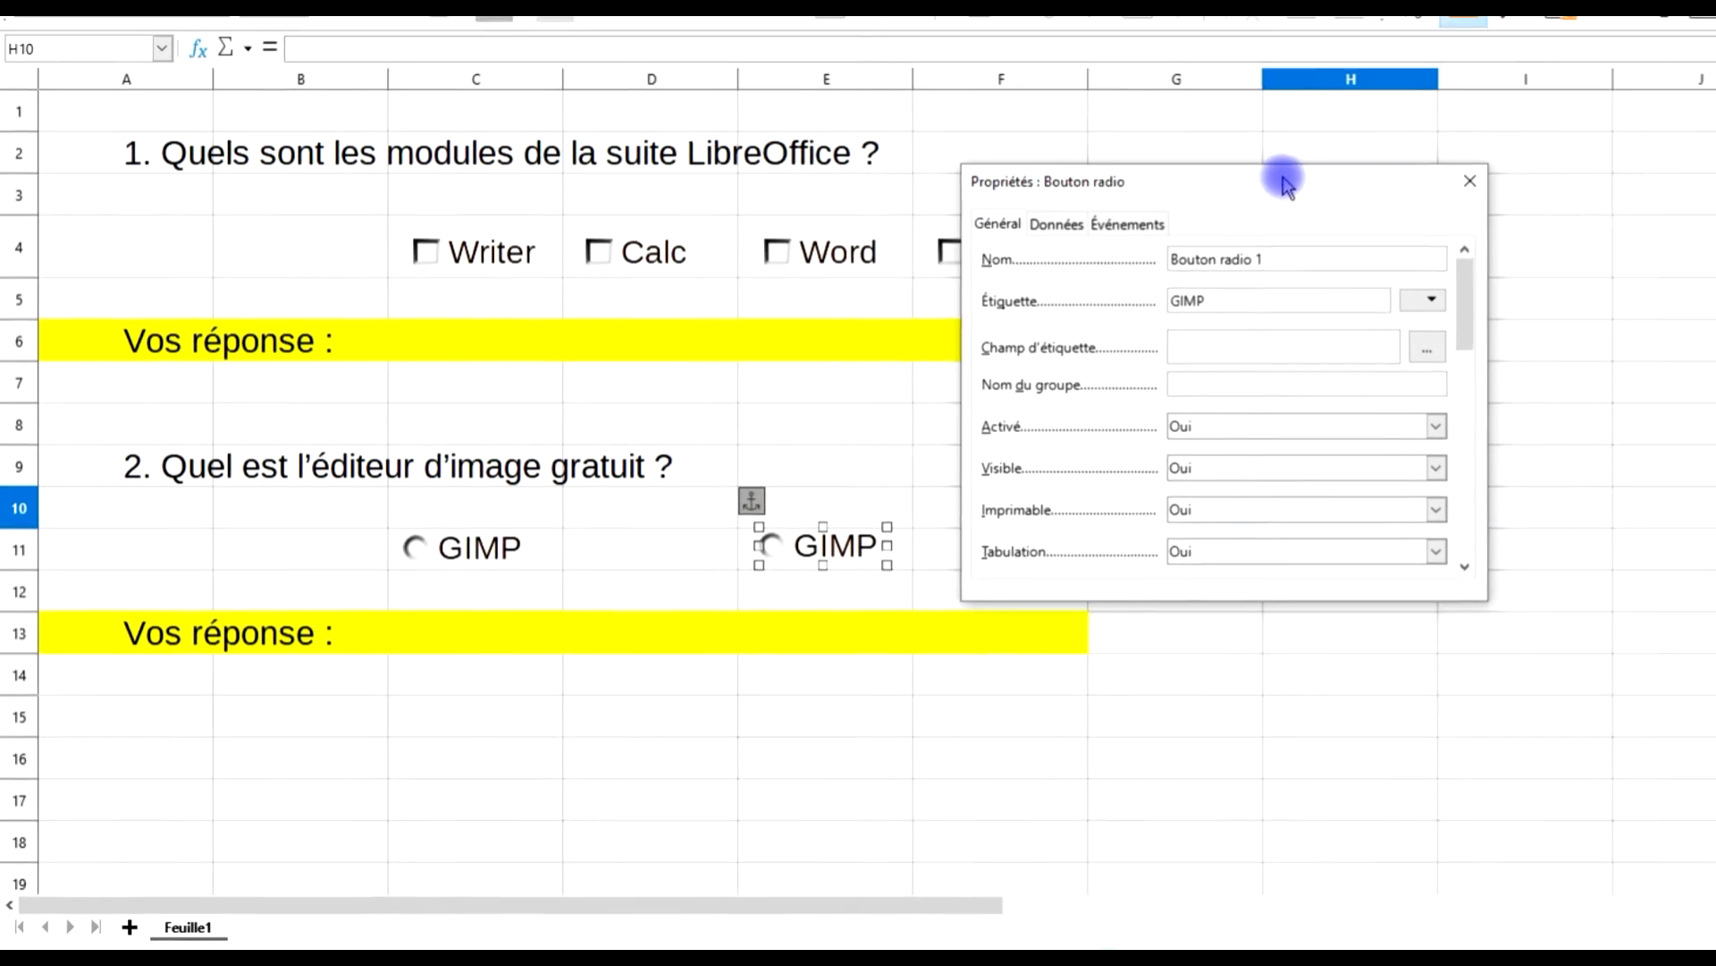
double_click(1235, 298)
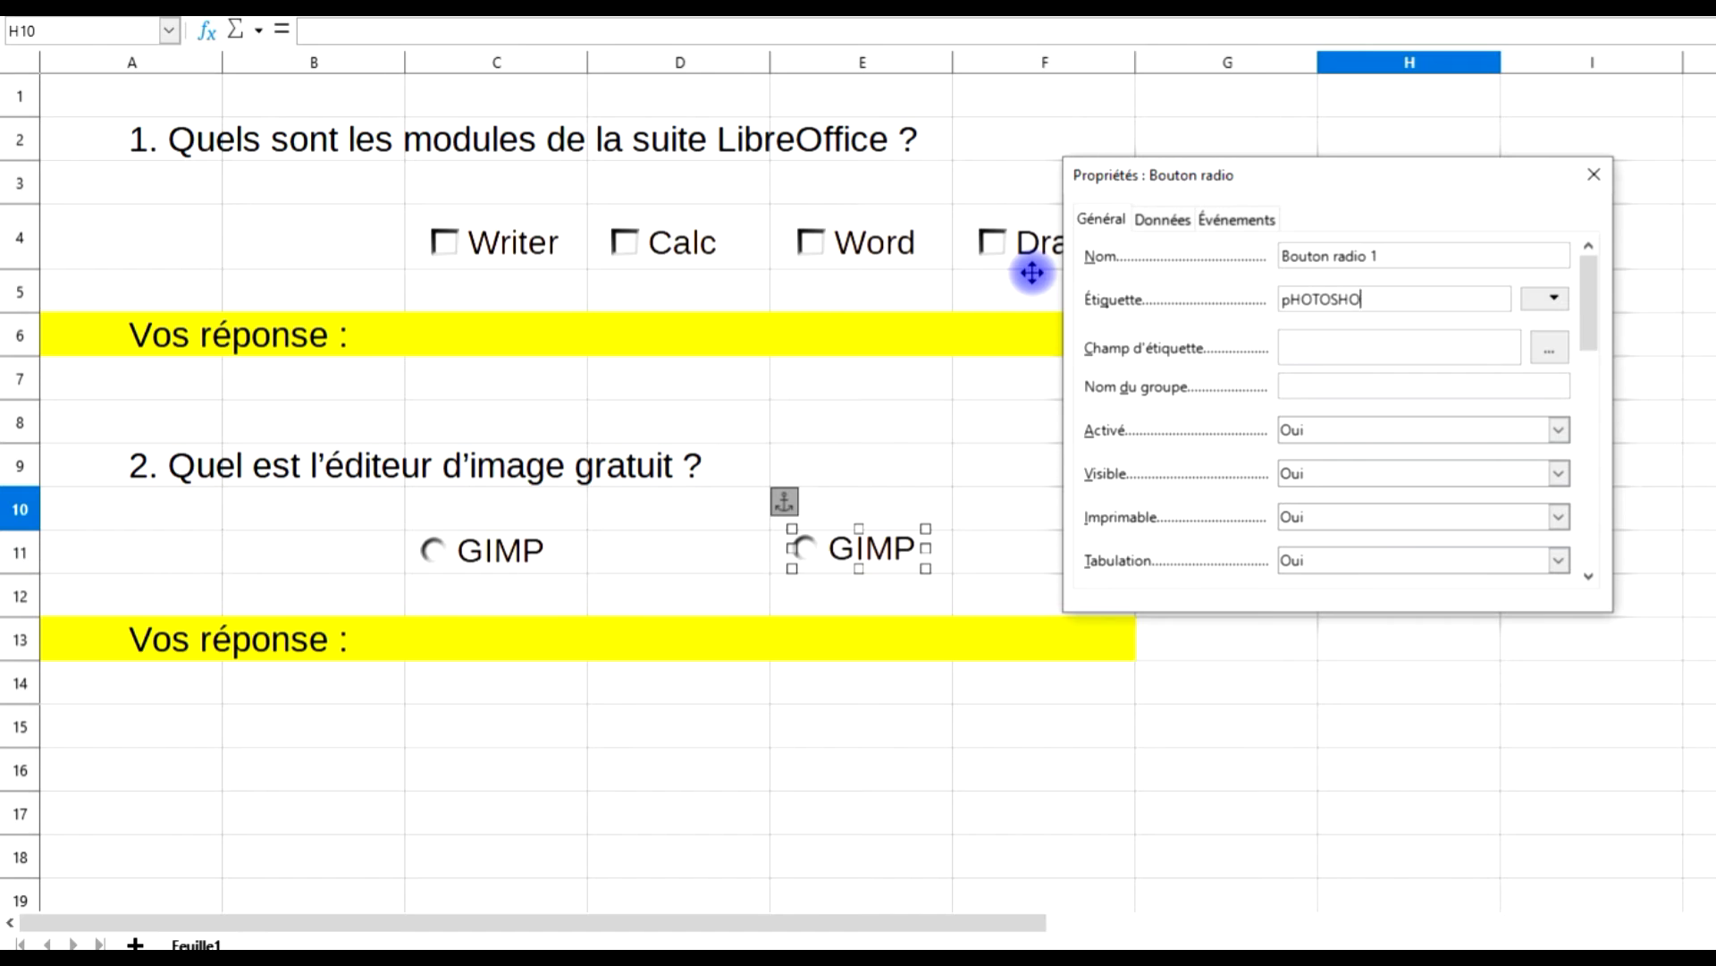
key("ctrl+a")
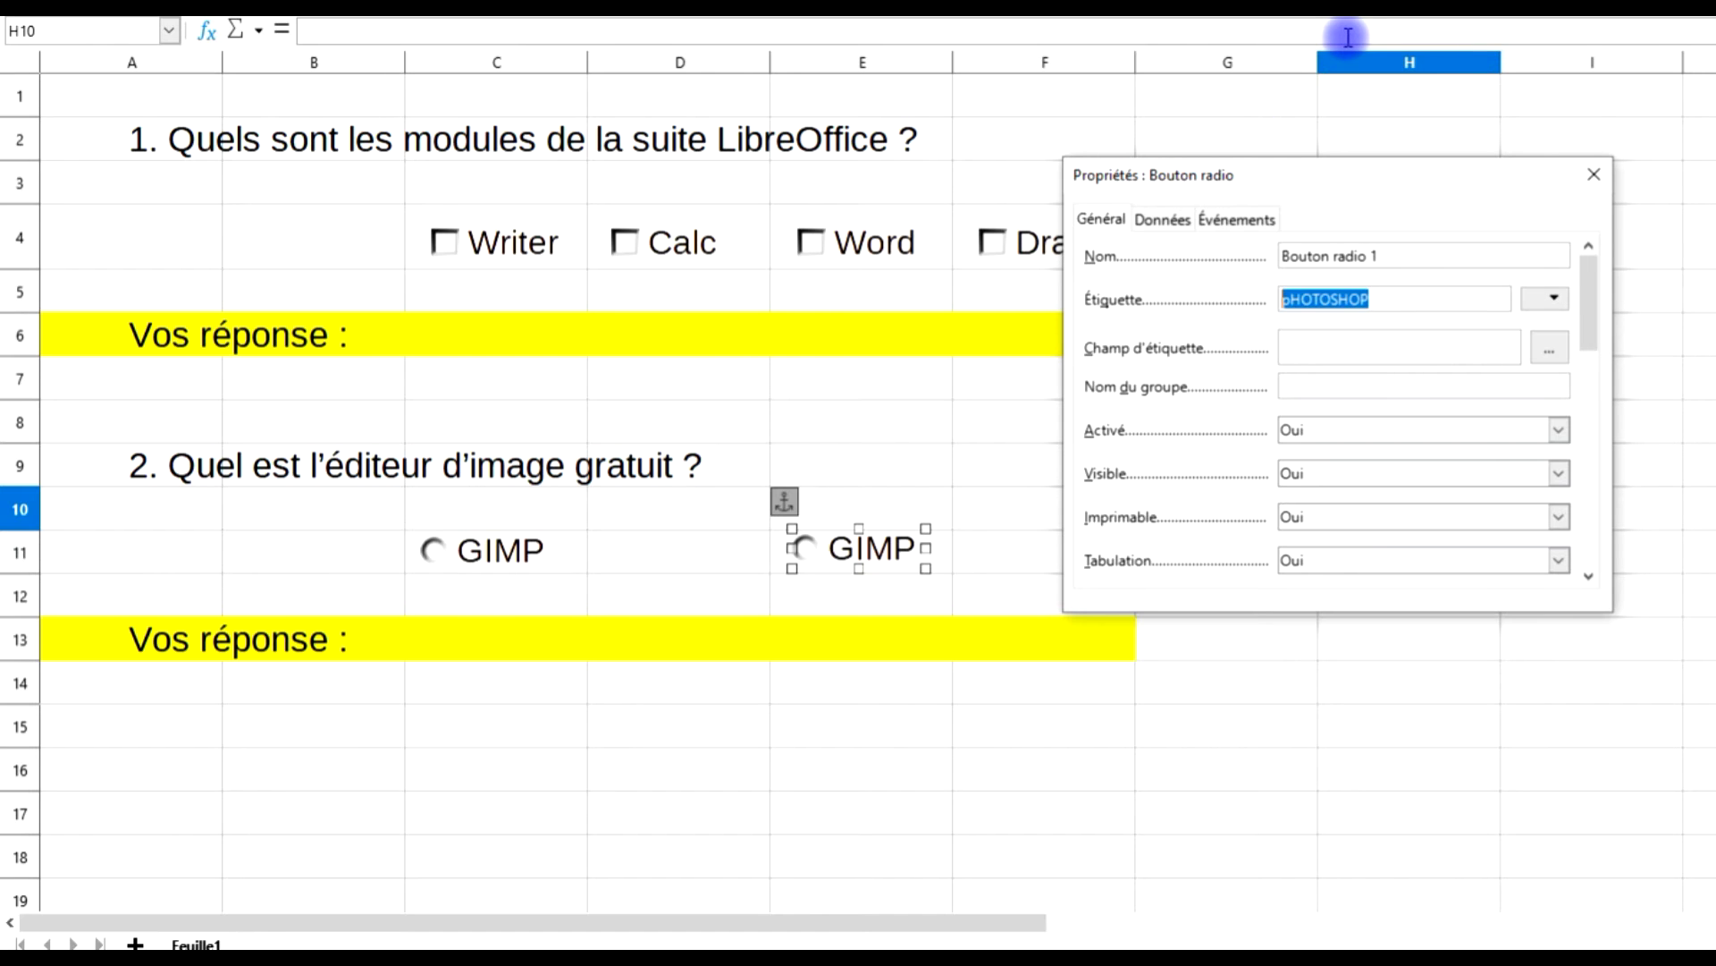
type("Photoshop")
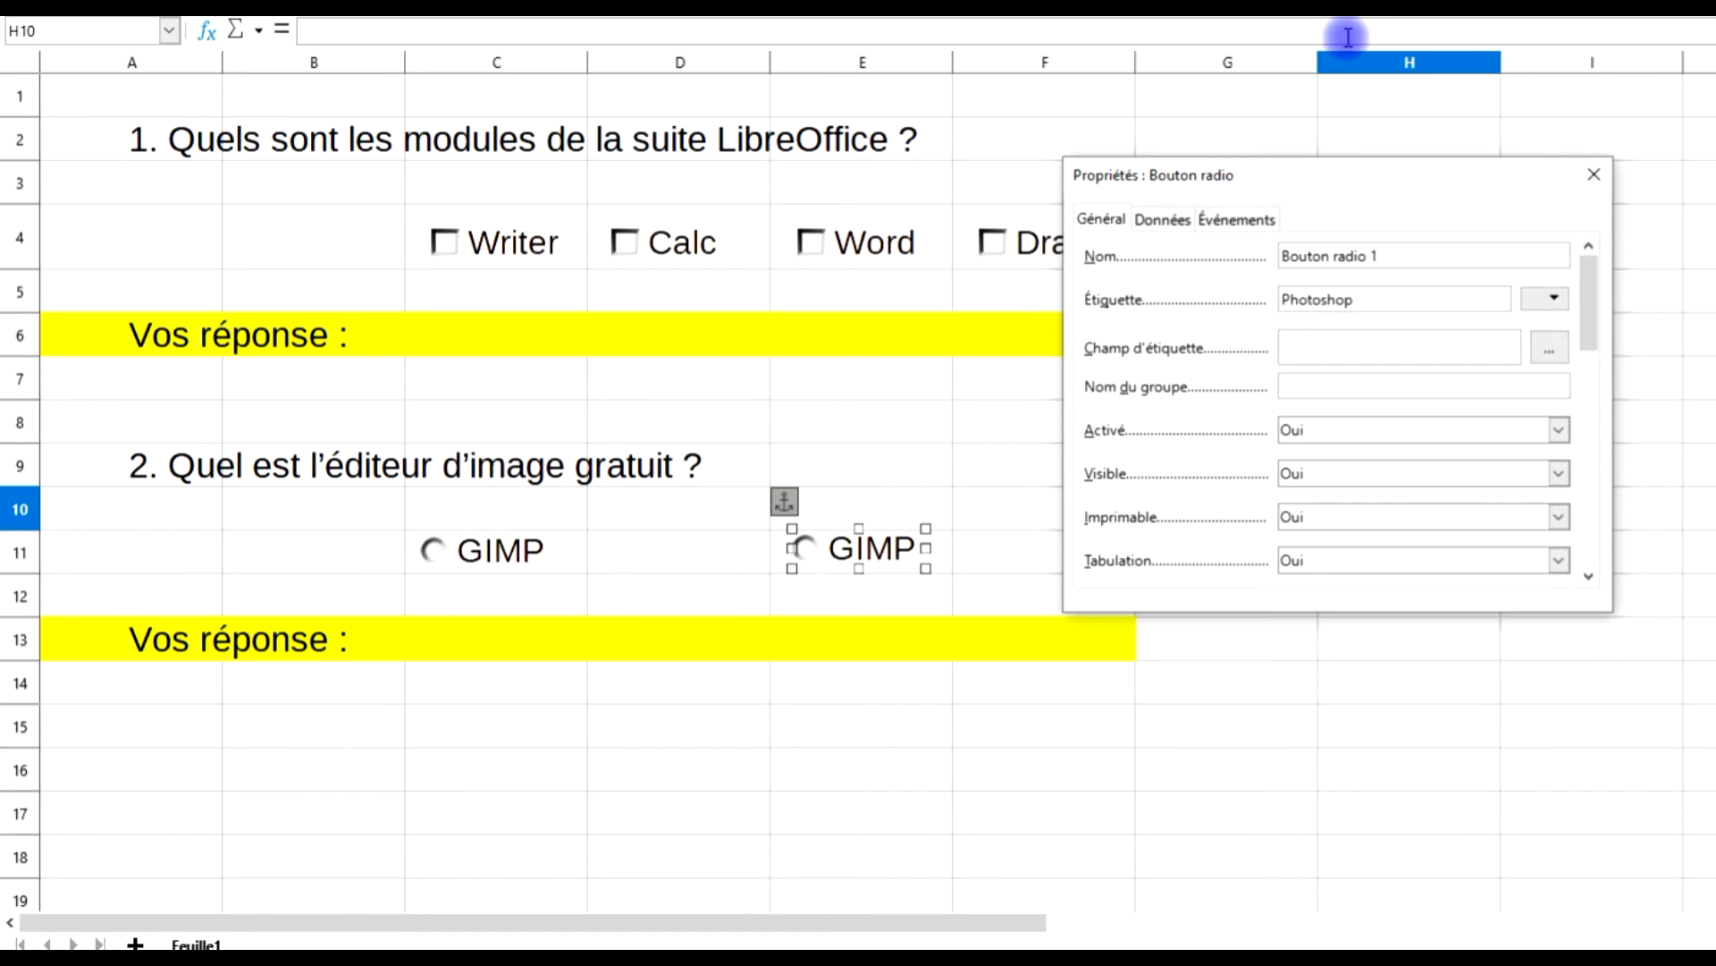
key("ctrl+a")
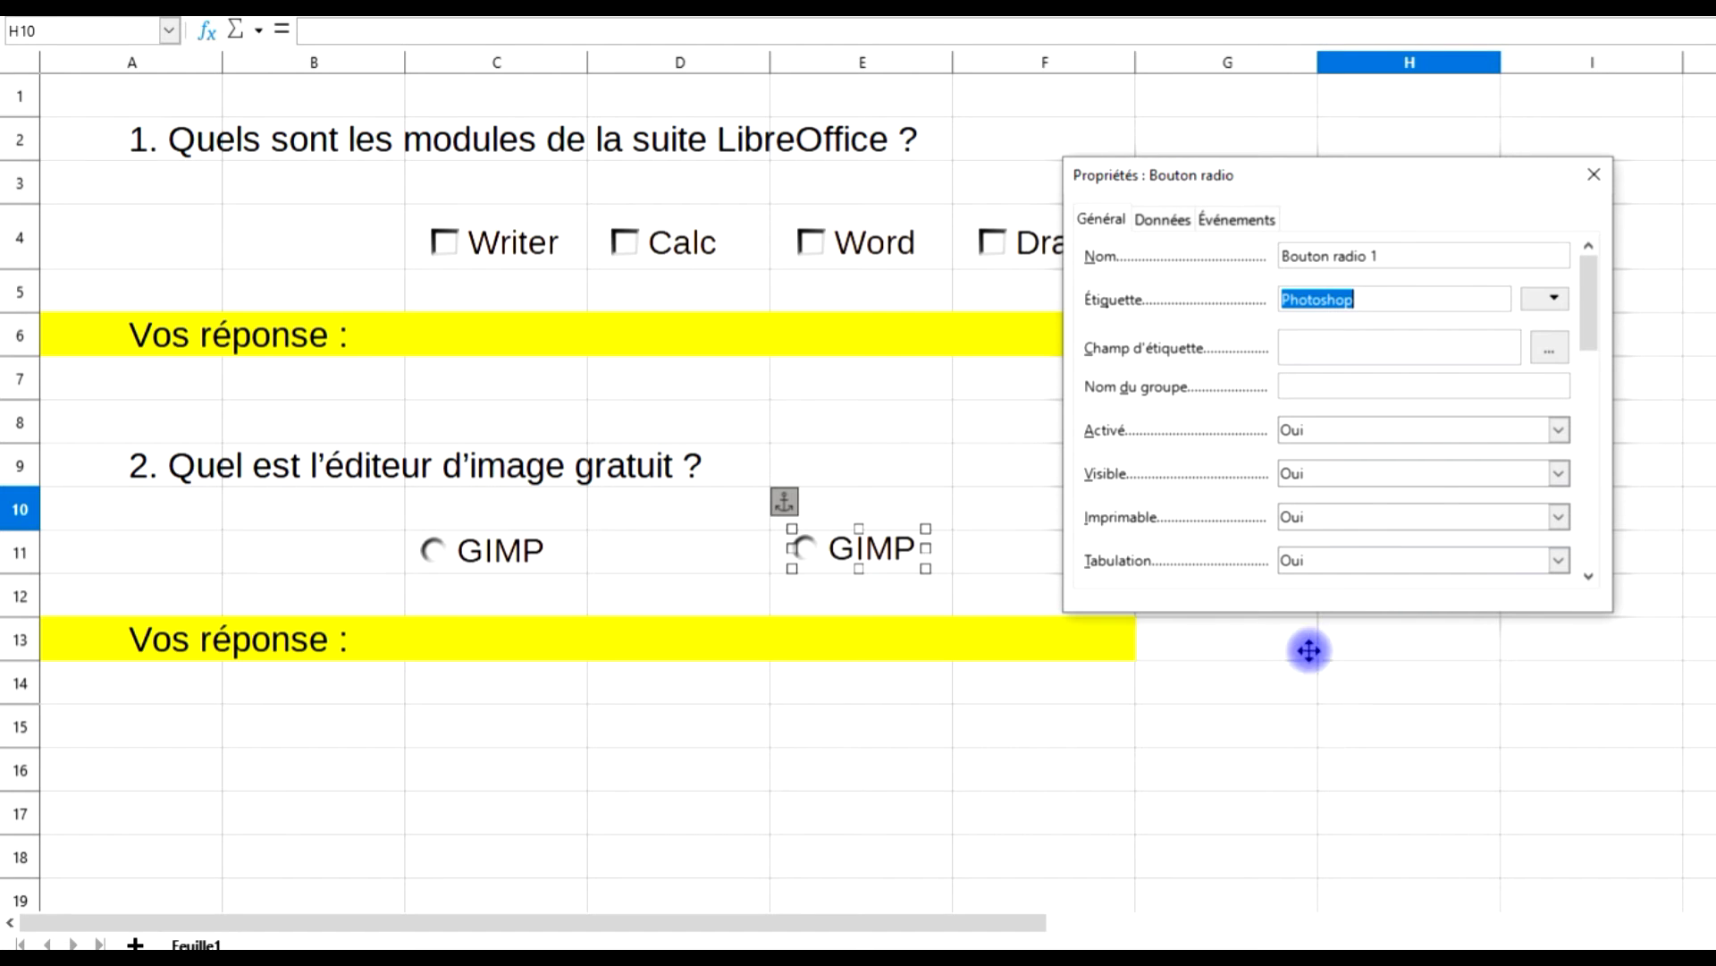
Link the Photoshop radio button to cell E13 with the activated reference value Photoshop, and close its properties.
left_click(1163, 219)
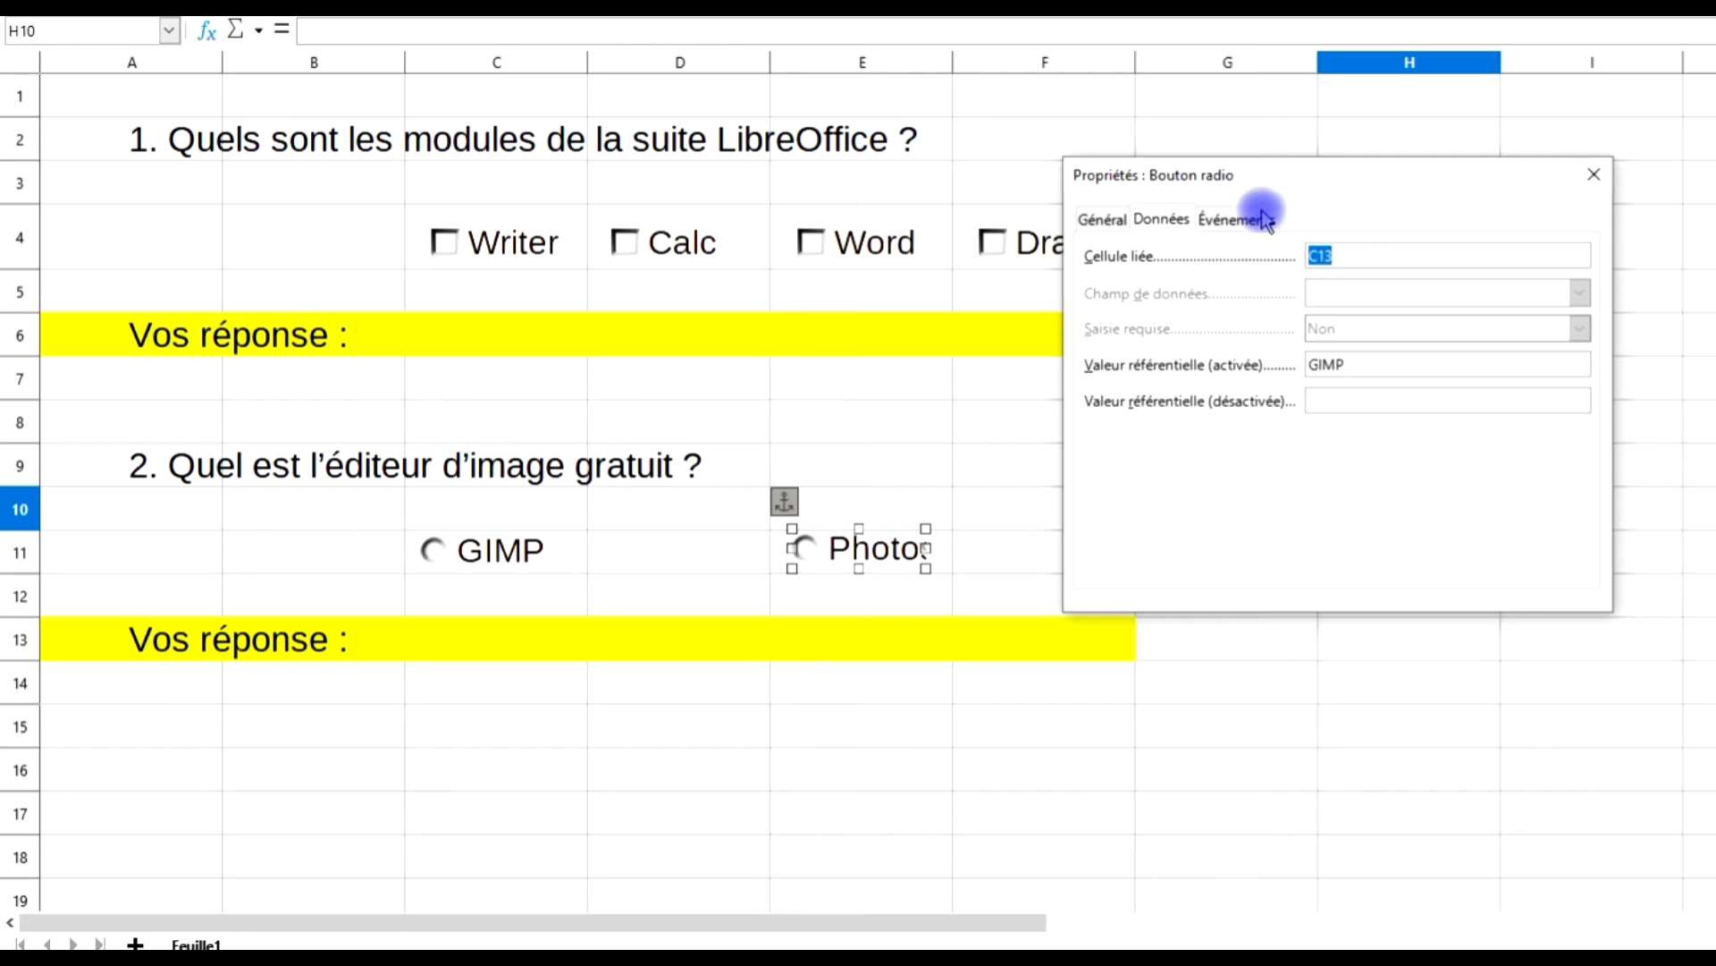
left_click(1312, 256)
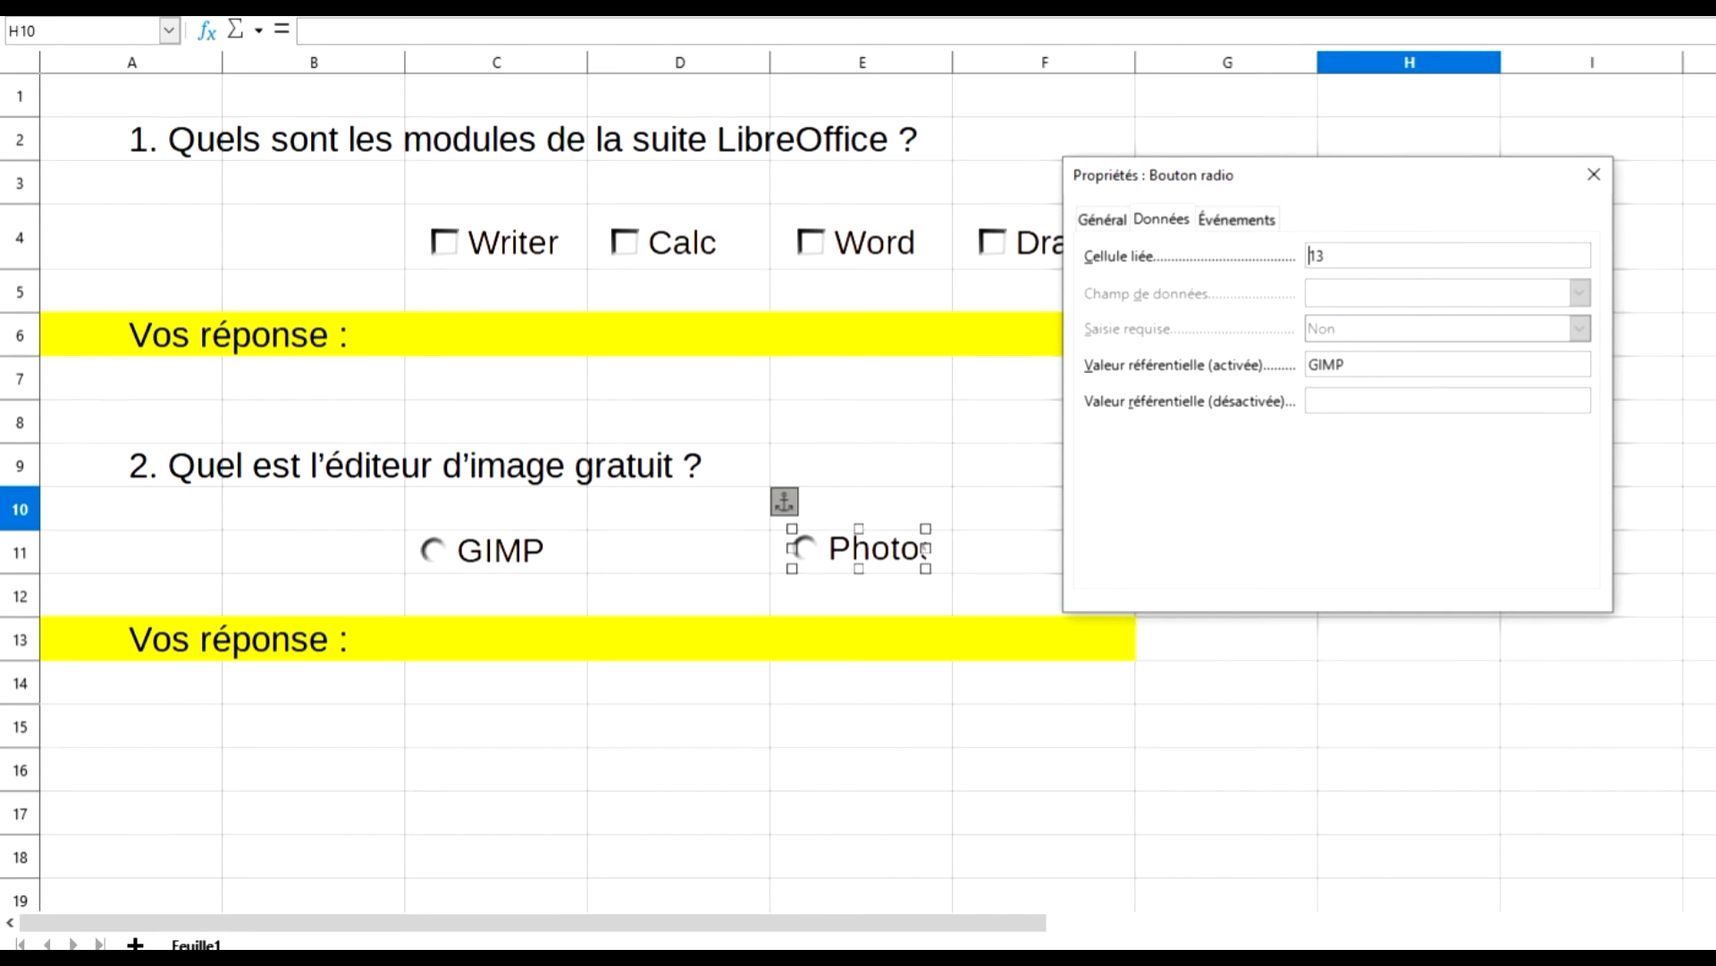
double_click(1375, 367)
type("Photoshop")
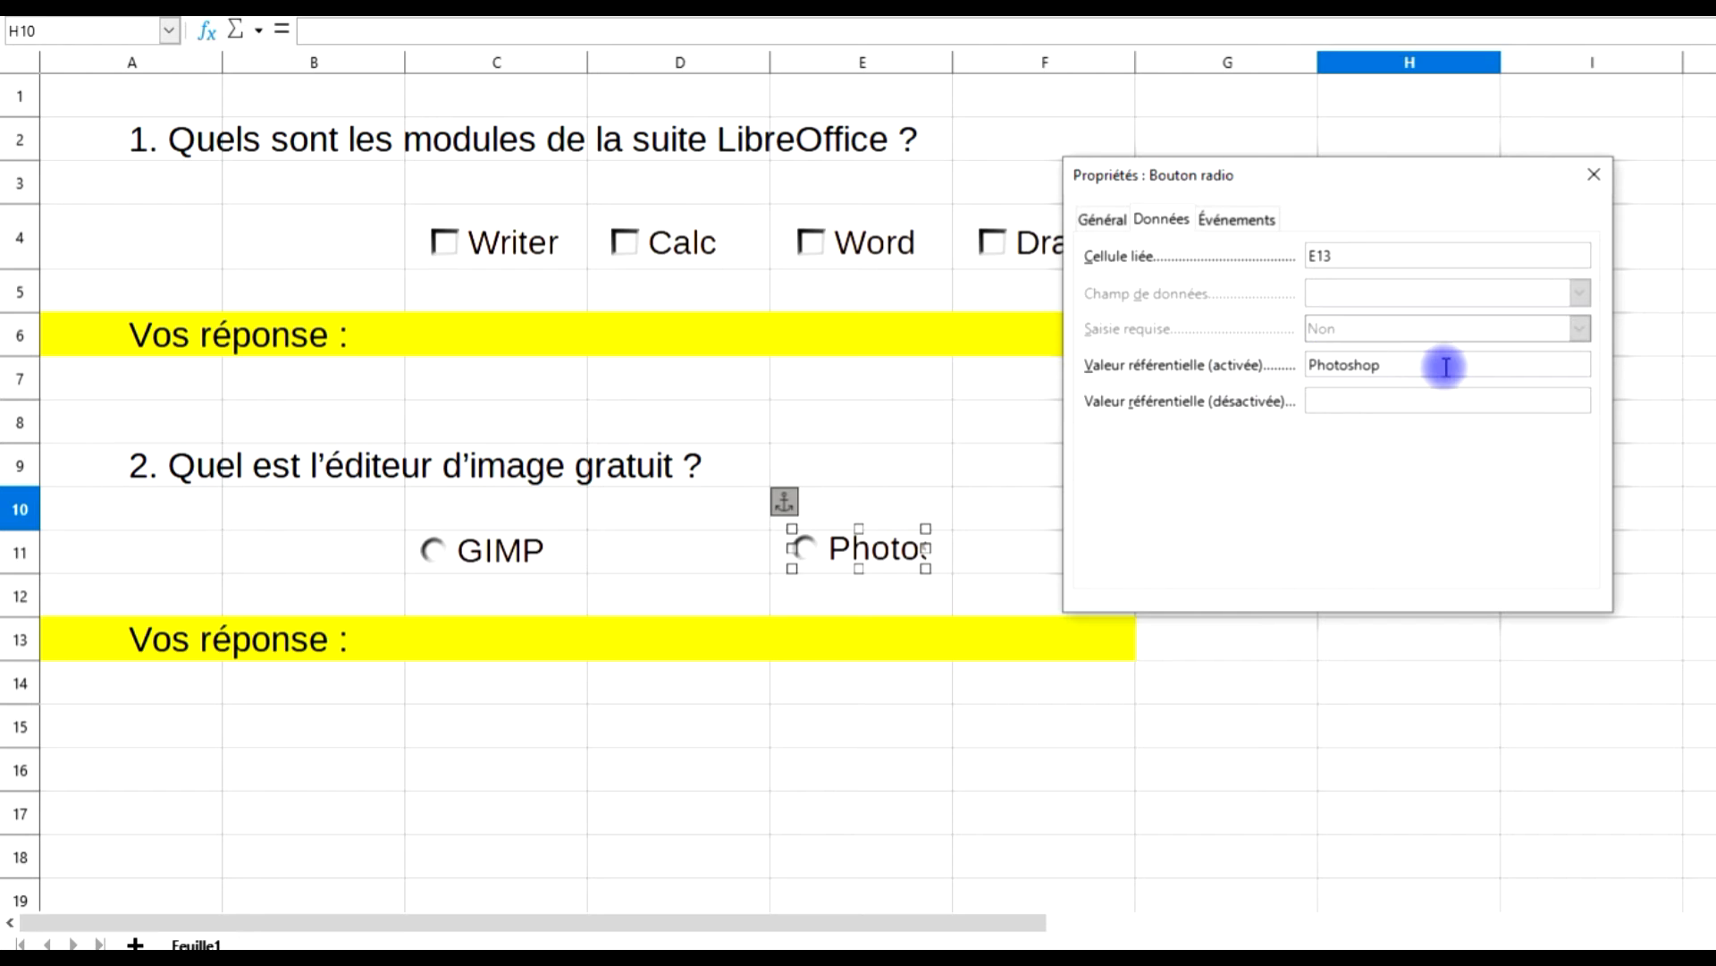
left_click(1592, 172)
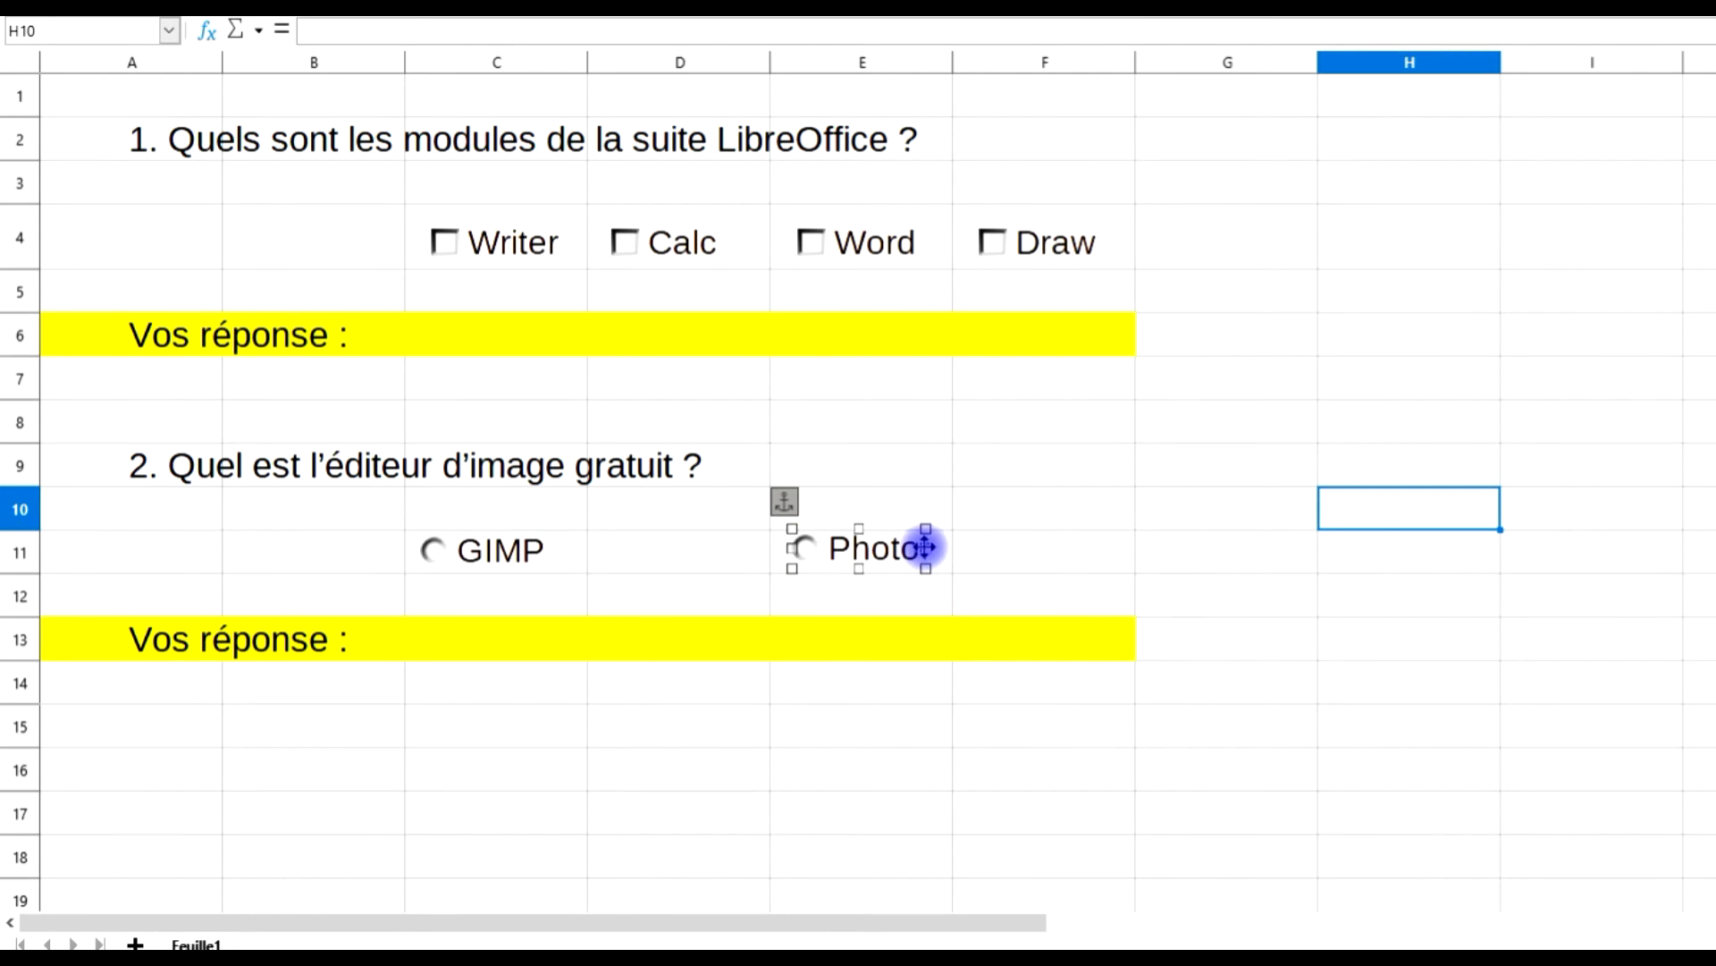
Widen the Photoshop radio button to about 2.76 cm so its whole label fits, and deselect it.
left_click(1027, 555)
left_click(904, 548)
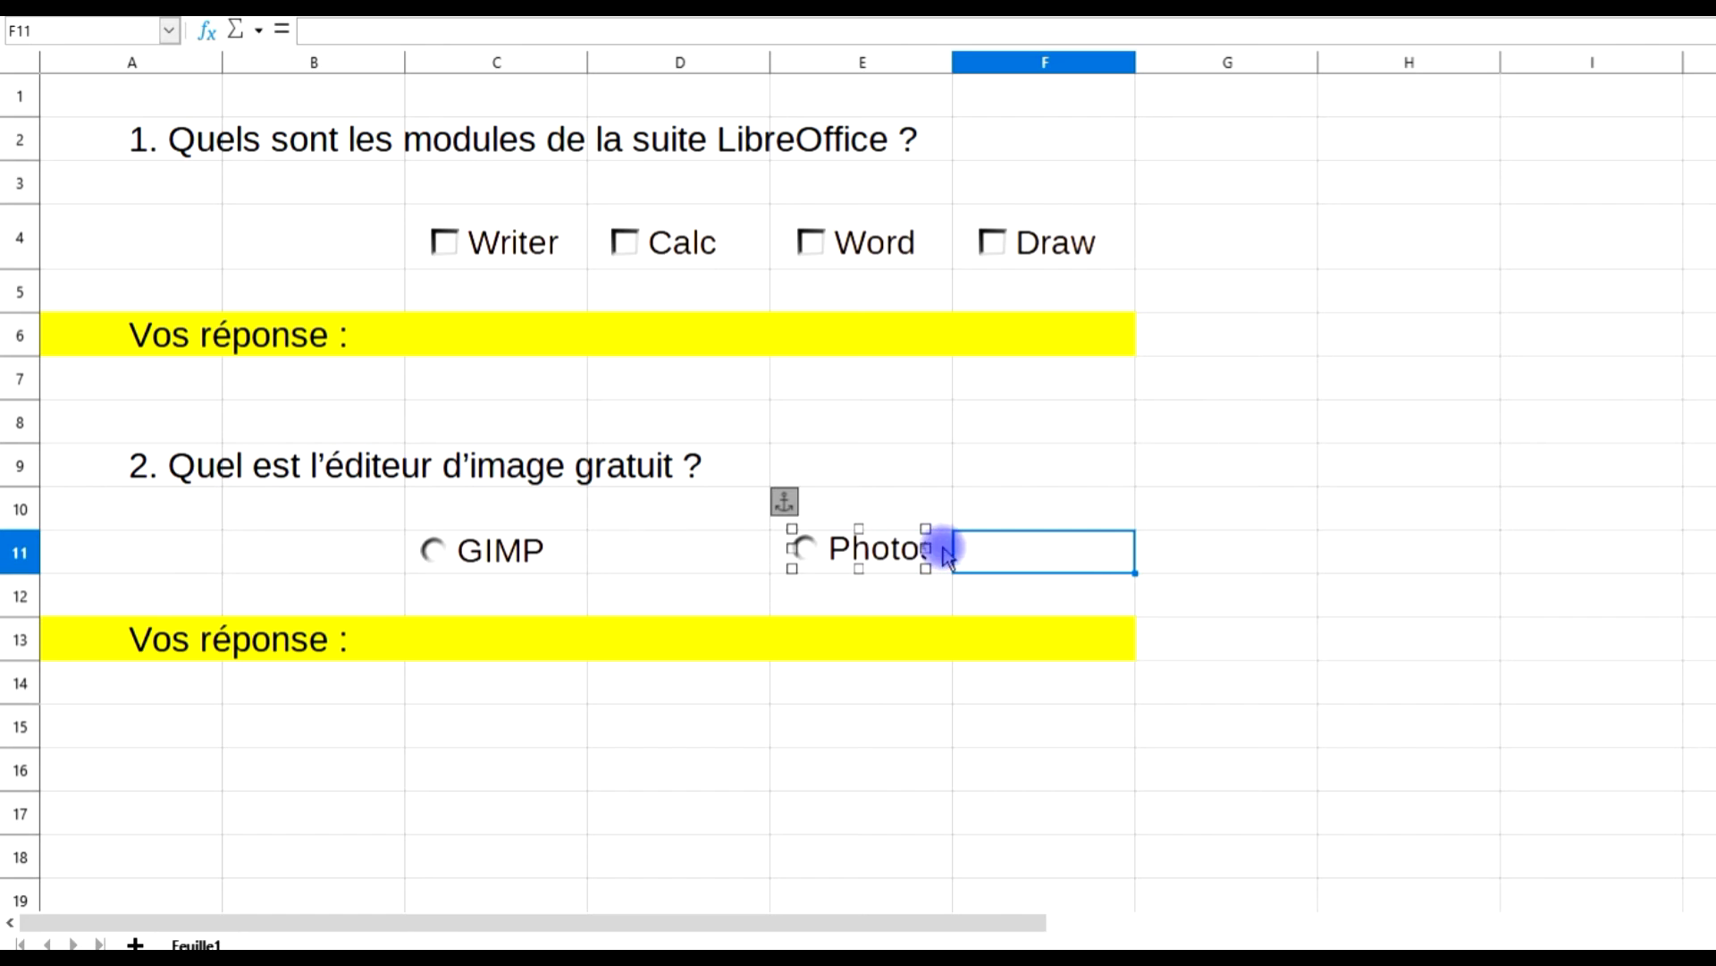
left_click_drag(926, 547, 1003, 547)
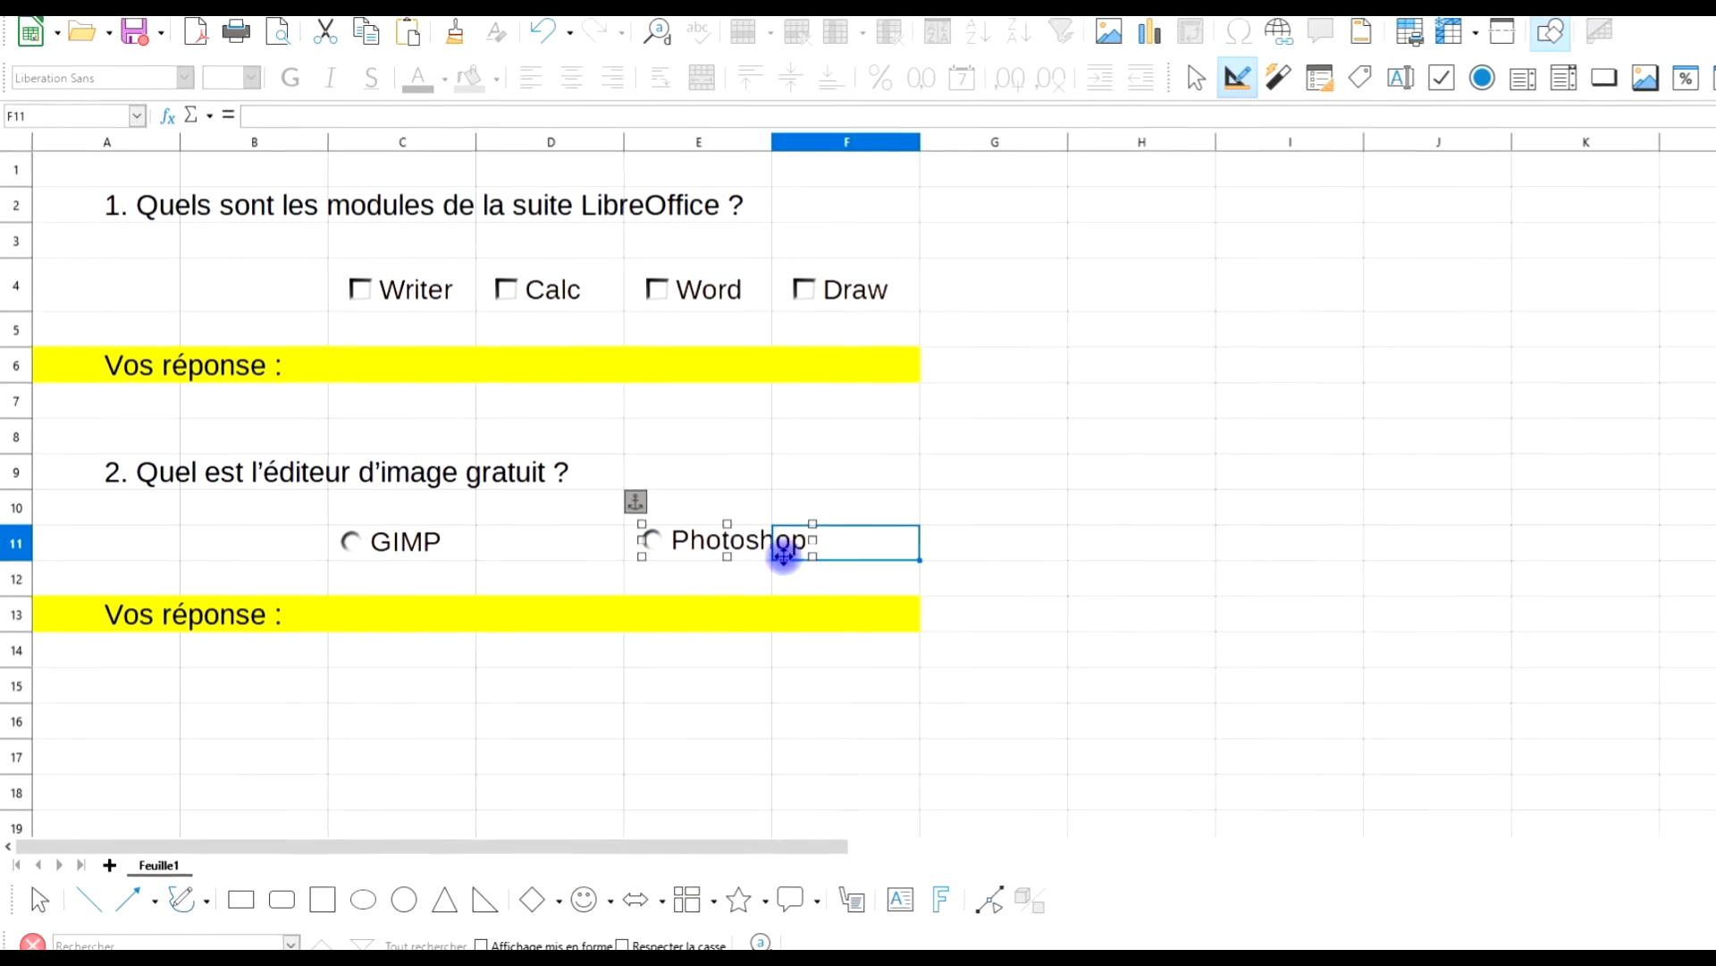
left_click(778, 729)
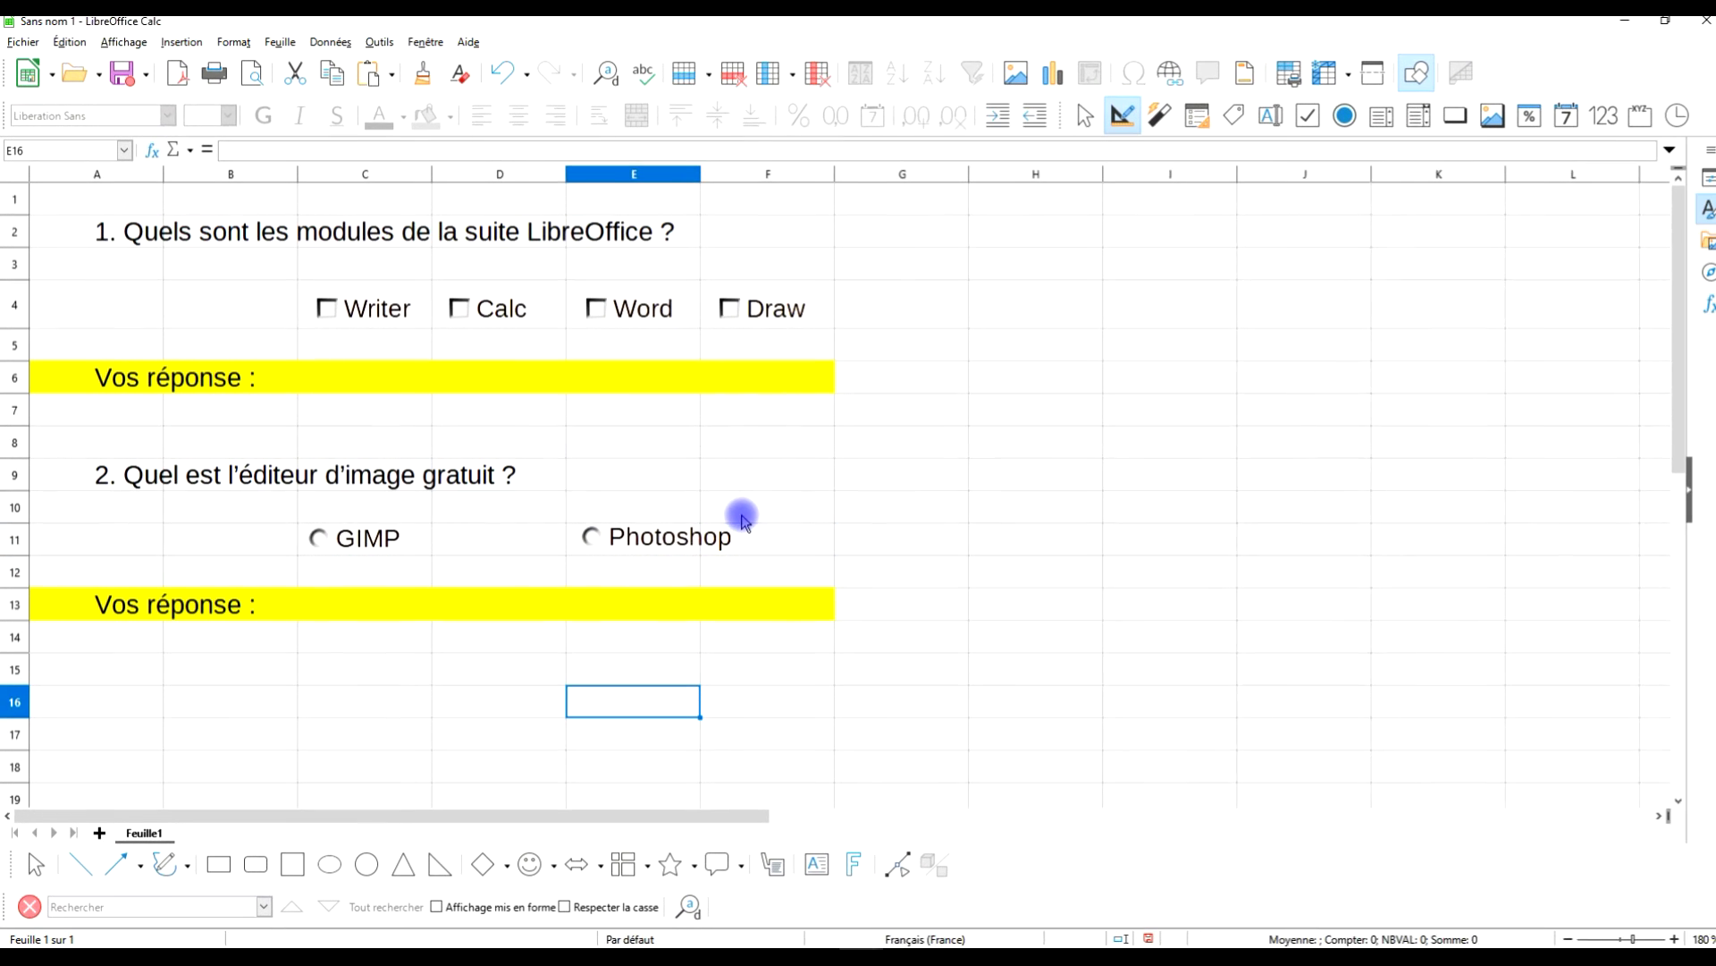
left_click(731, 535)
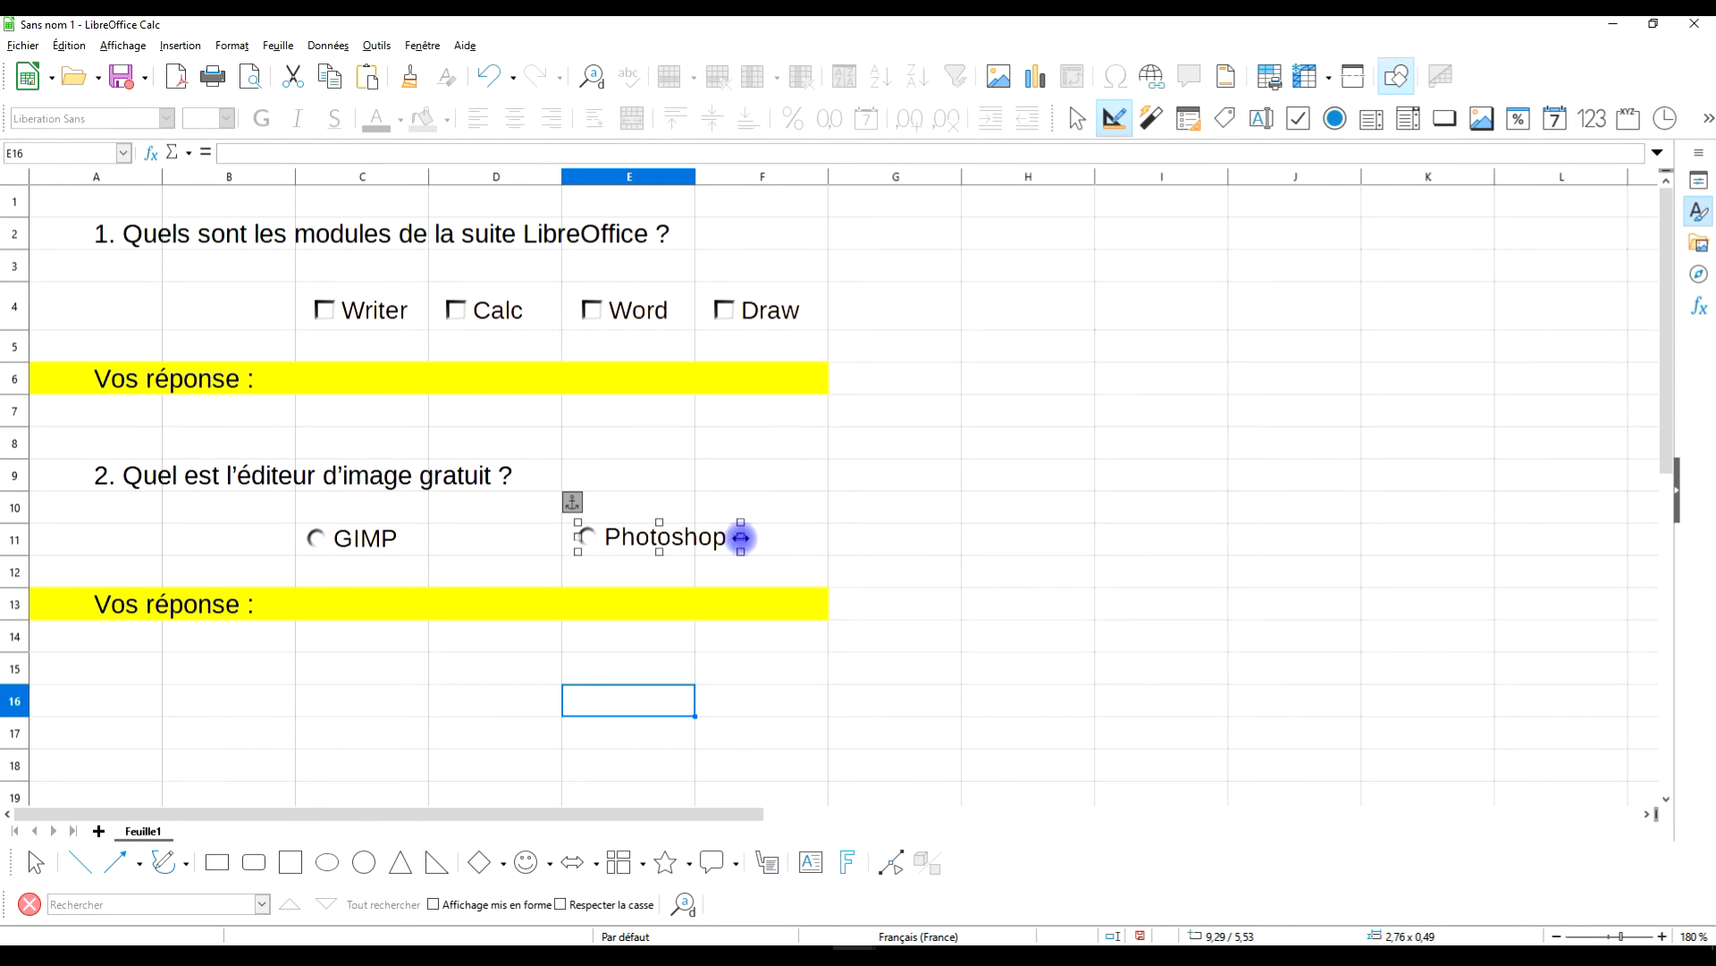
left_click(940, 601)
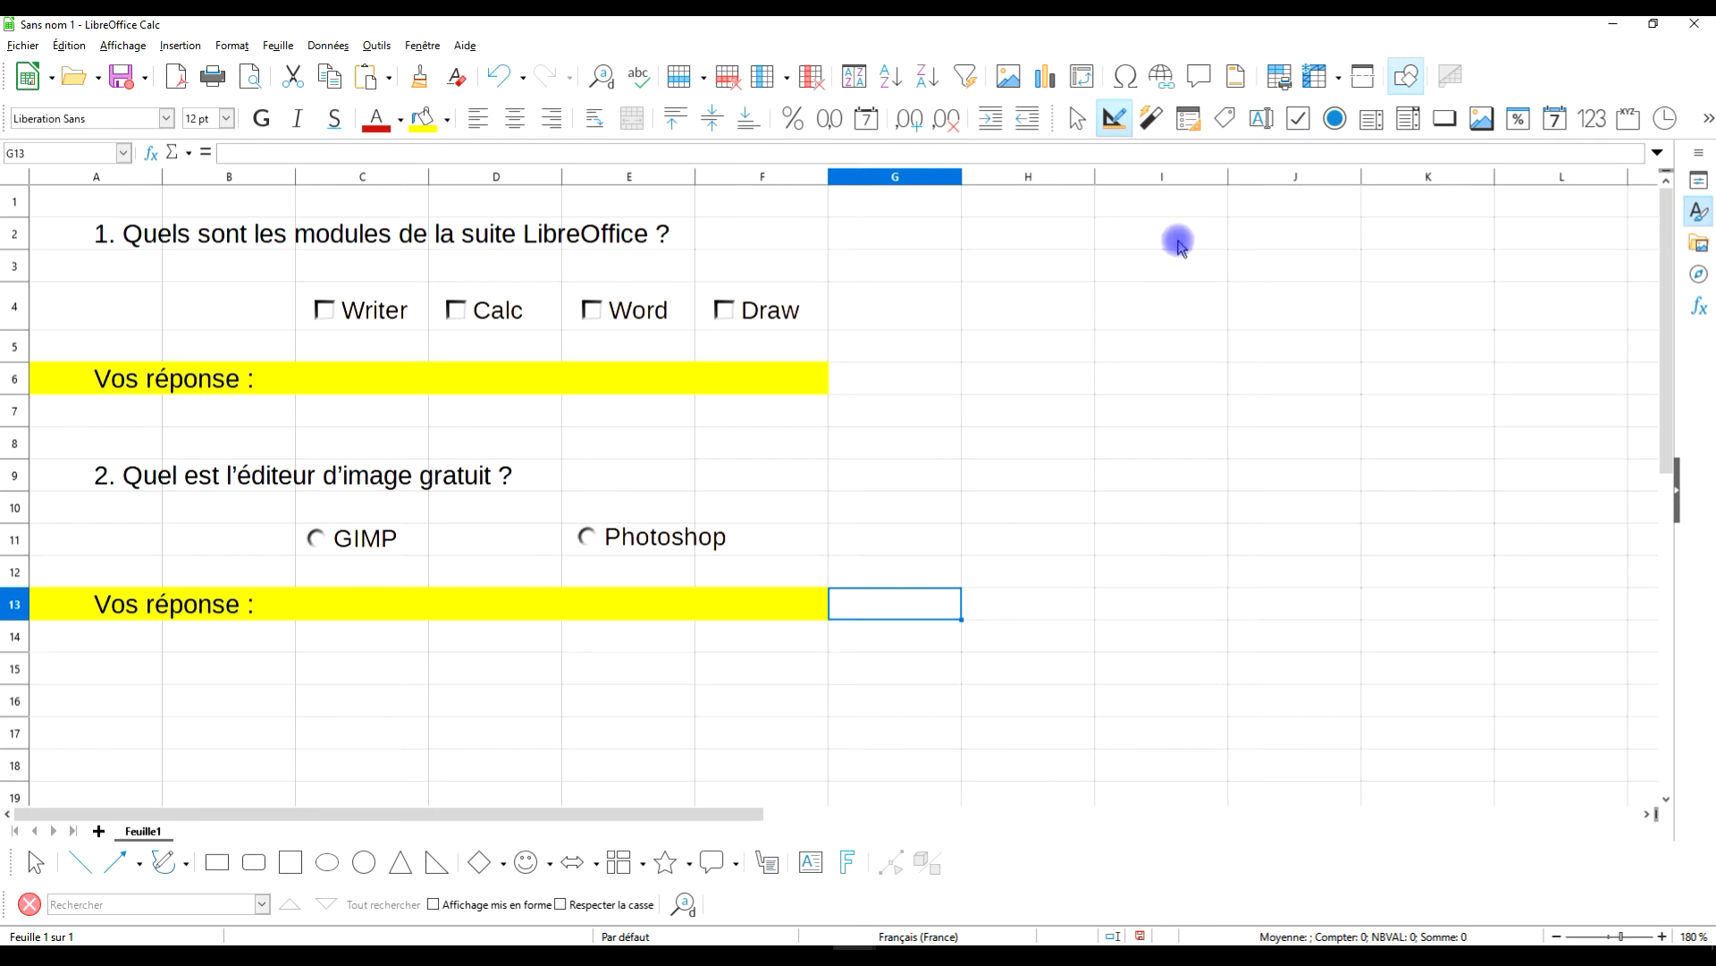
Turn off design mode and test the radio buttons by choosing GIMP and switching to Photoshop.
left_click(1111, 121)
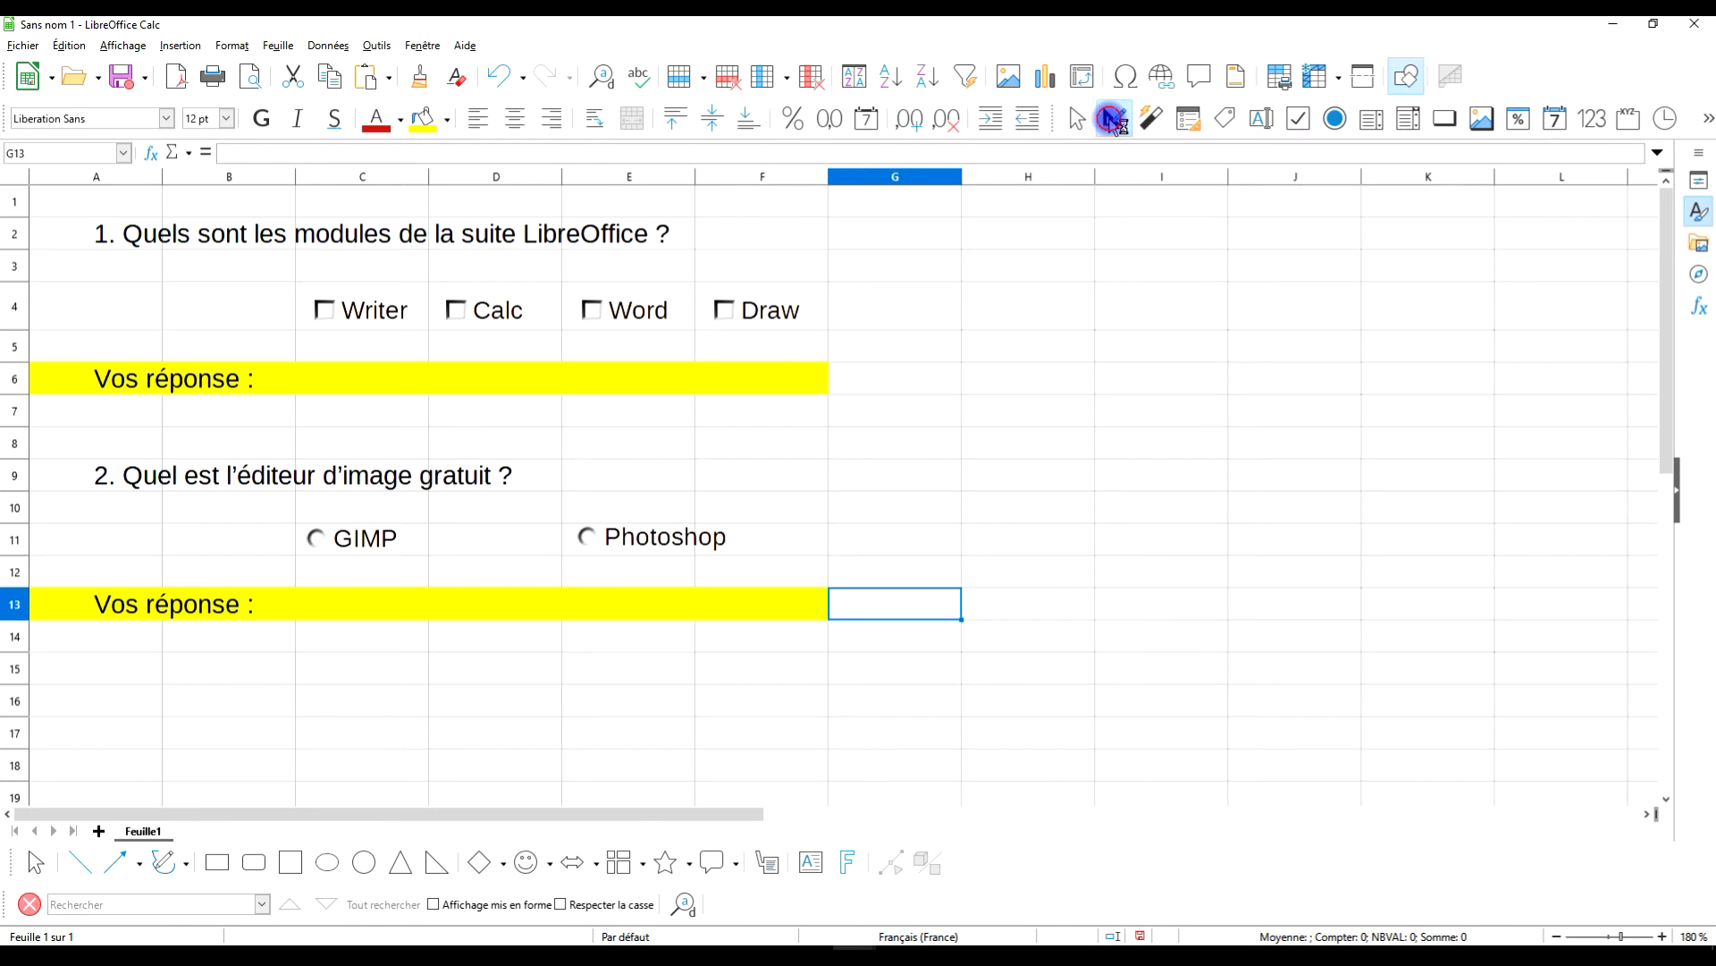
left_click(318, 540)
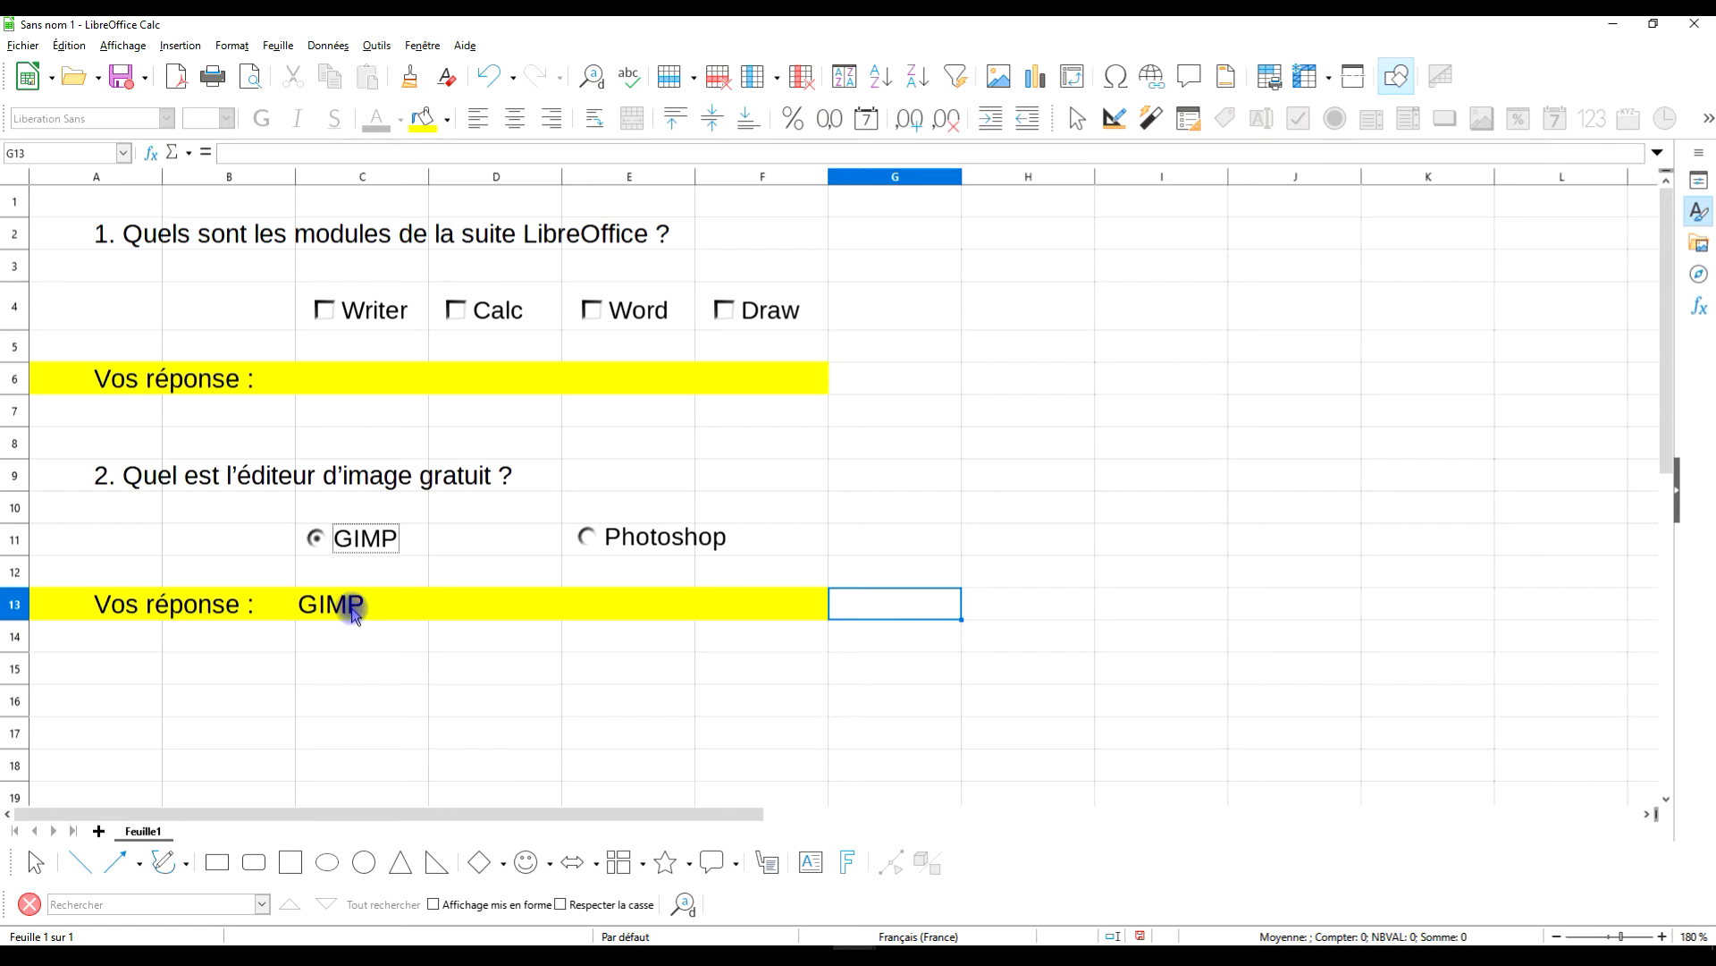
left_click(589, 540)
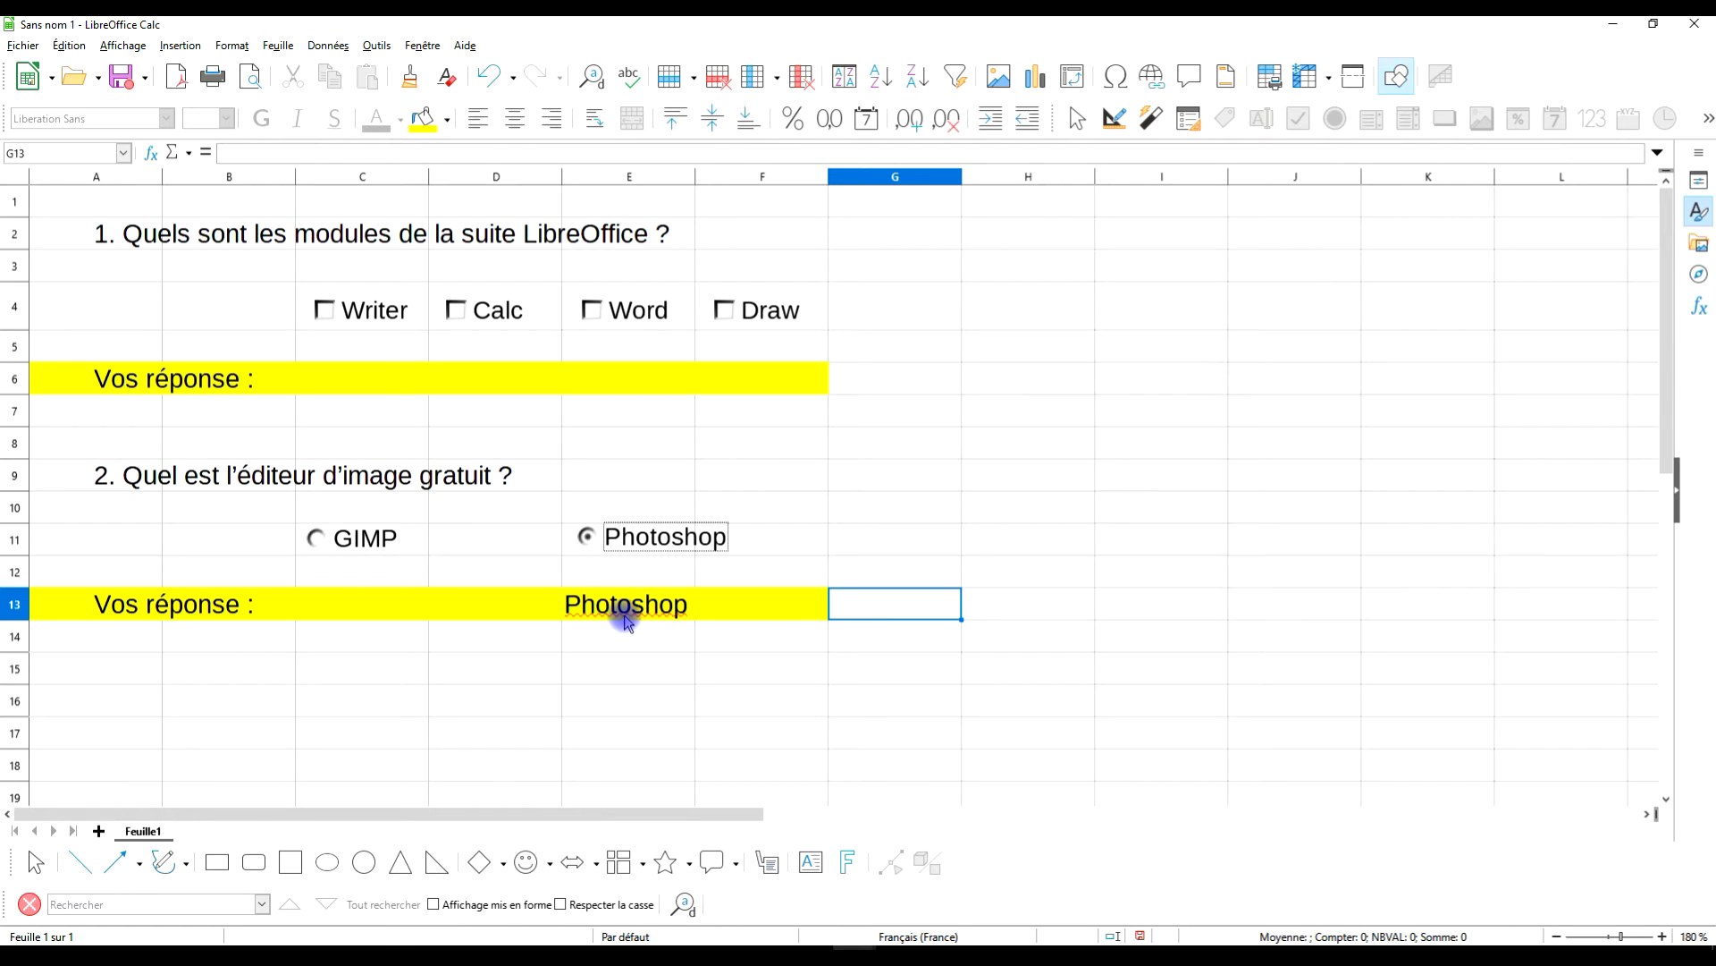
Turn on design mode, set the Photoshop radio button's group name to grp1, and close its properties.
left_click(1113, 118)
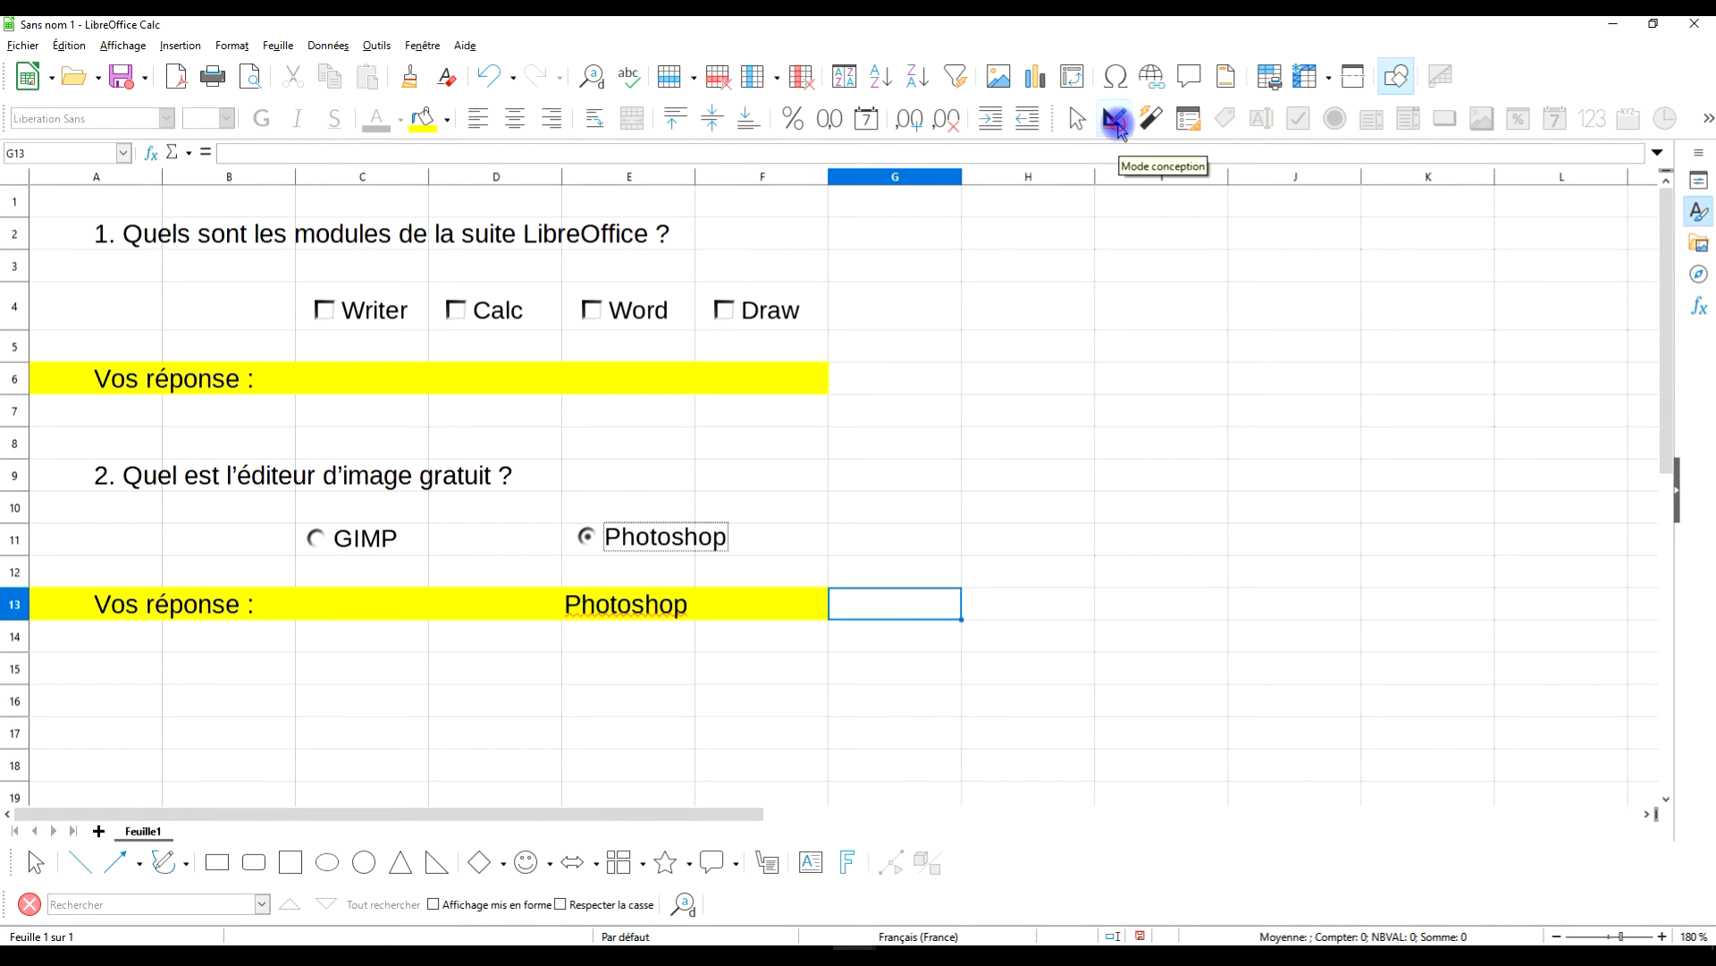
right_click(657, 546)
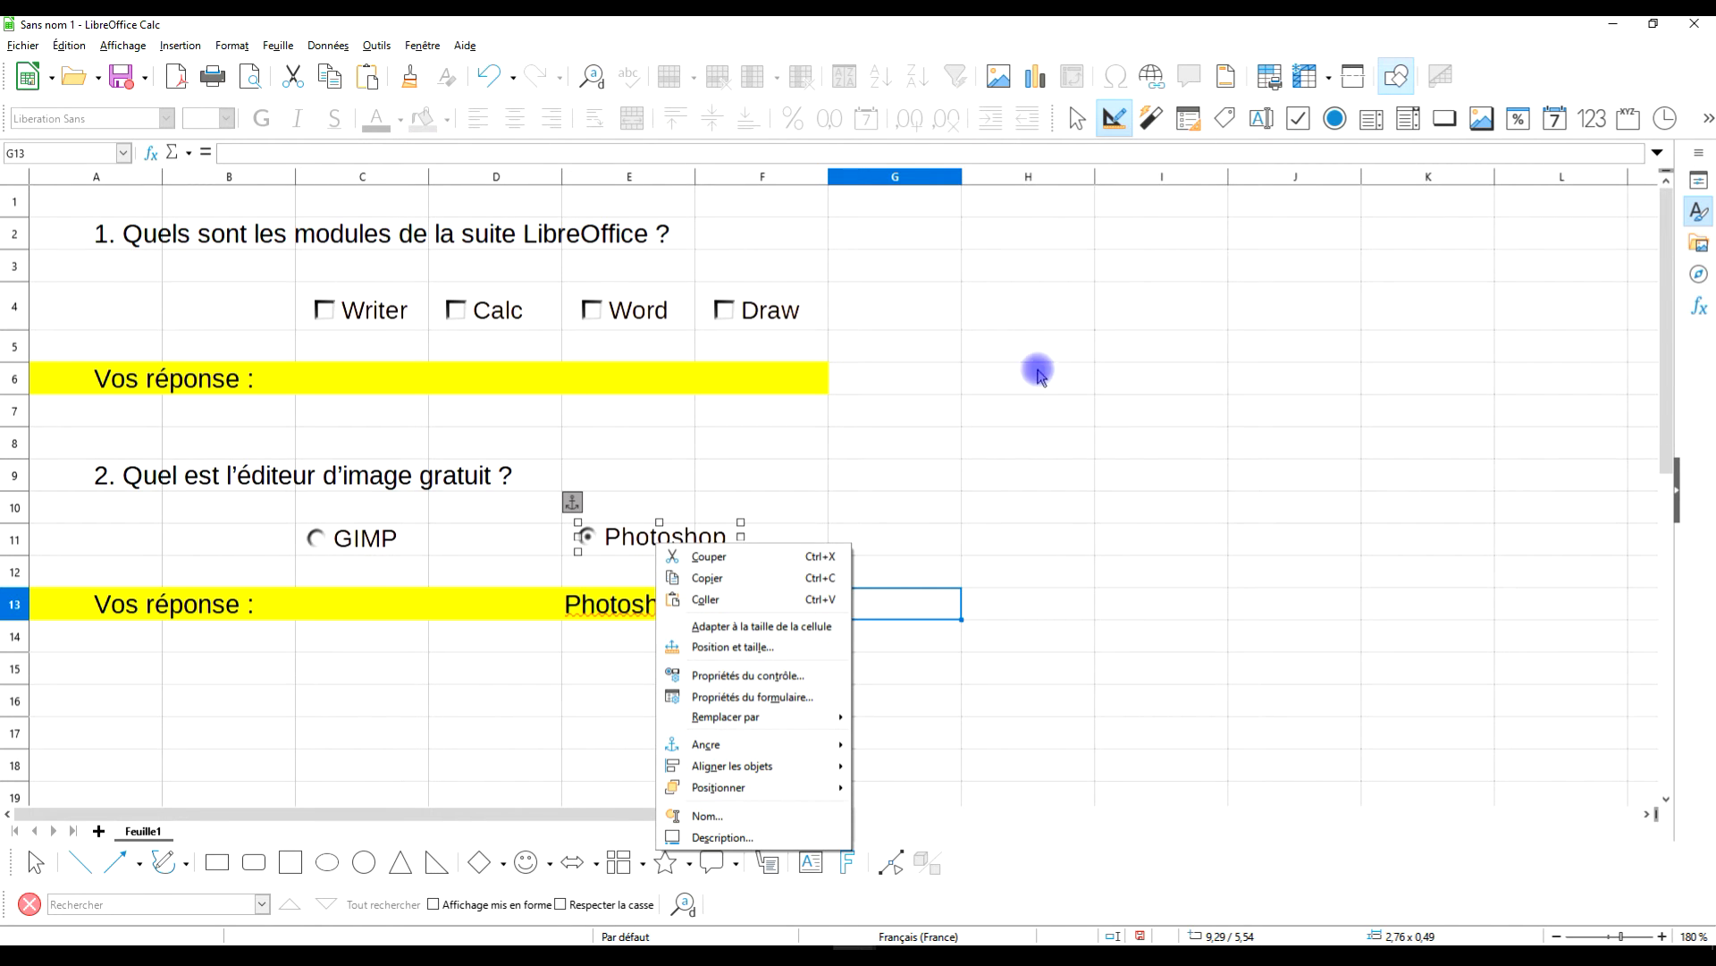
left_click(790, 677)
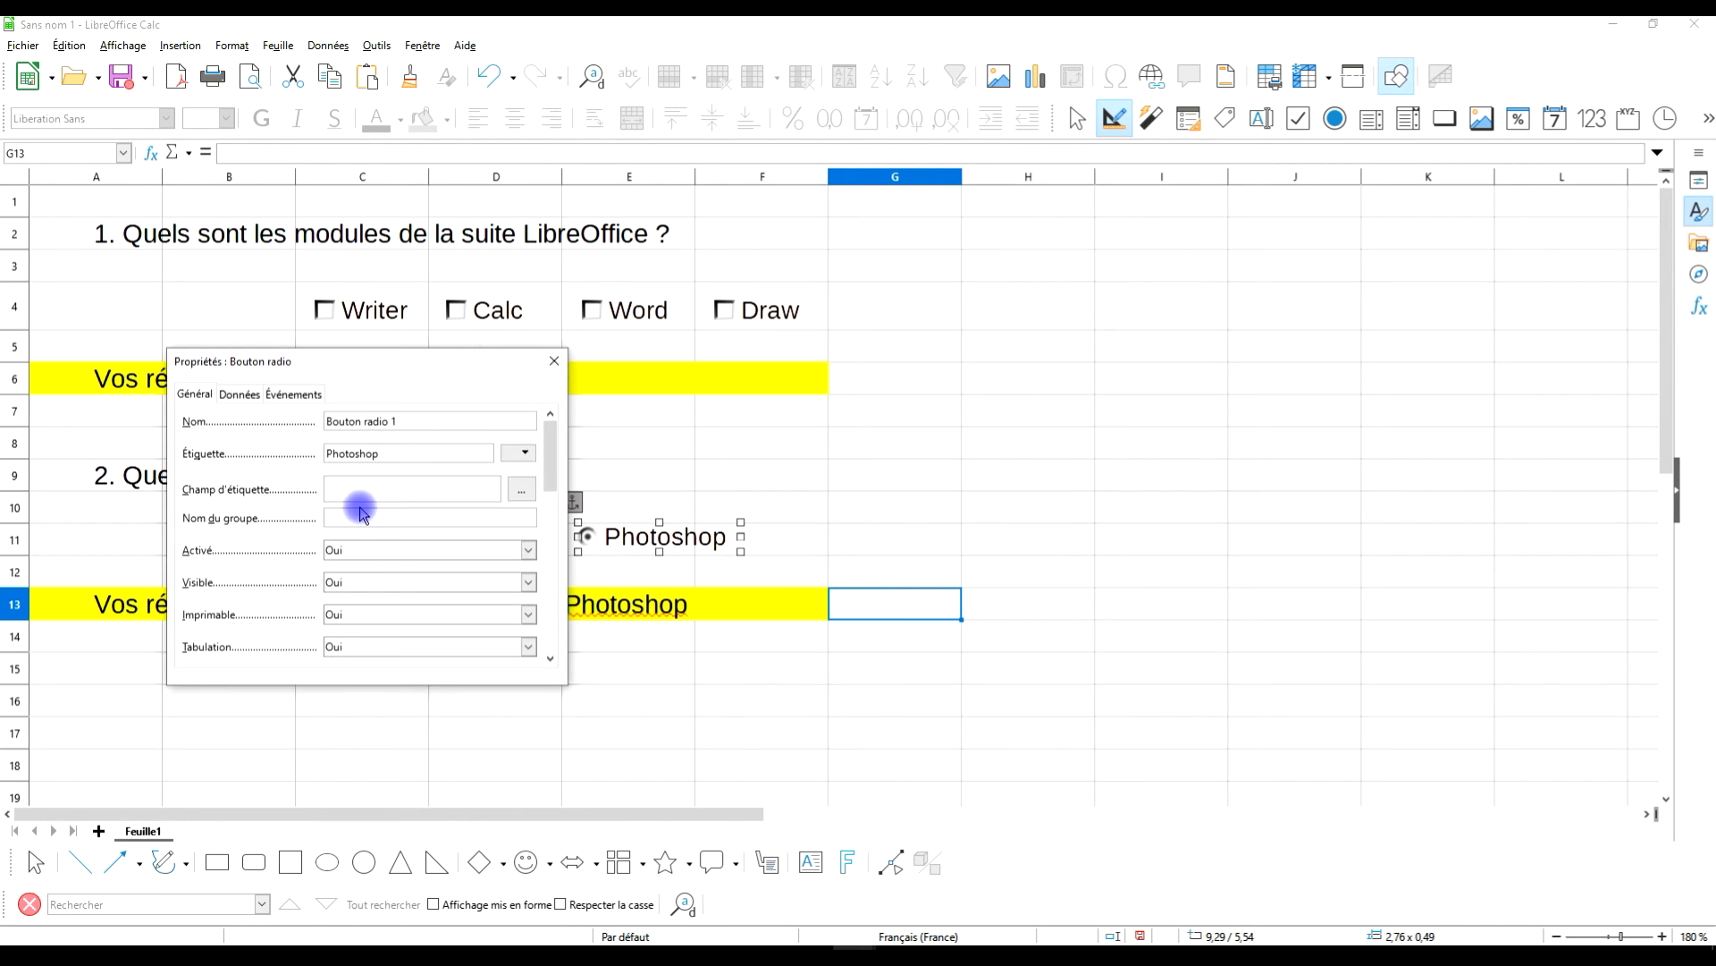
left_click_drag(302, 361, 1016, 304)
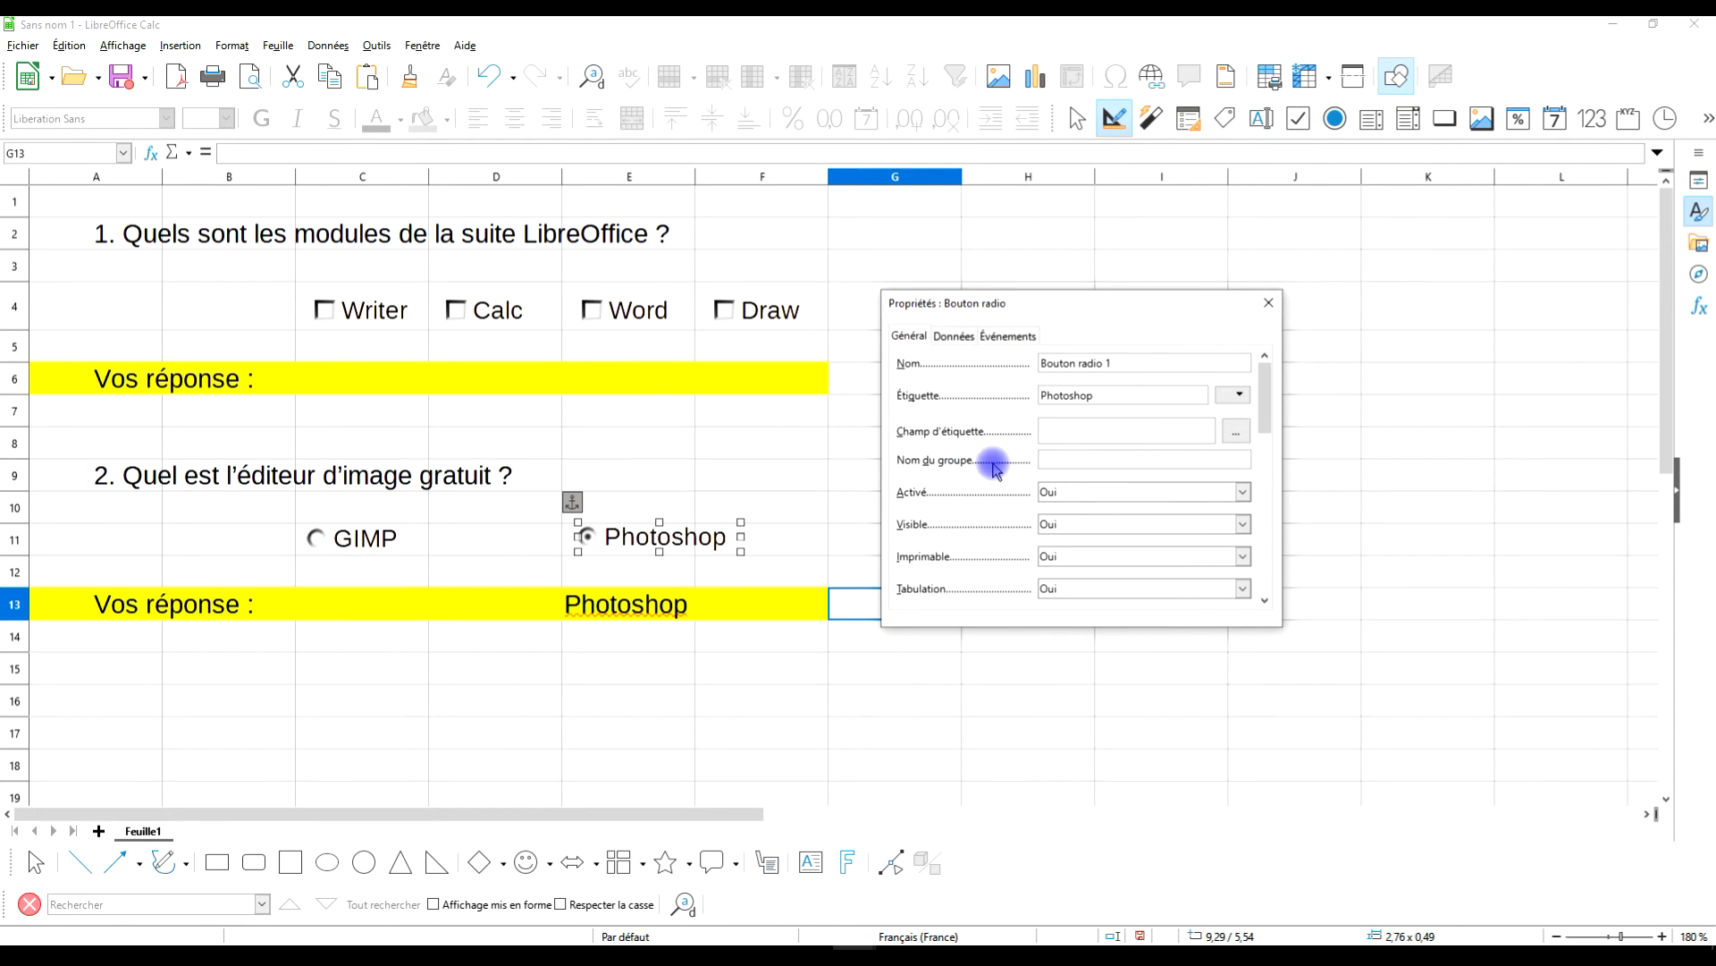
left_click(1055, 459)
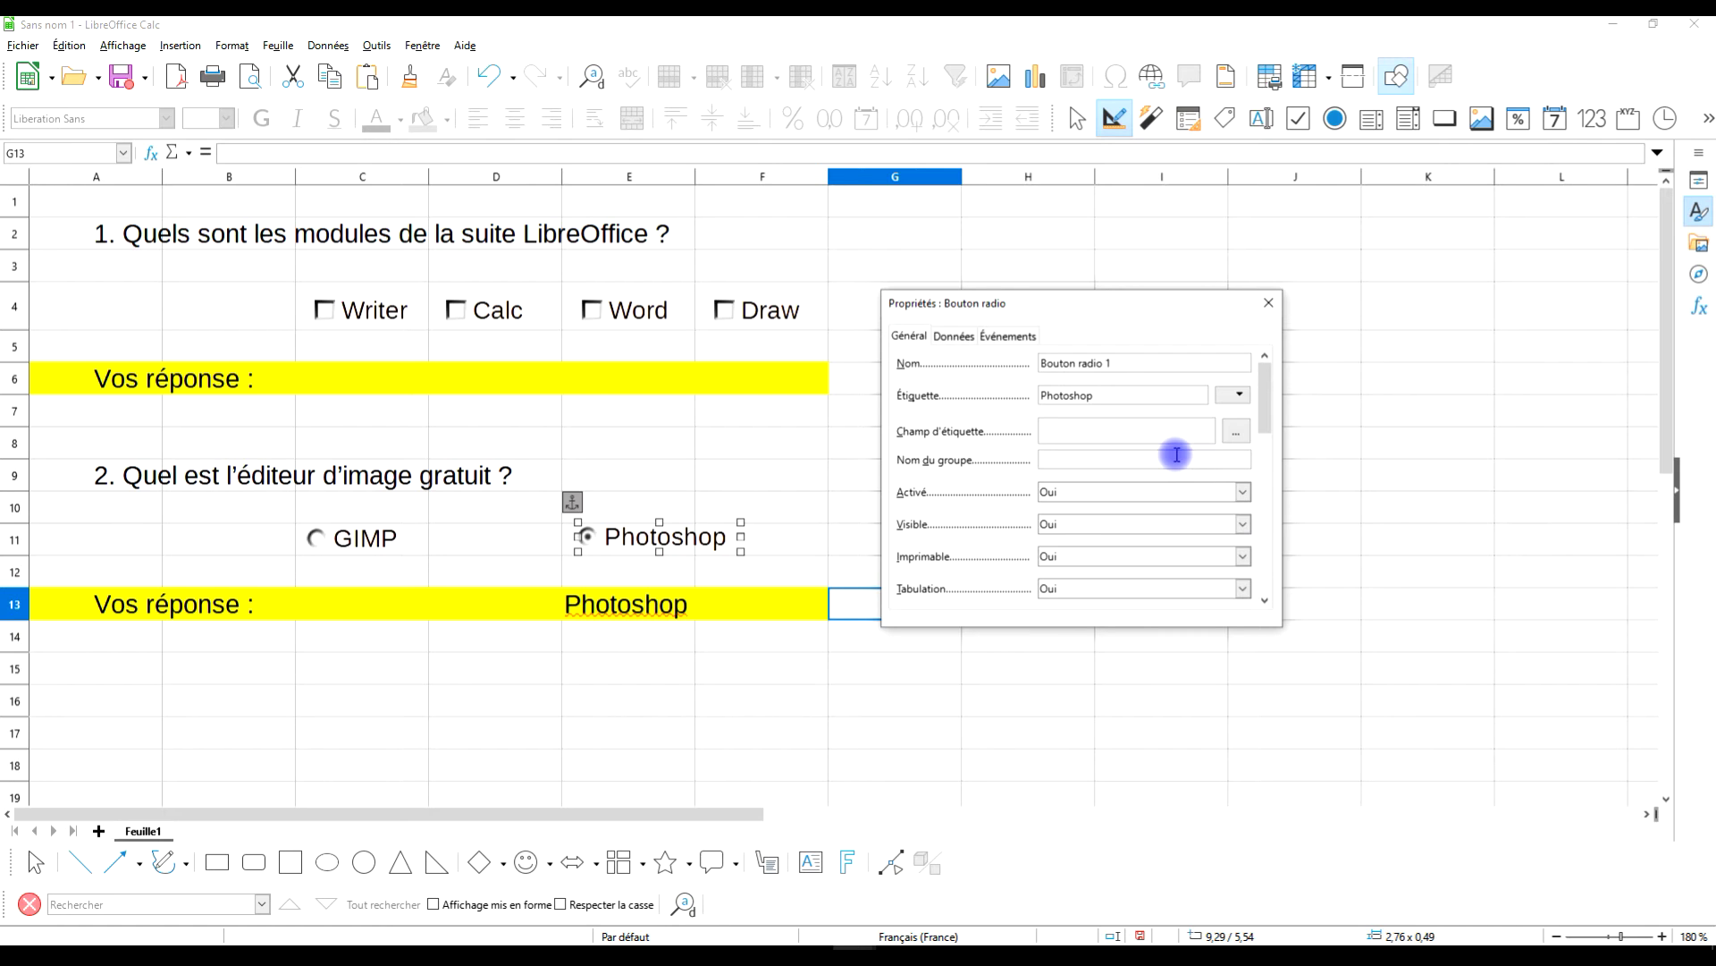
type("g")
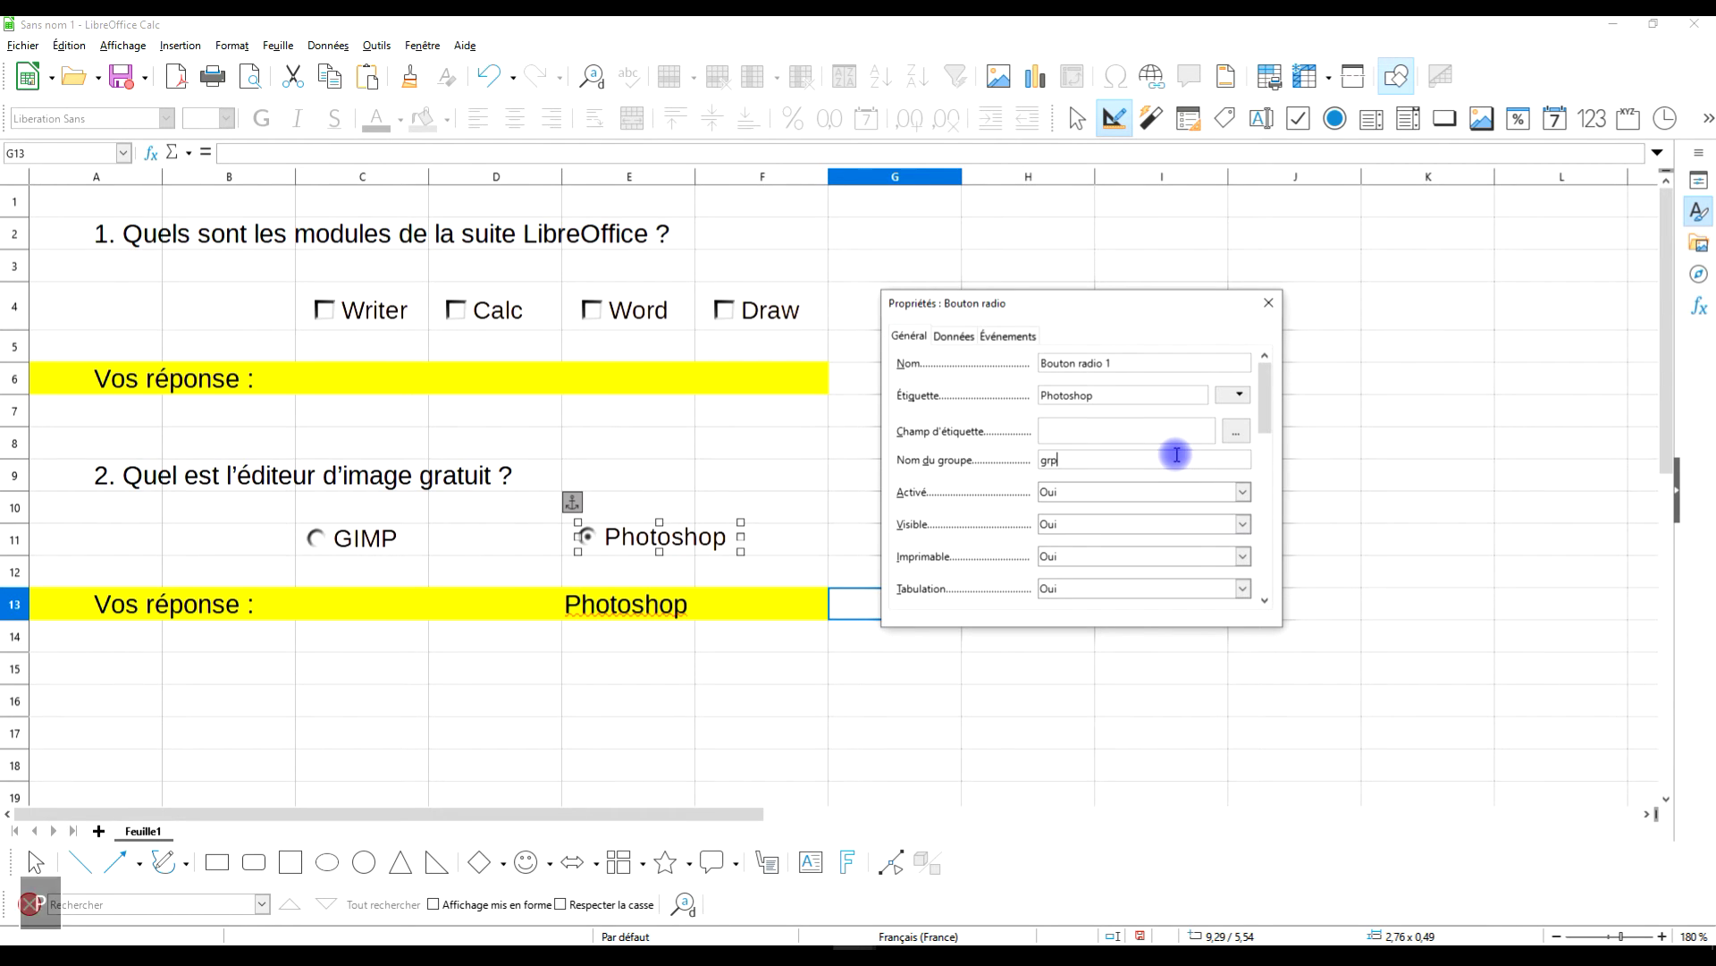
type("rp")
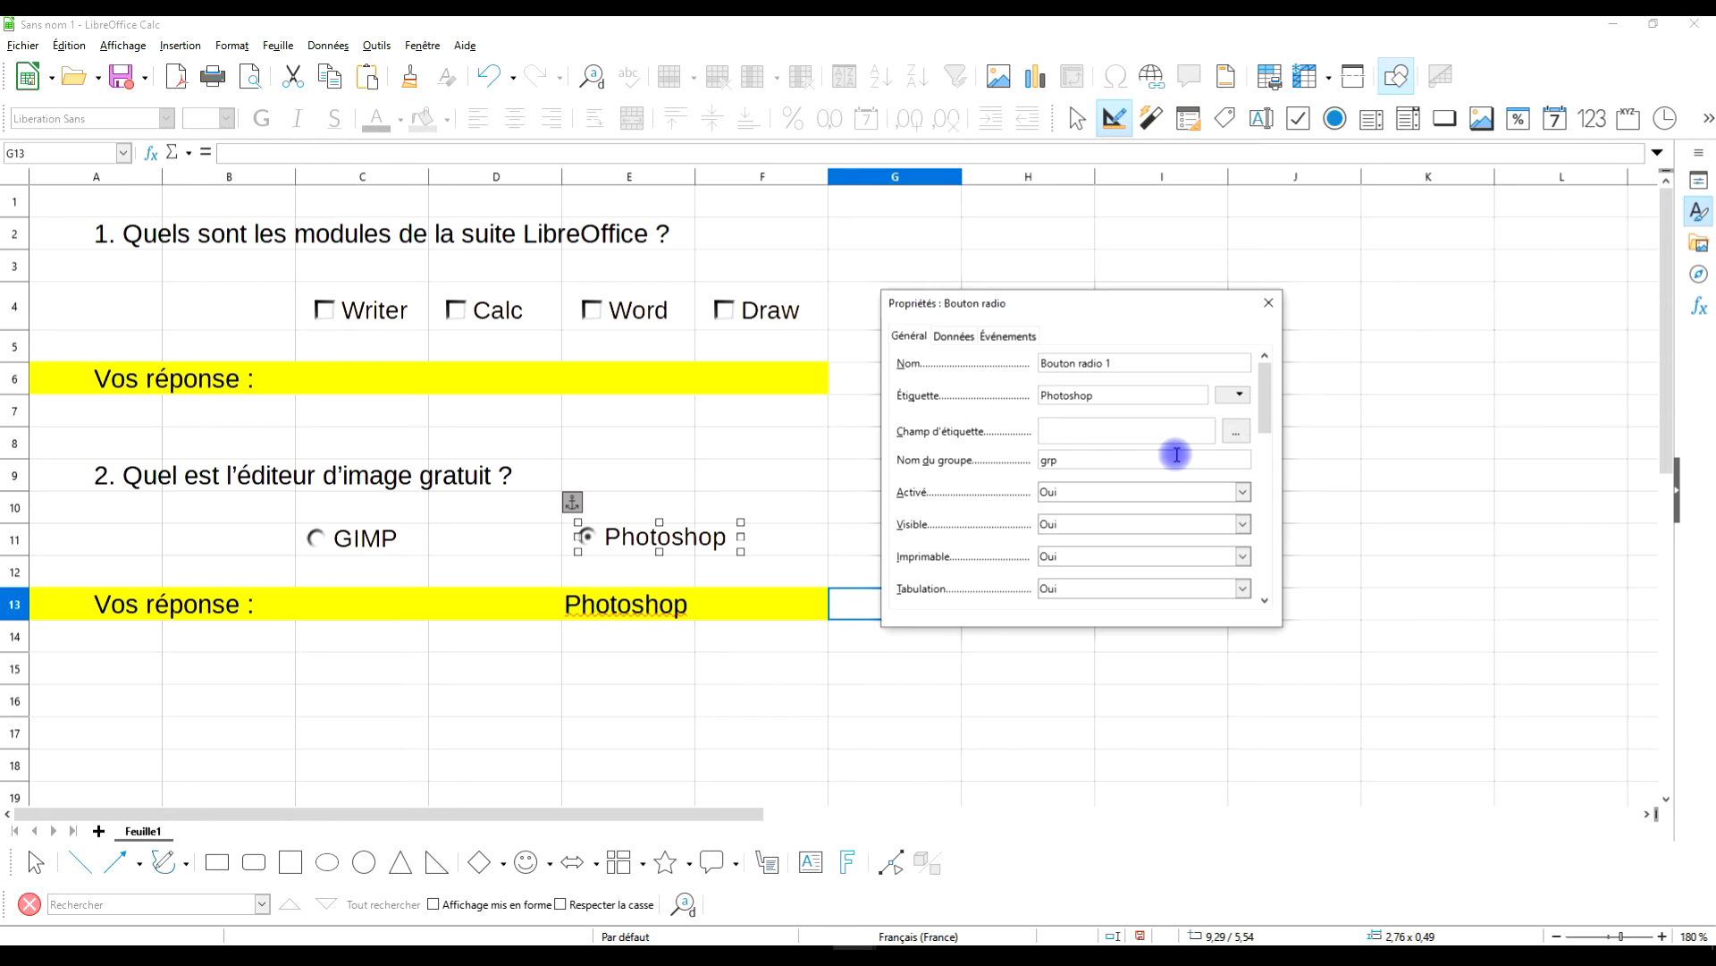
type("1")
left_click(1269, 303)
left_click(889, 590)
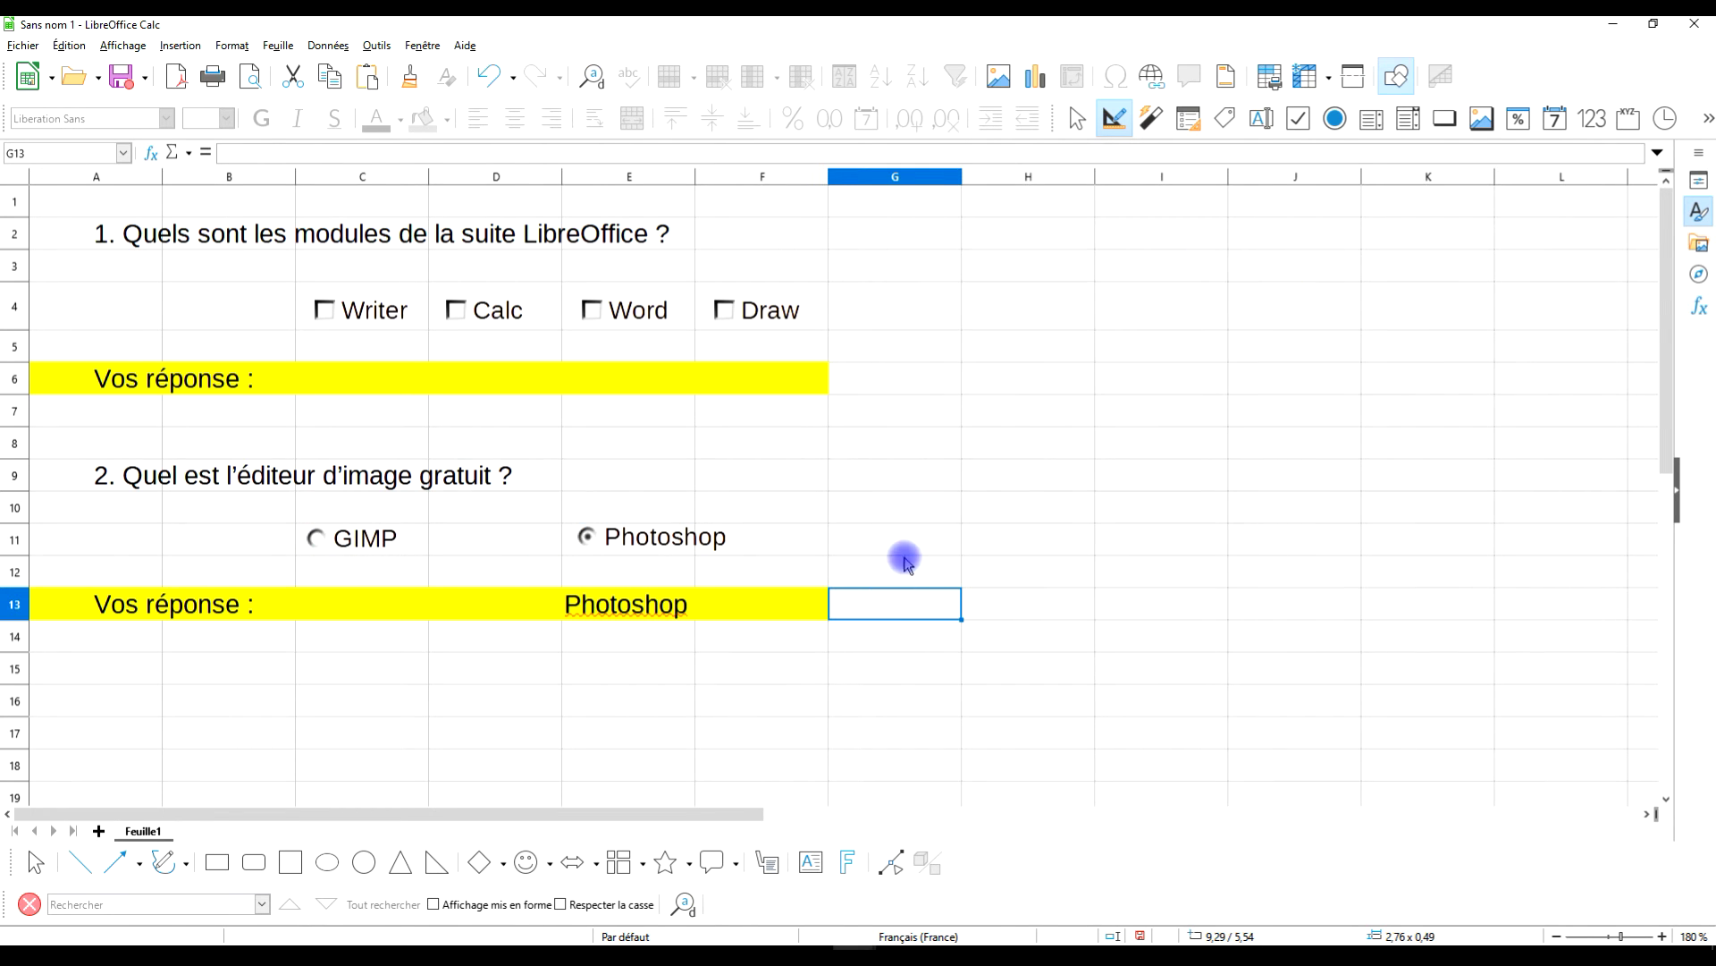
left_click(934, 502)
Turn off design mode and clear the Photoshop answer from cell E13.
left_click(1114, 118)
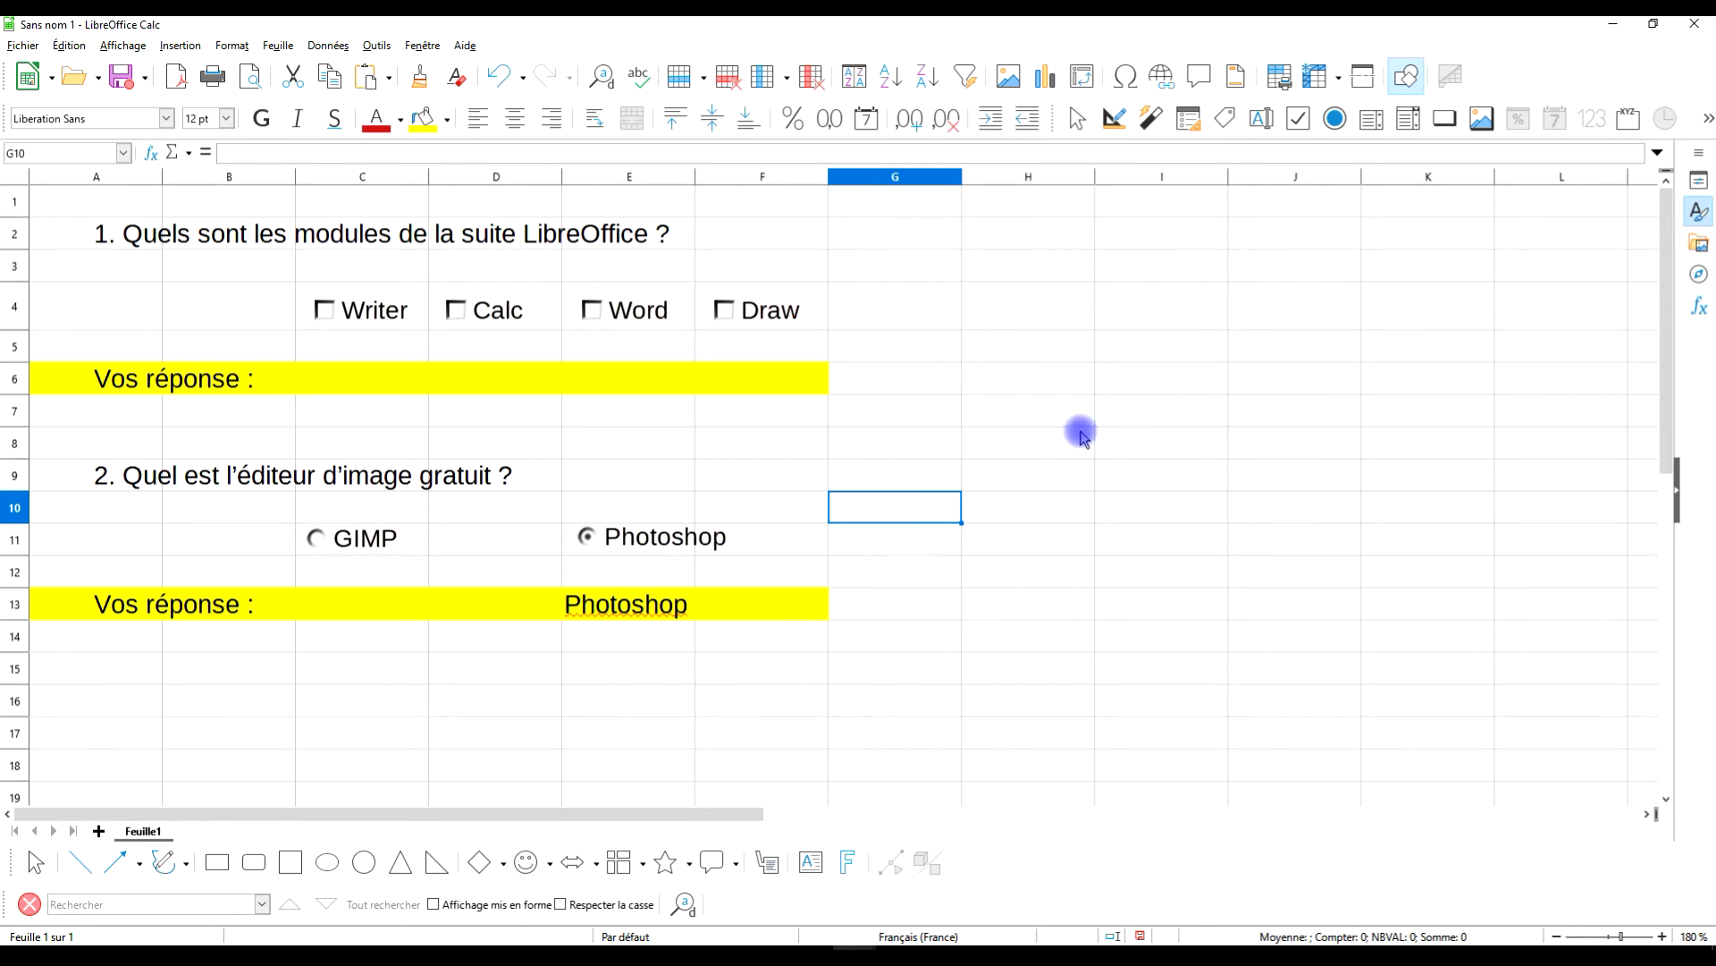
left_click(607, 605)
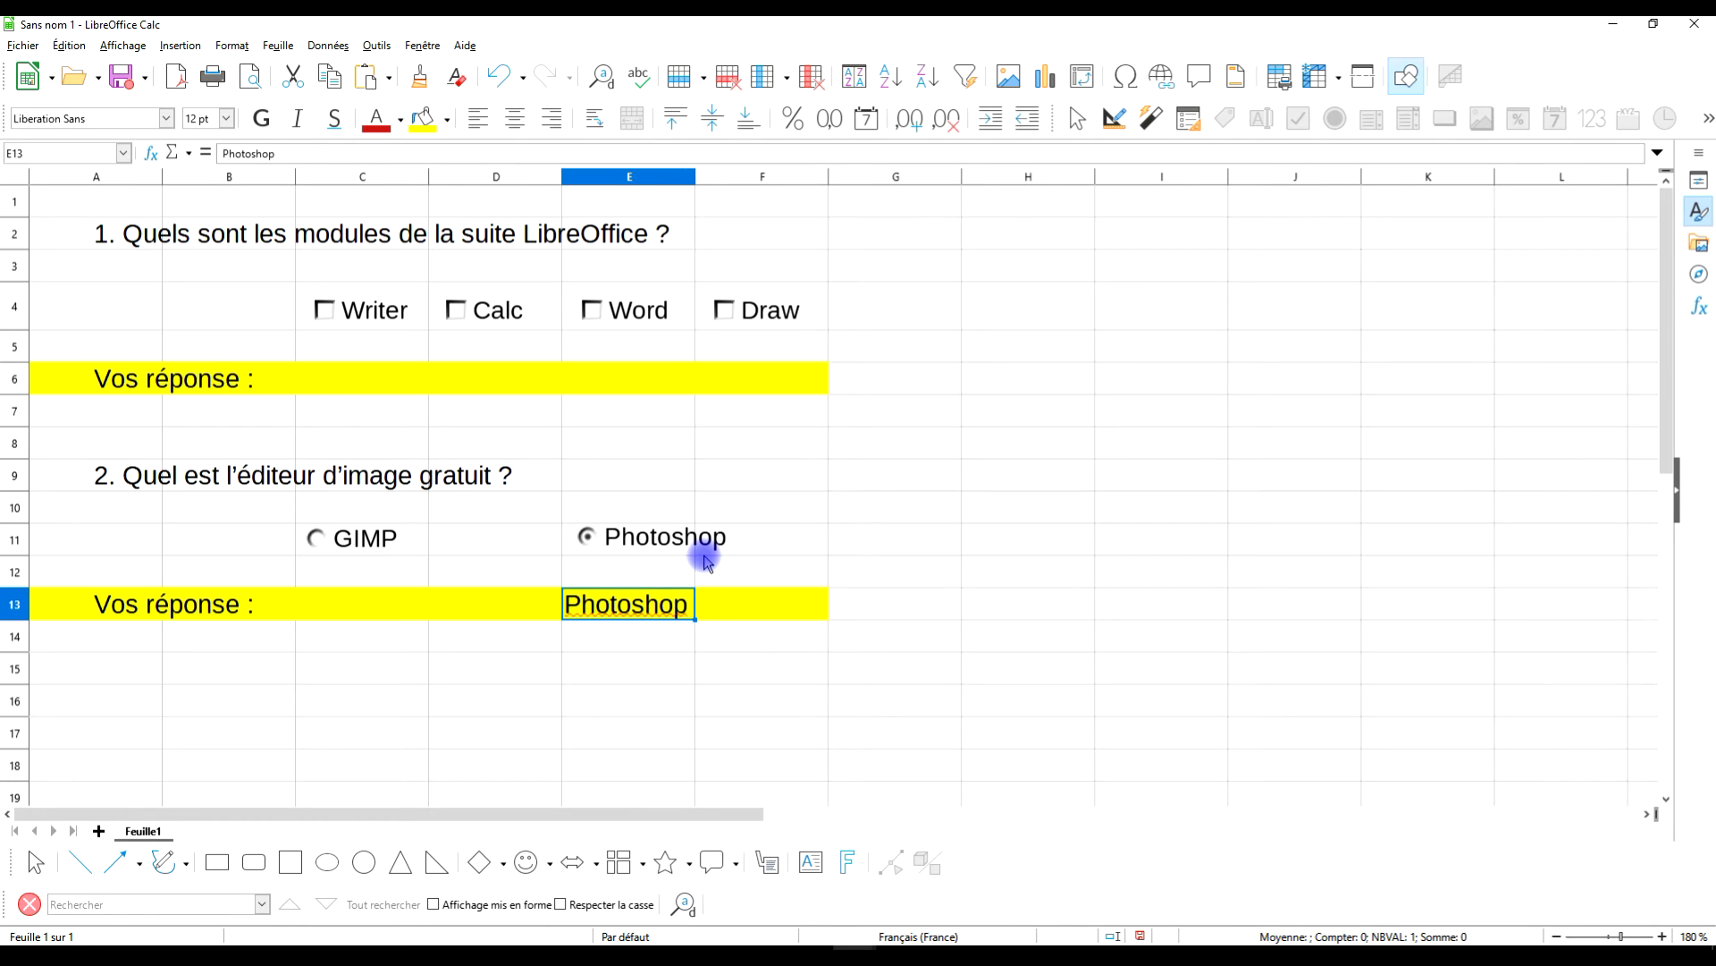
key("Delete")
left_click(925, 512)
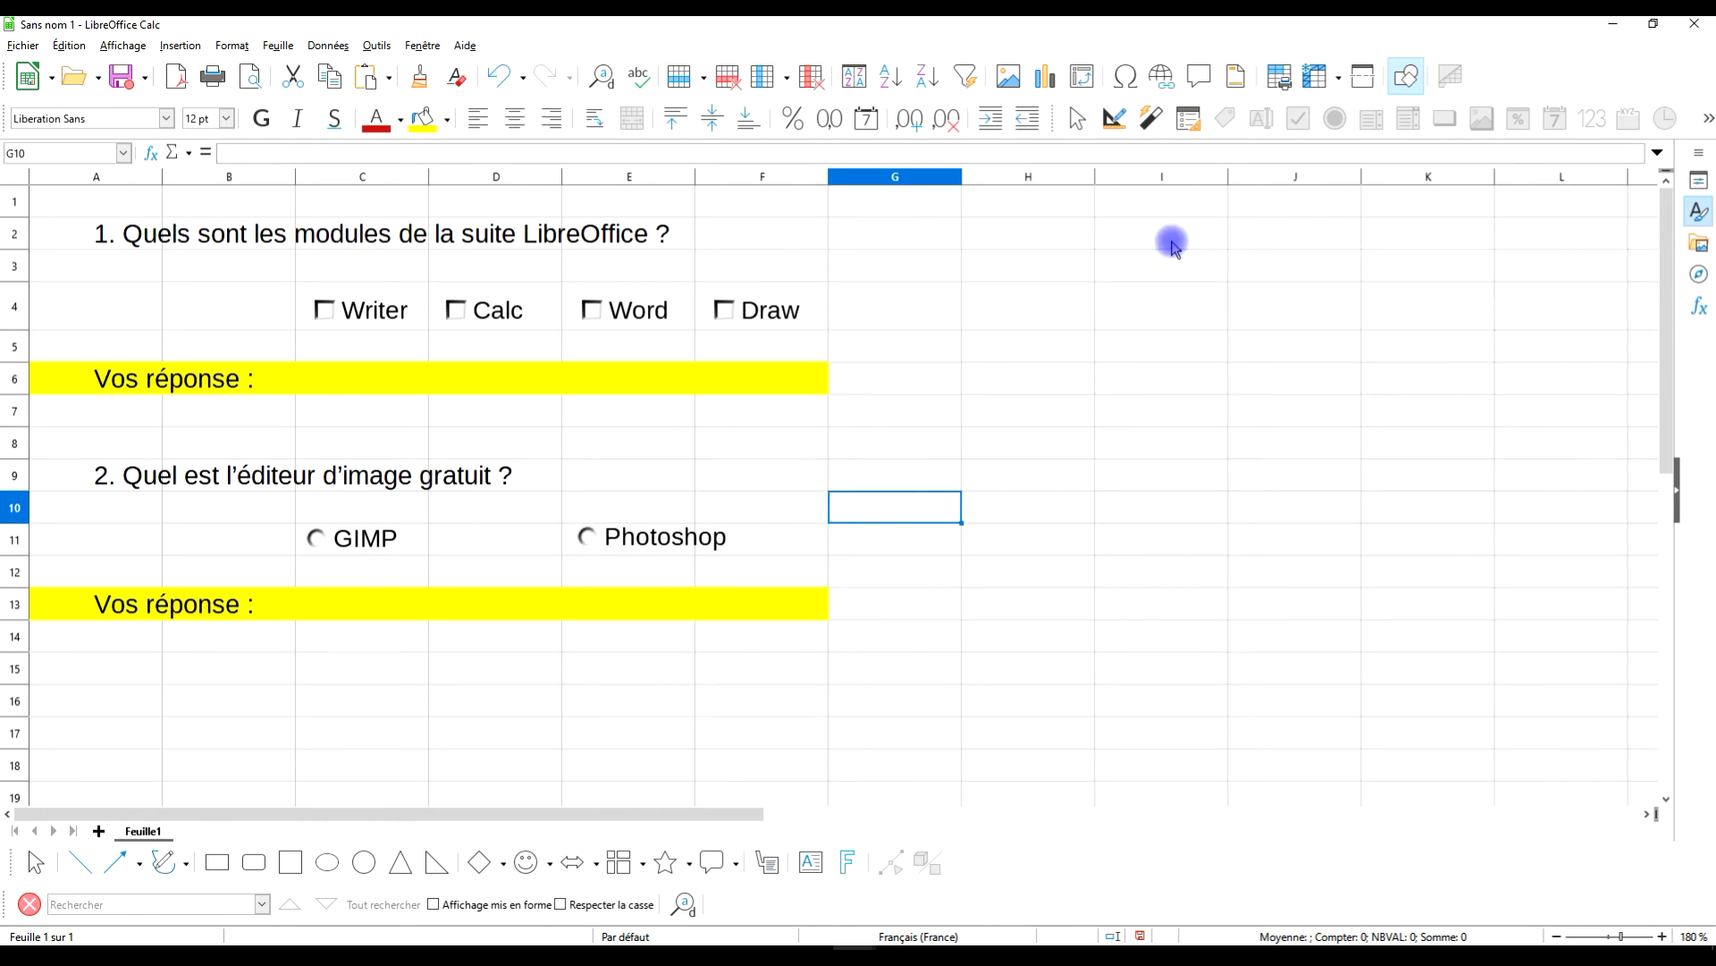
Test choosing both GIMP and Photoshop, and clear the answers in C13:E13.
left_click(607, 540)
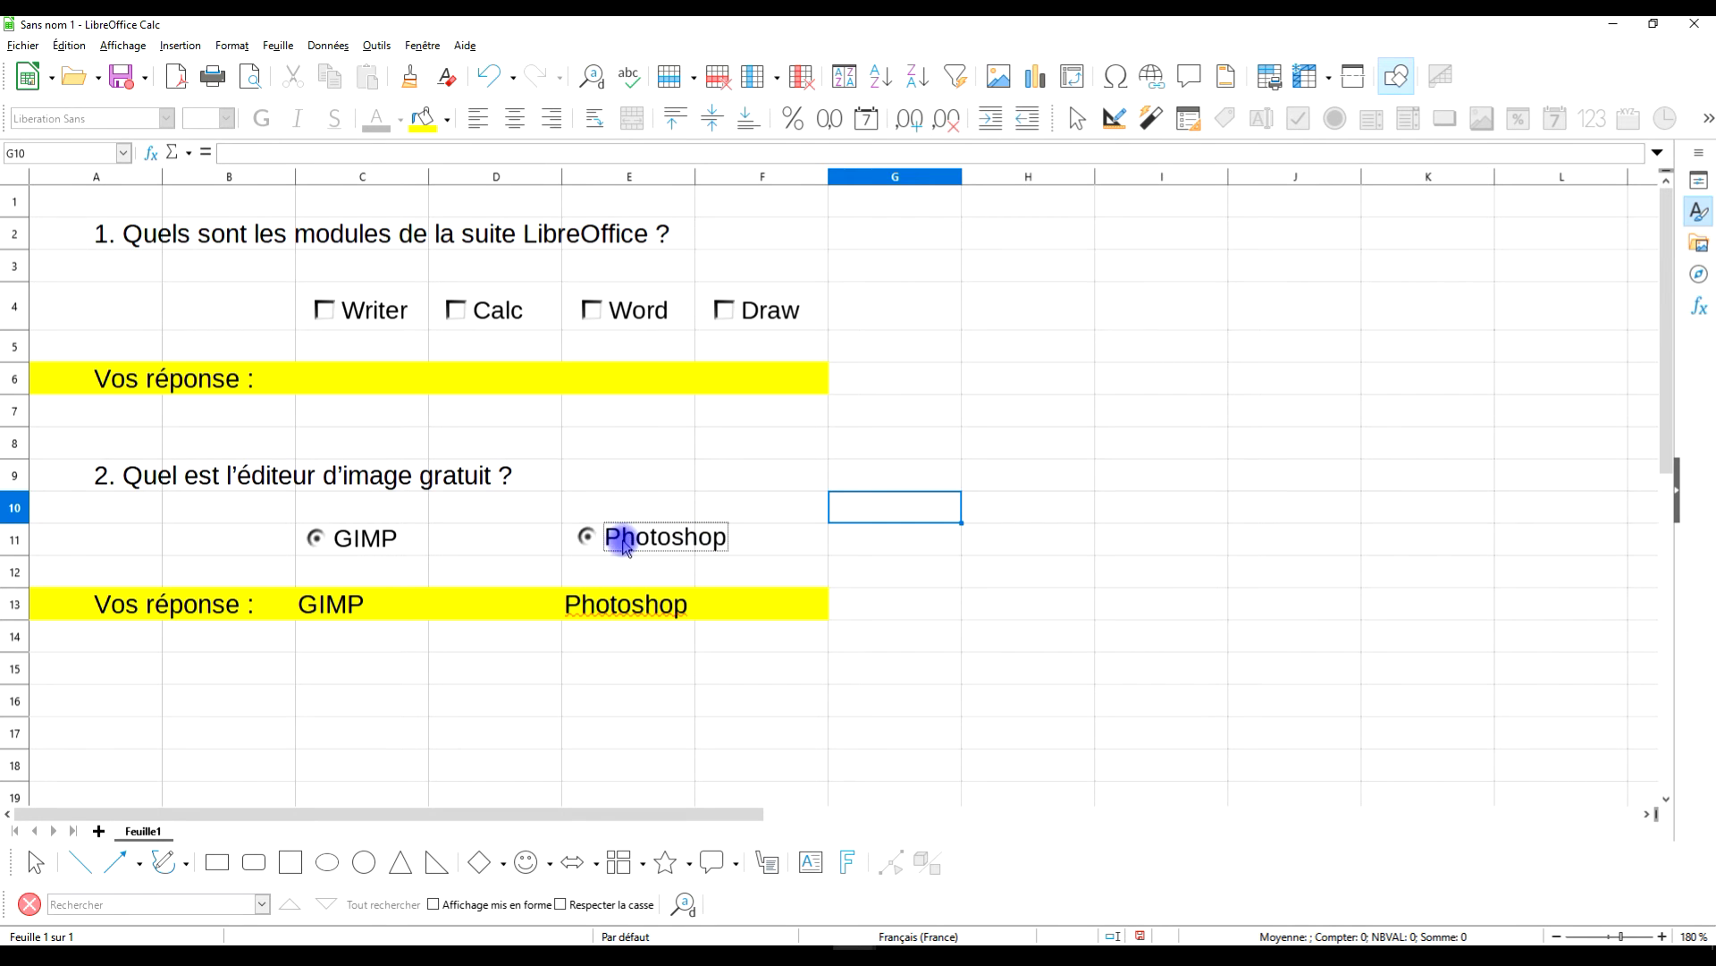
left_click_drag(378, 611, 597, 615)
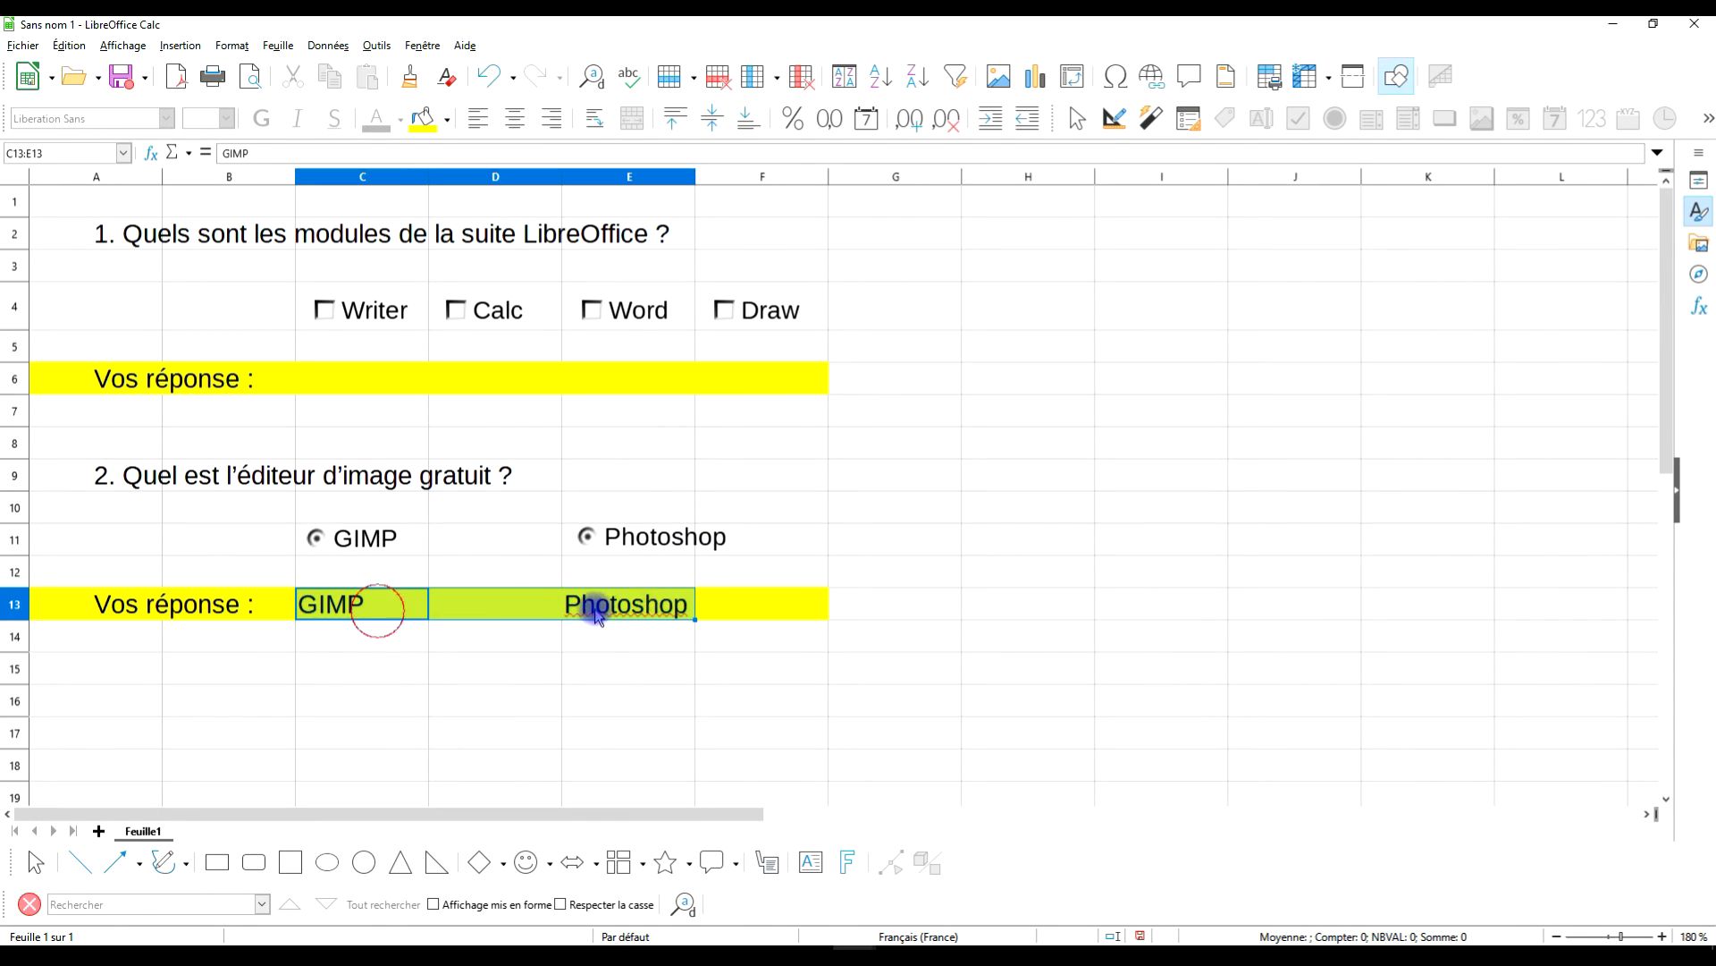
key("Delete")
Return to design mode, confirm grp1 as the group name in the Photoshop radio button's control properties, and close them.
left_click(1112, 120)
left_click(842, 548)
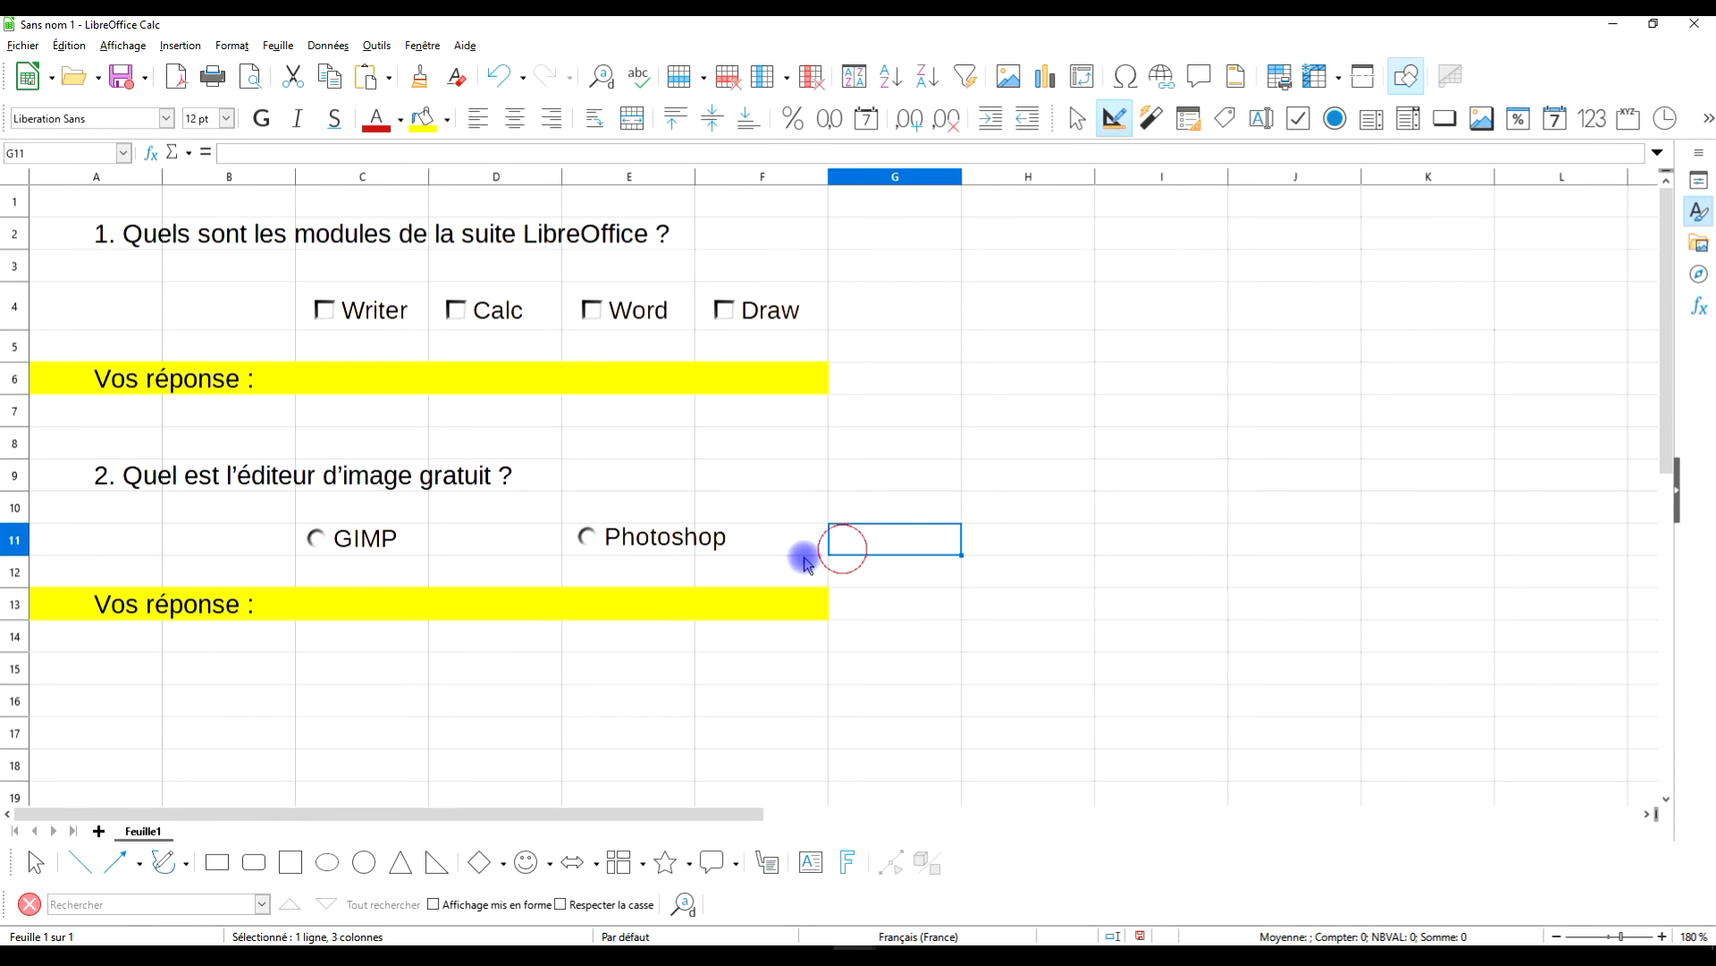
right_click(628, 536)
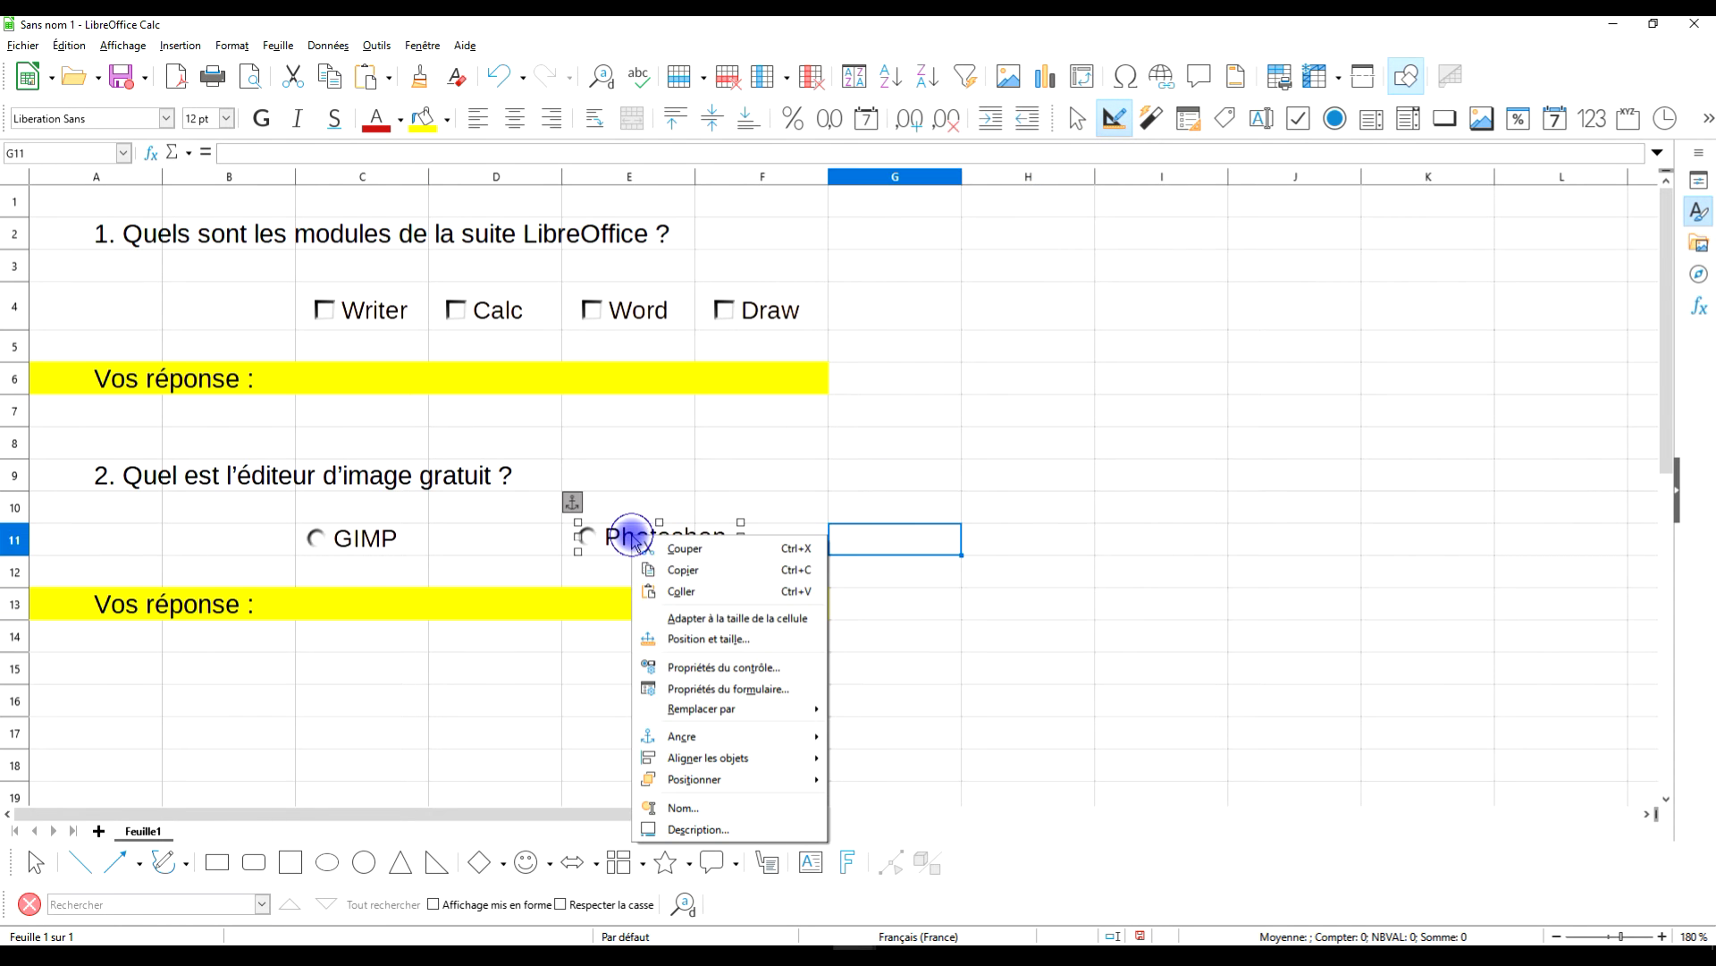
left_click(757, 669)
left_click(349, 517)
type("grp")
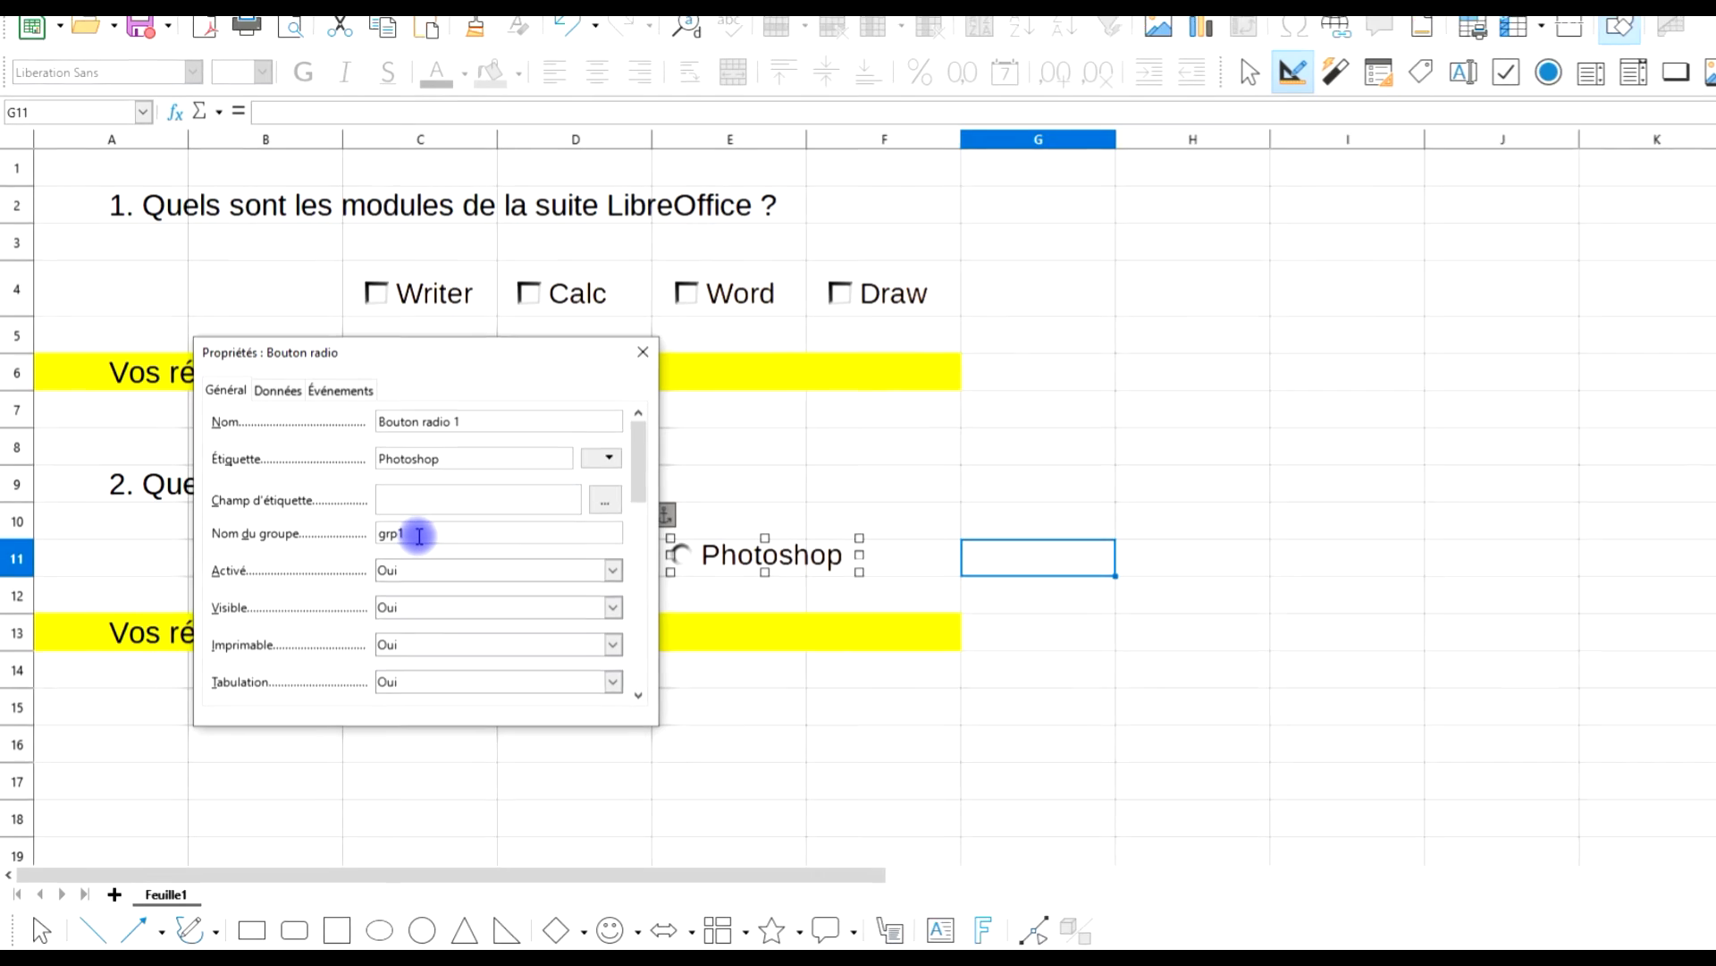
type("1")
double_click(447, 545)
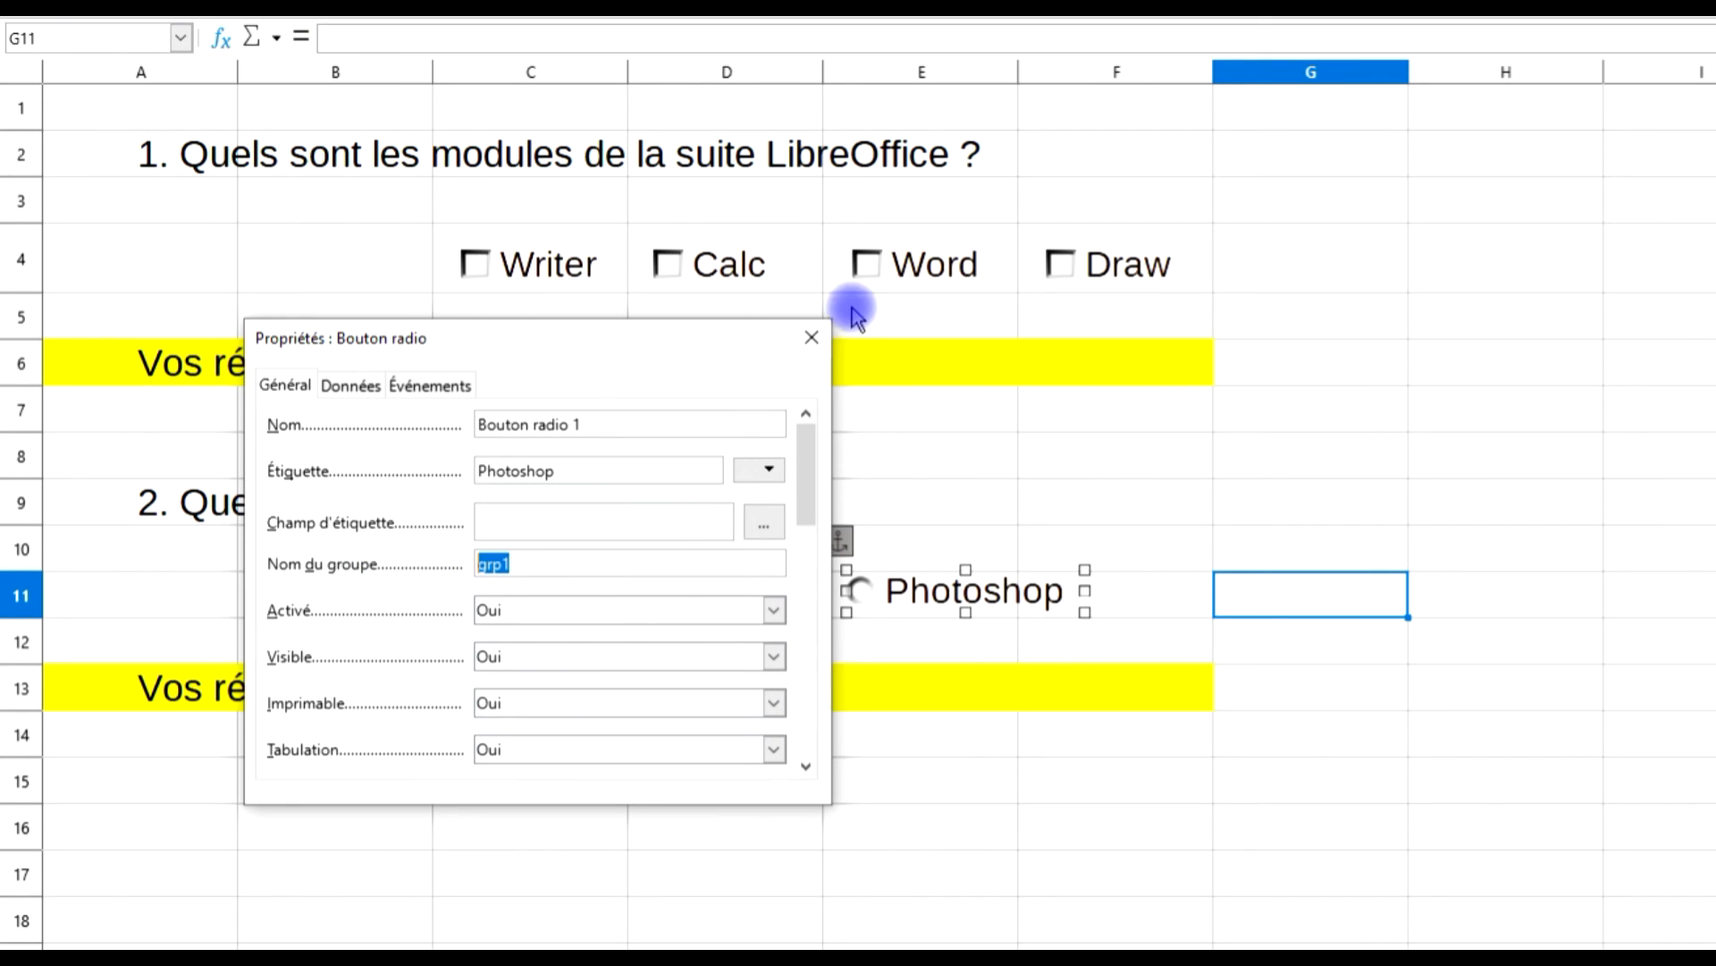
left_click(809, 338)
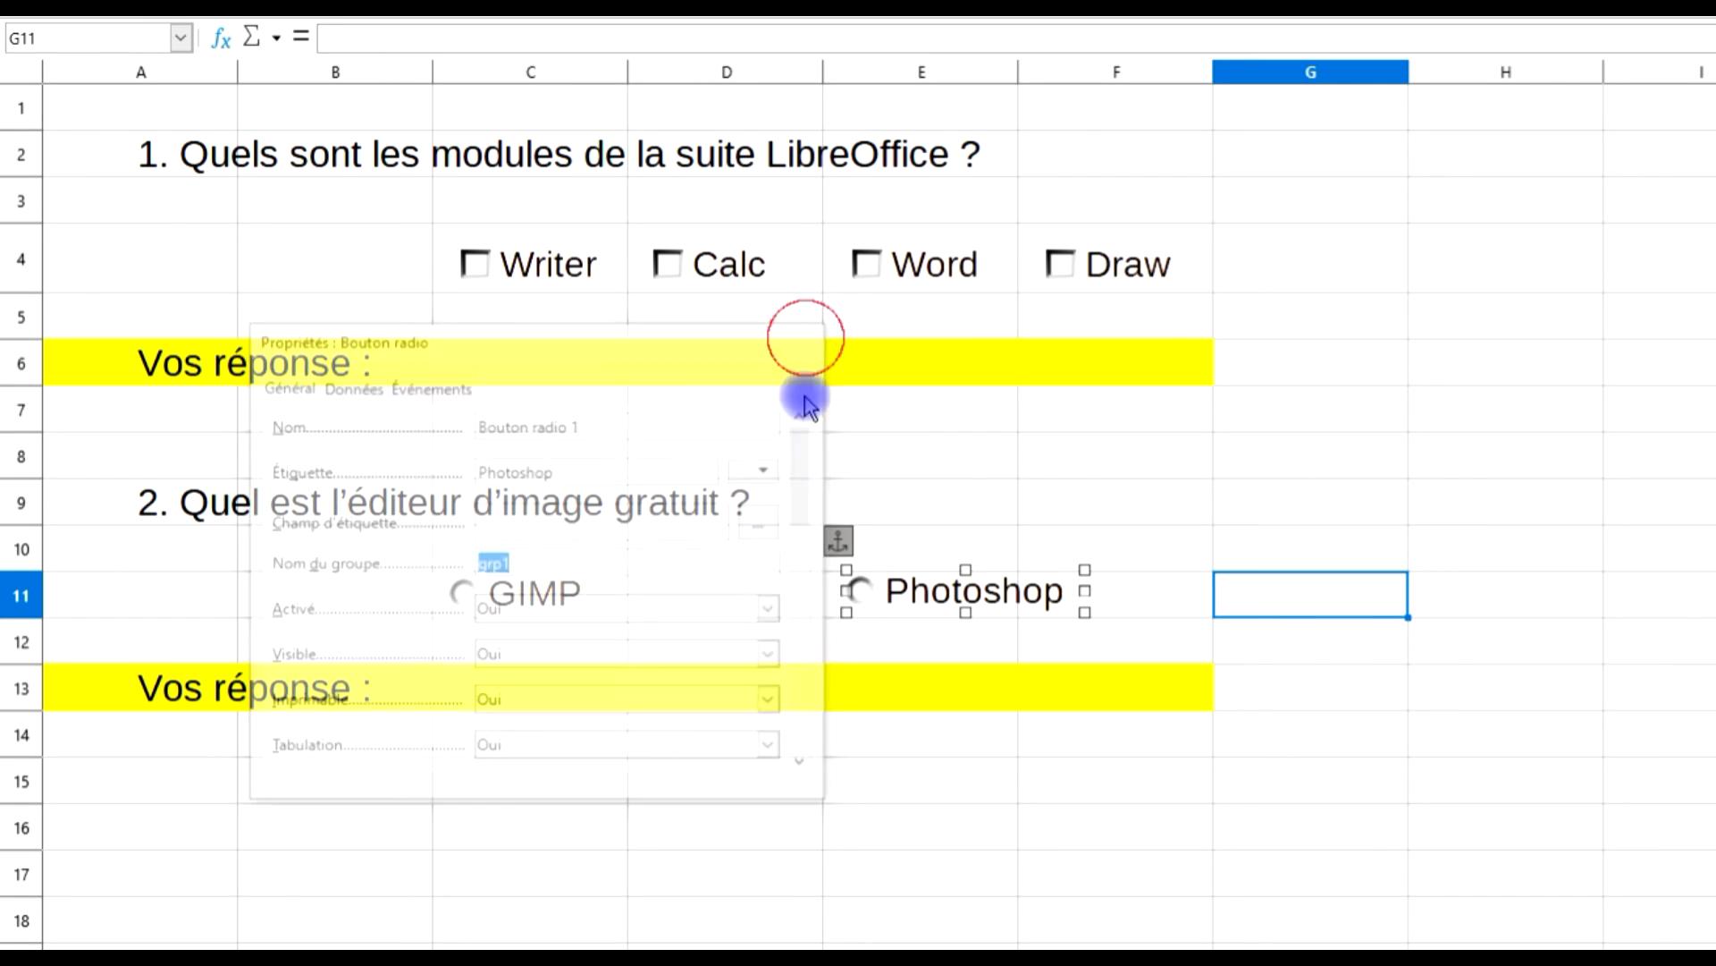
Set the GIMP radio button's group name to grp1, close its properties, and deselect it.
right_click(550, 590)
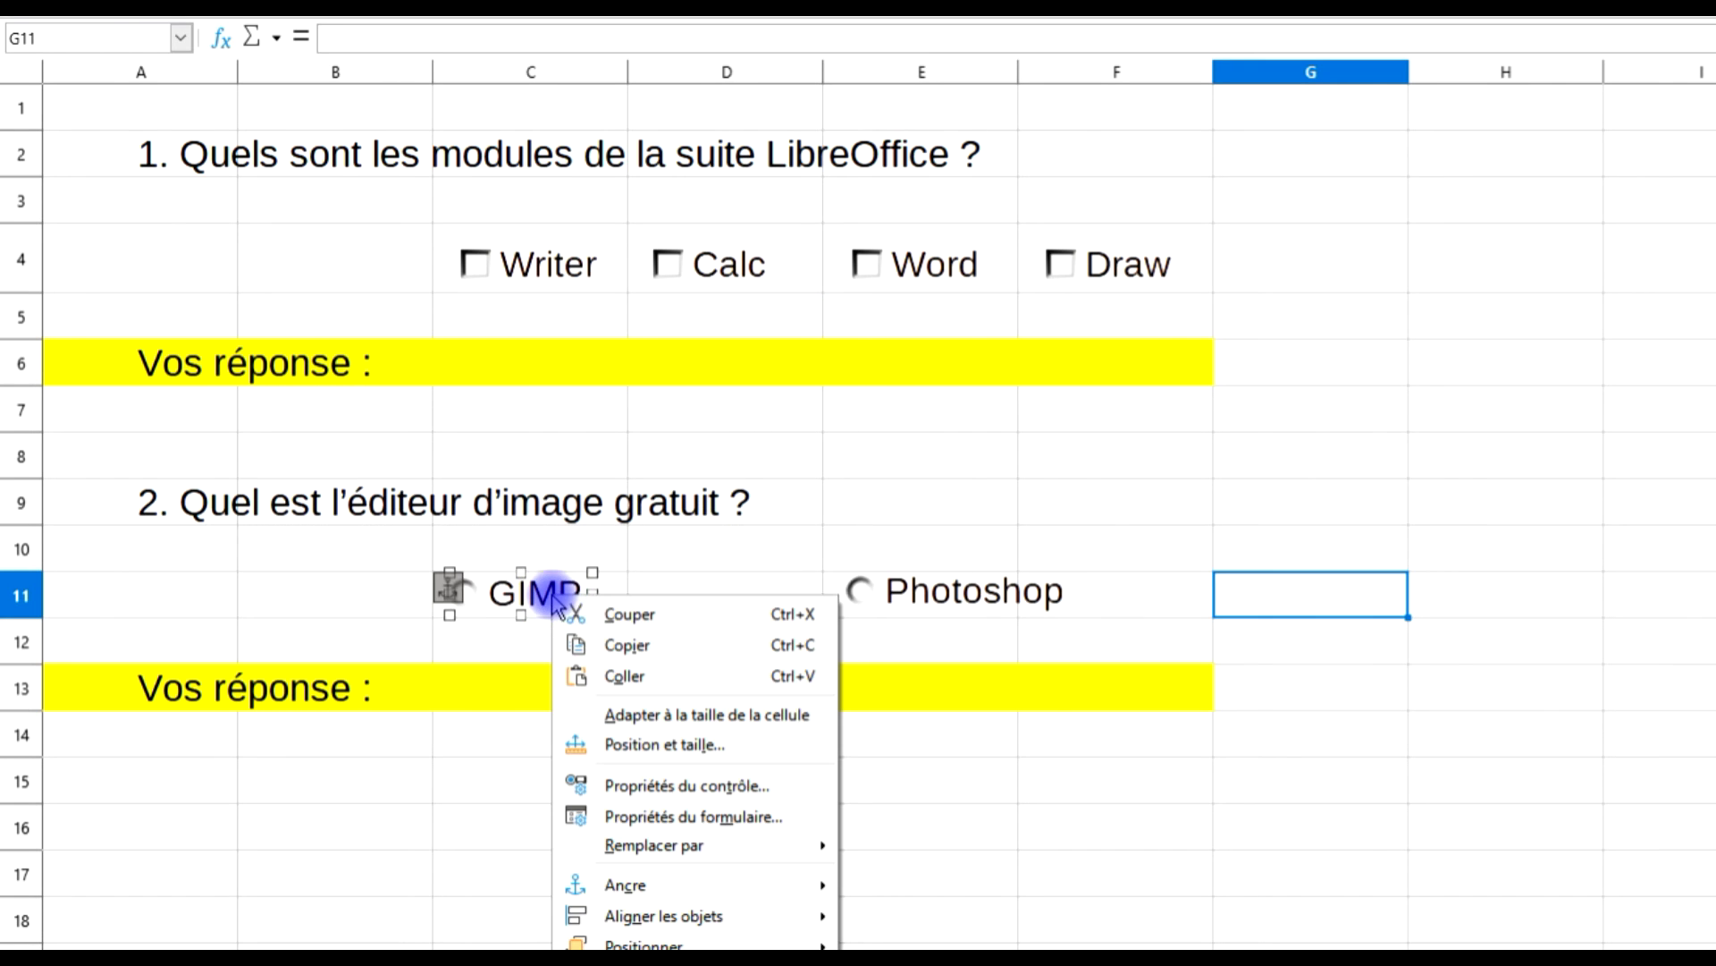
left_click(699, 787)
left_click(511, 564)
type("grp1")
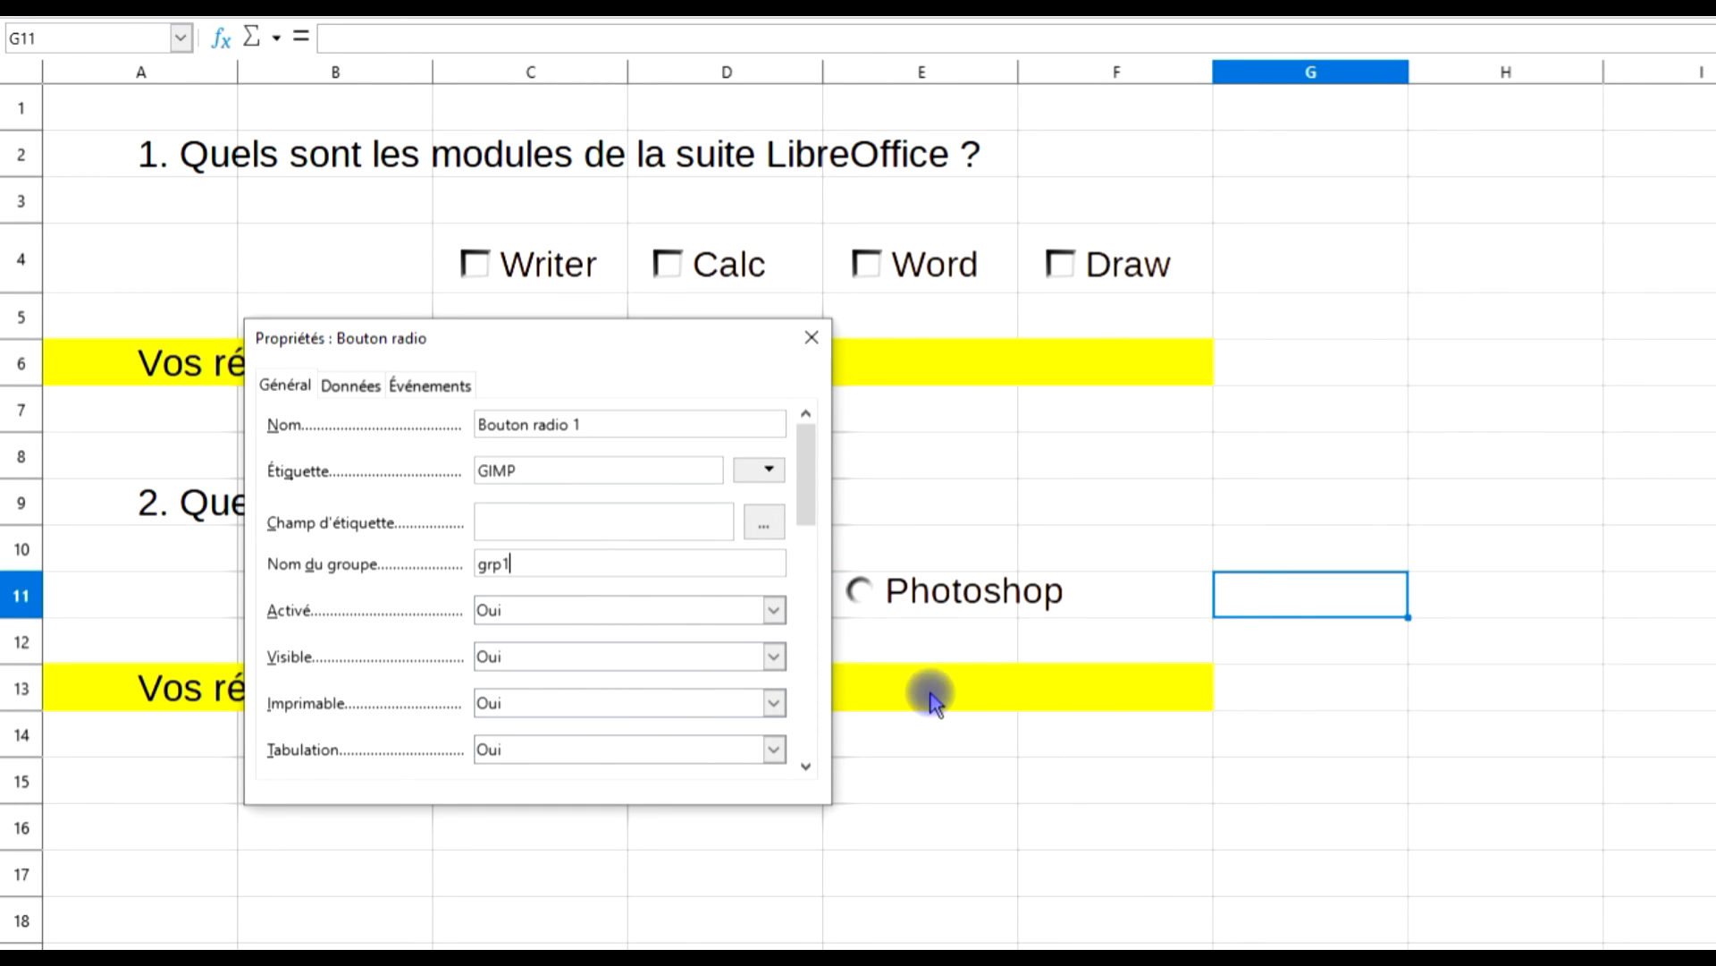
left_click(812, 337)
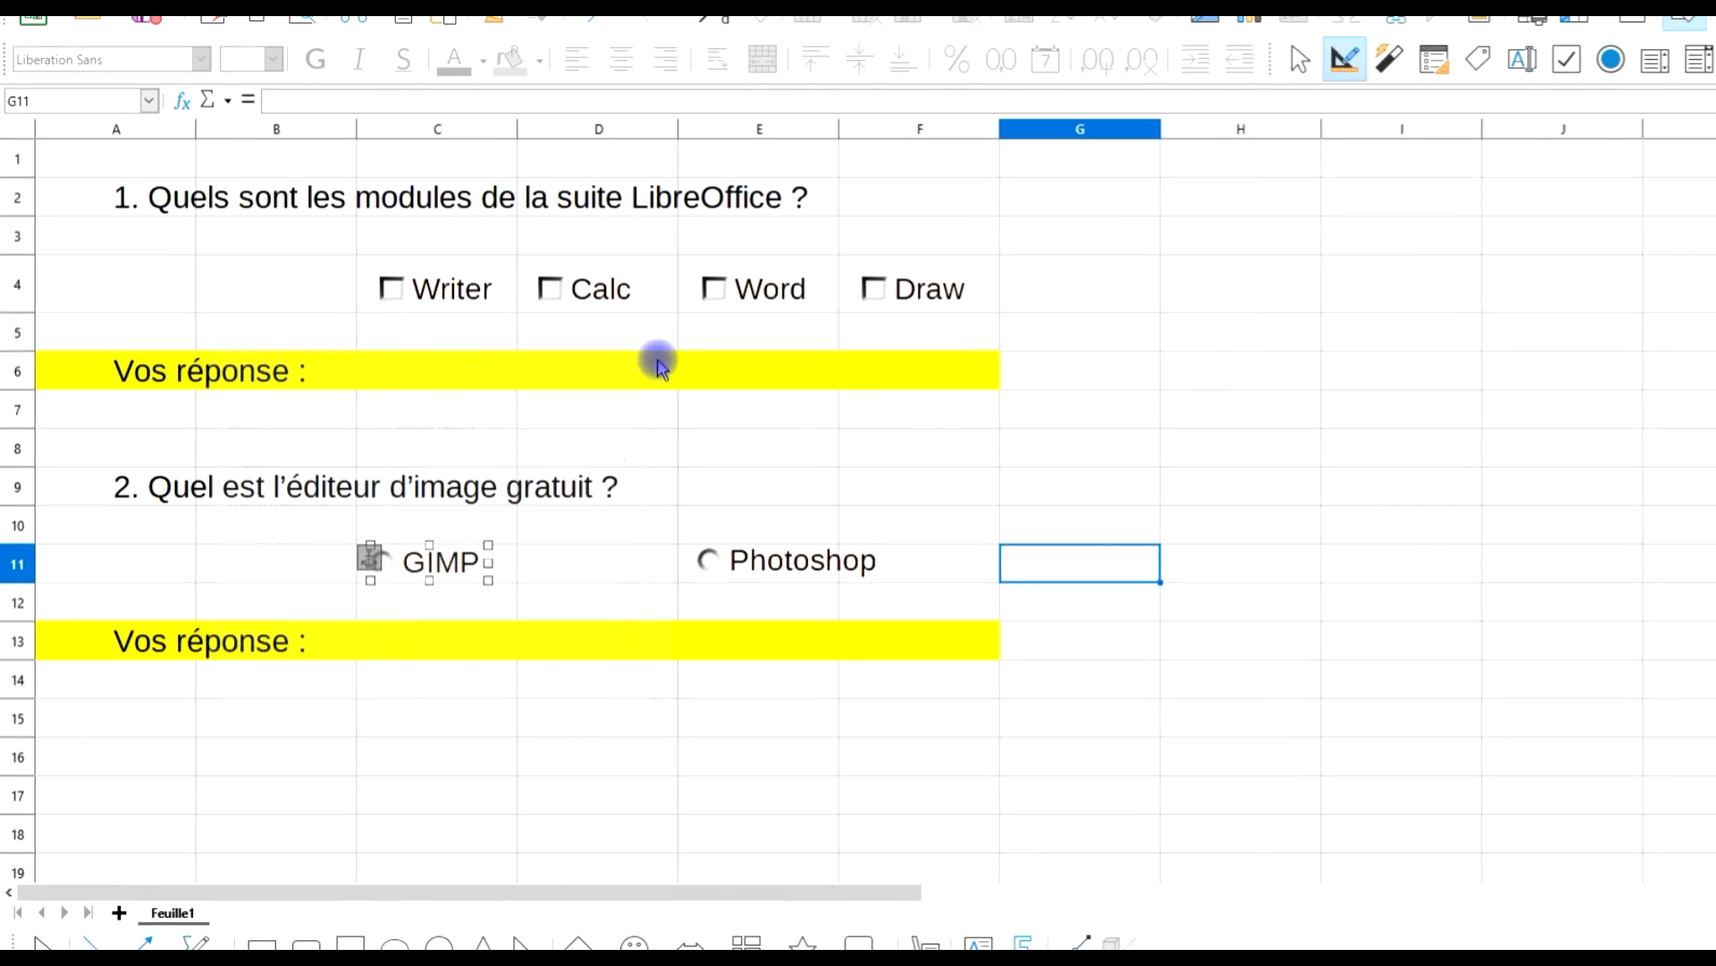
left_click(916, 483)
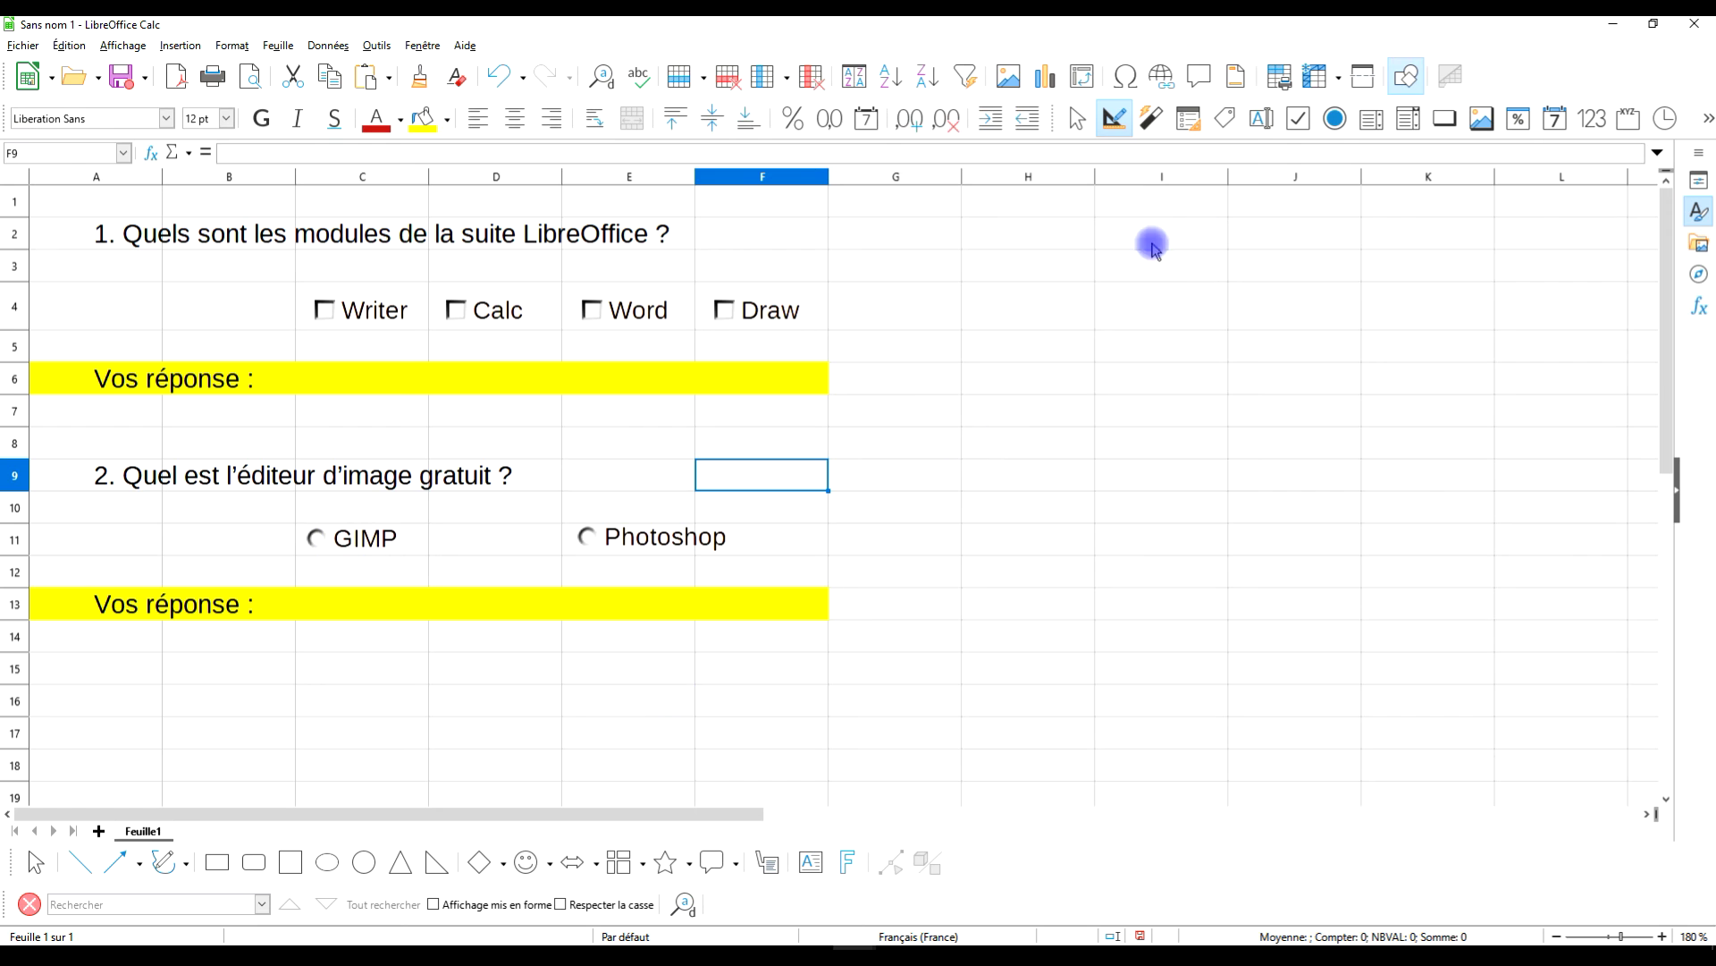
Turn off design mode and test the grouped radio buttons by switching between GIMP and Photoshop, ending on Photoshop.
left_click(1113, 119)
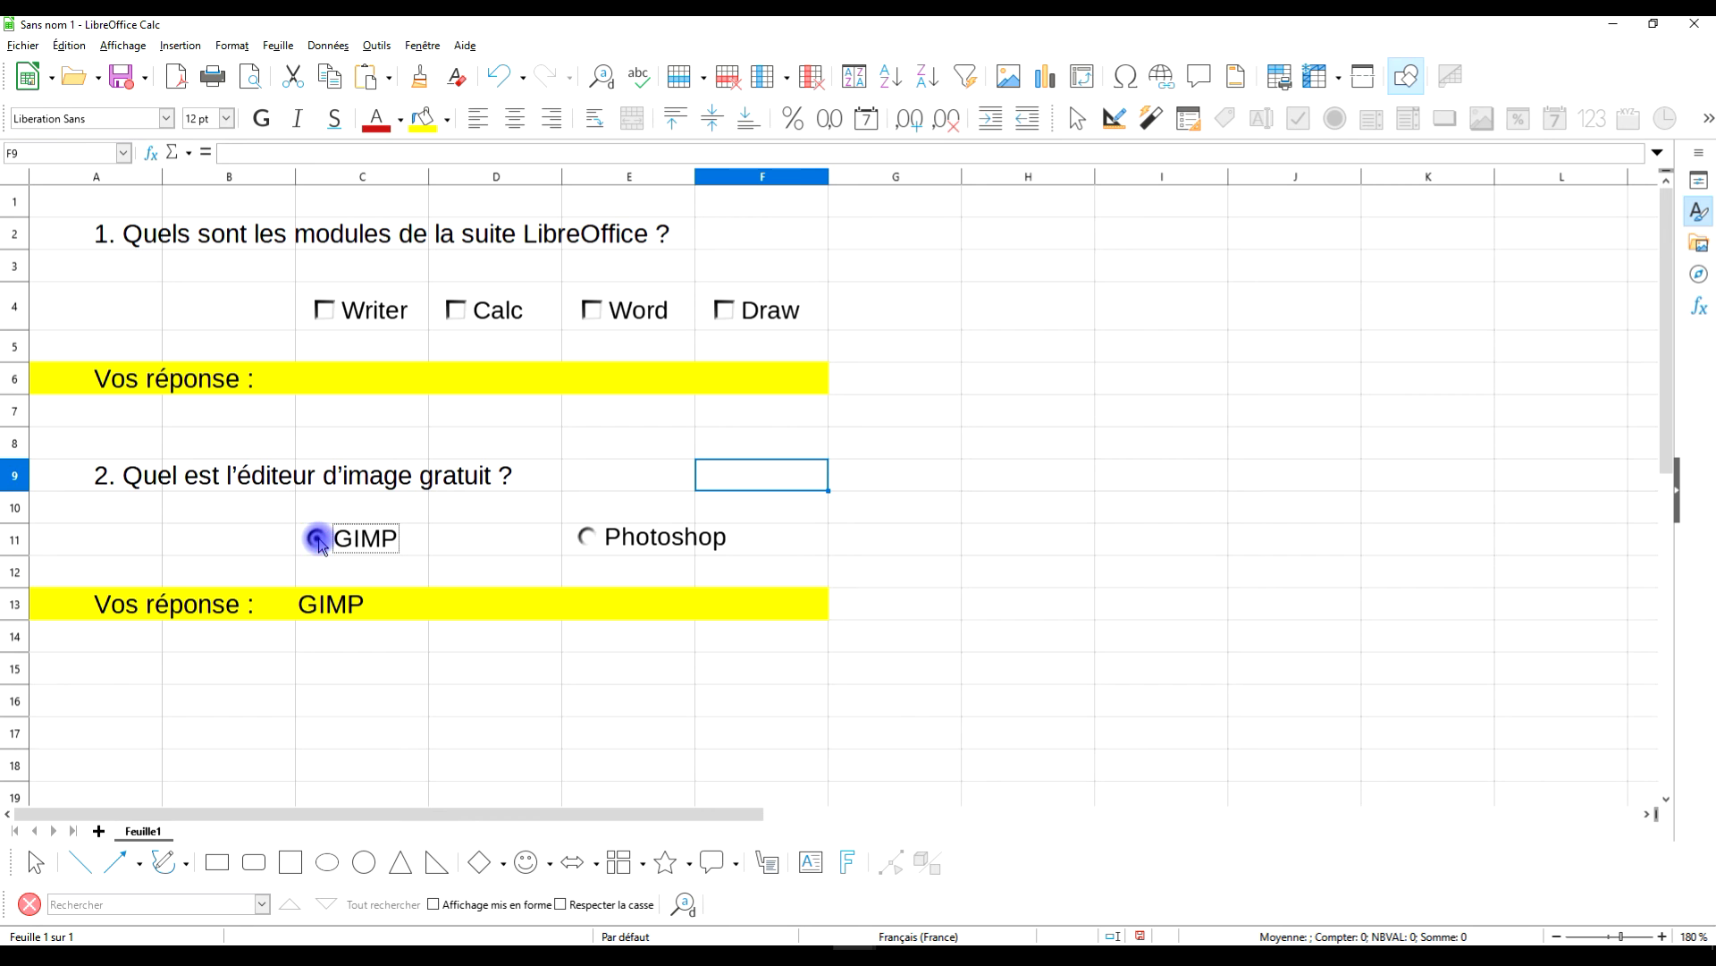
left_click(605, 561)
left_click(589, 537)
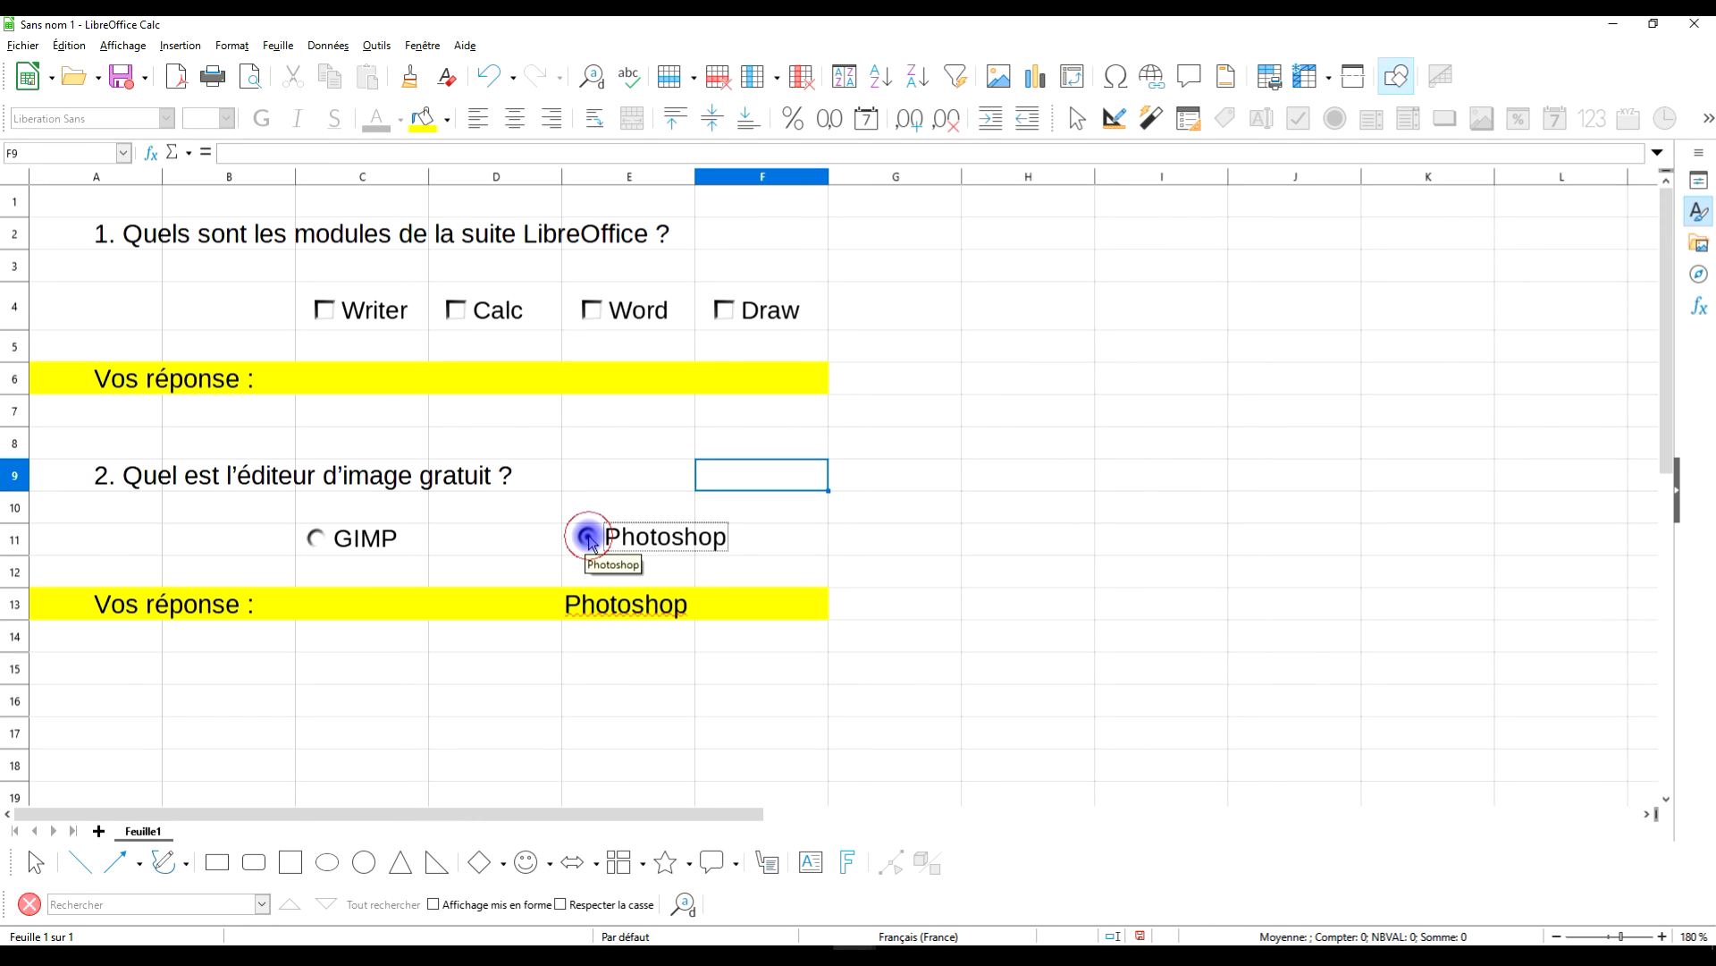
left_click(313, 534)
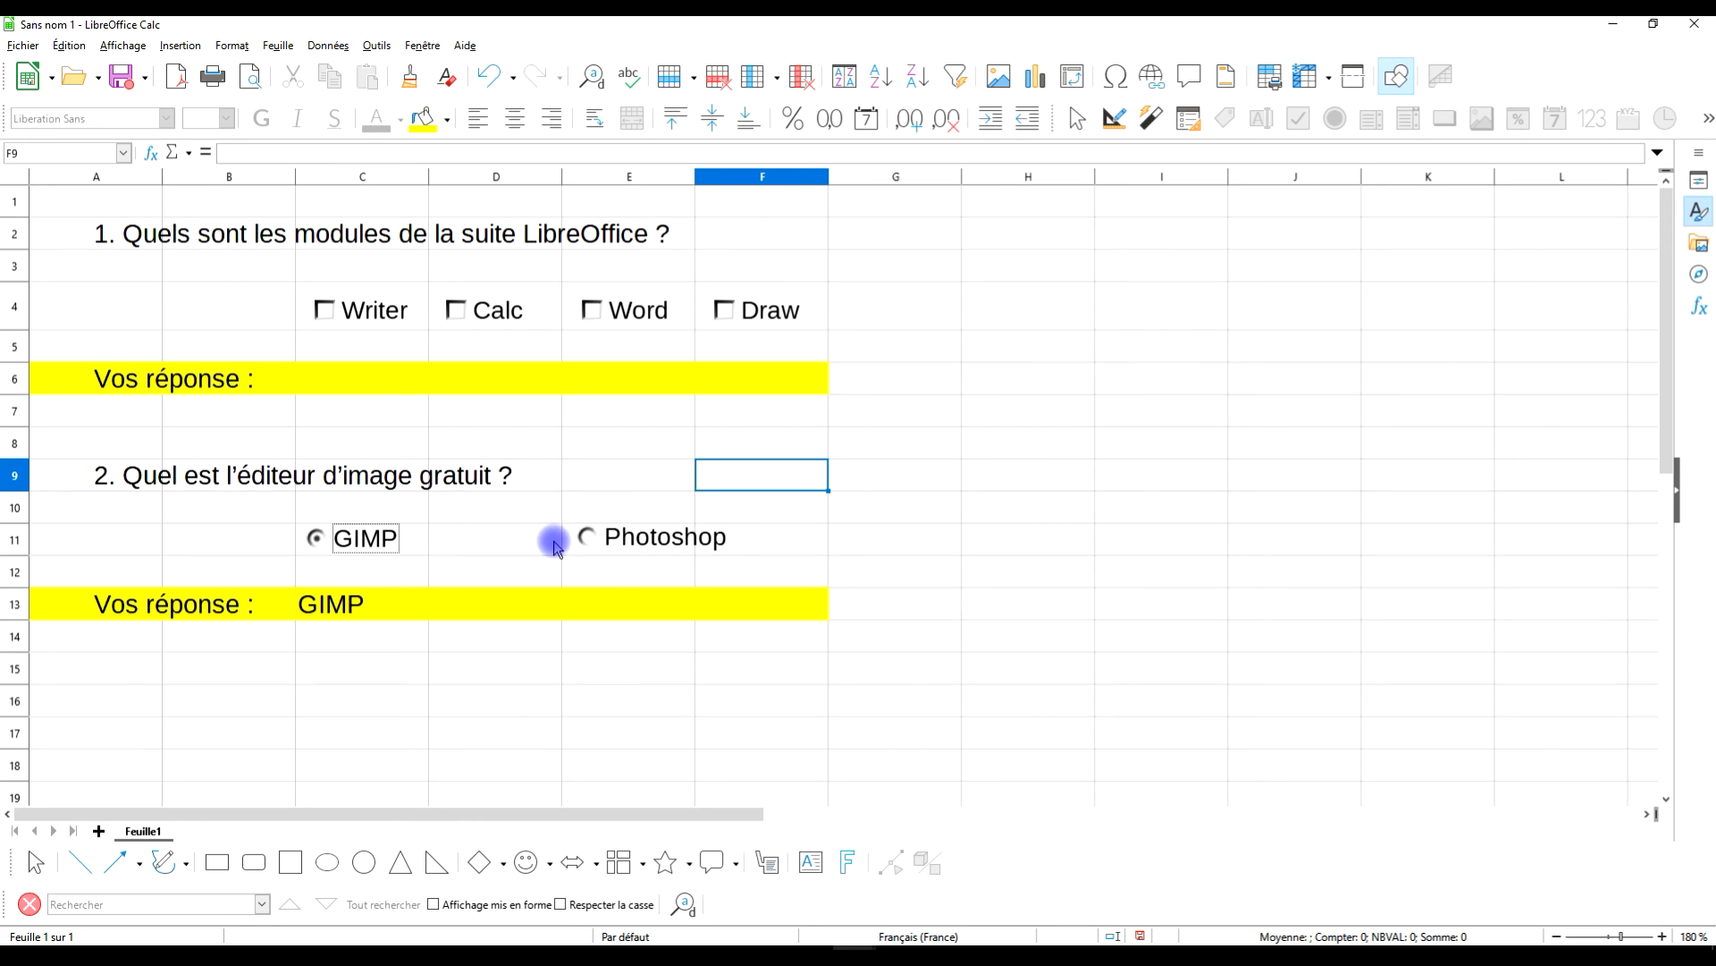
left_click(590, 538)
left_click(510, 696)
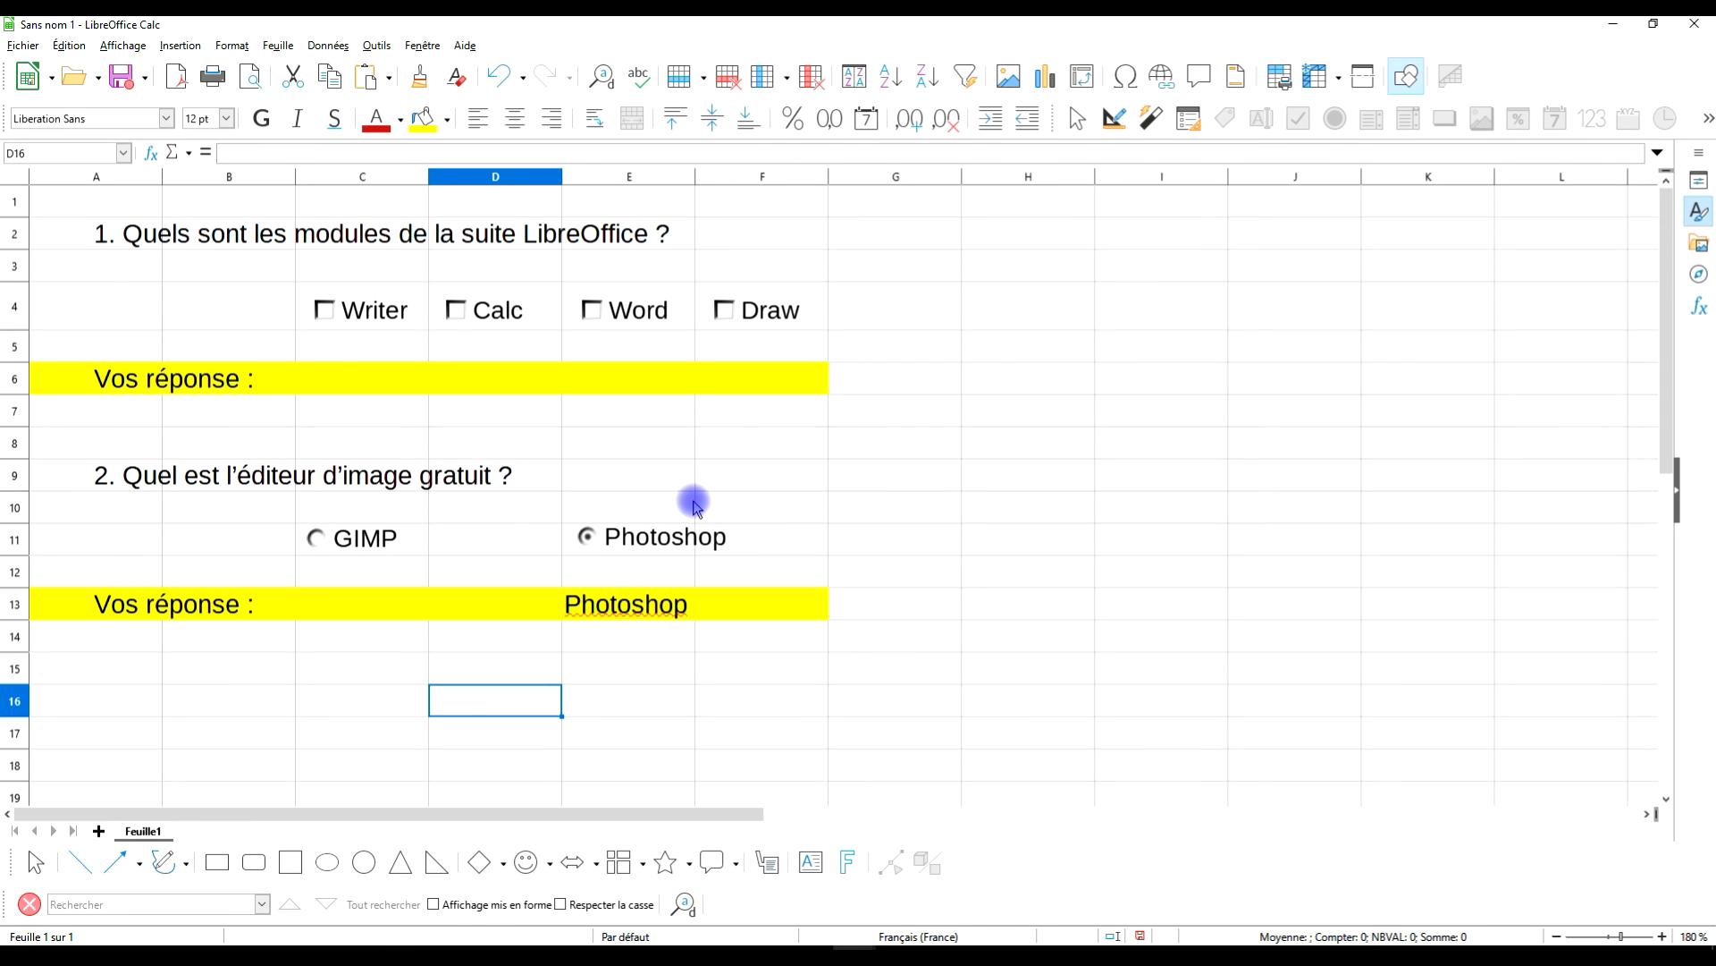
Hide the sheet's grid lines through the Calc display options by setting them to Masquer.
scroll(694, 480, "down", 2)
scroll(695, 480, "up", 1)
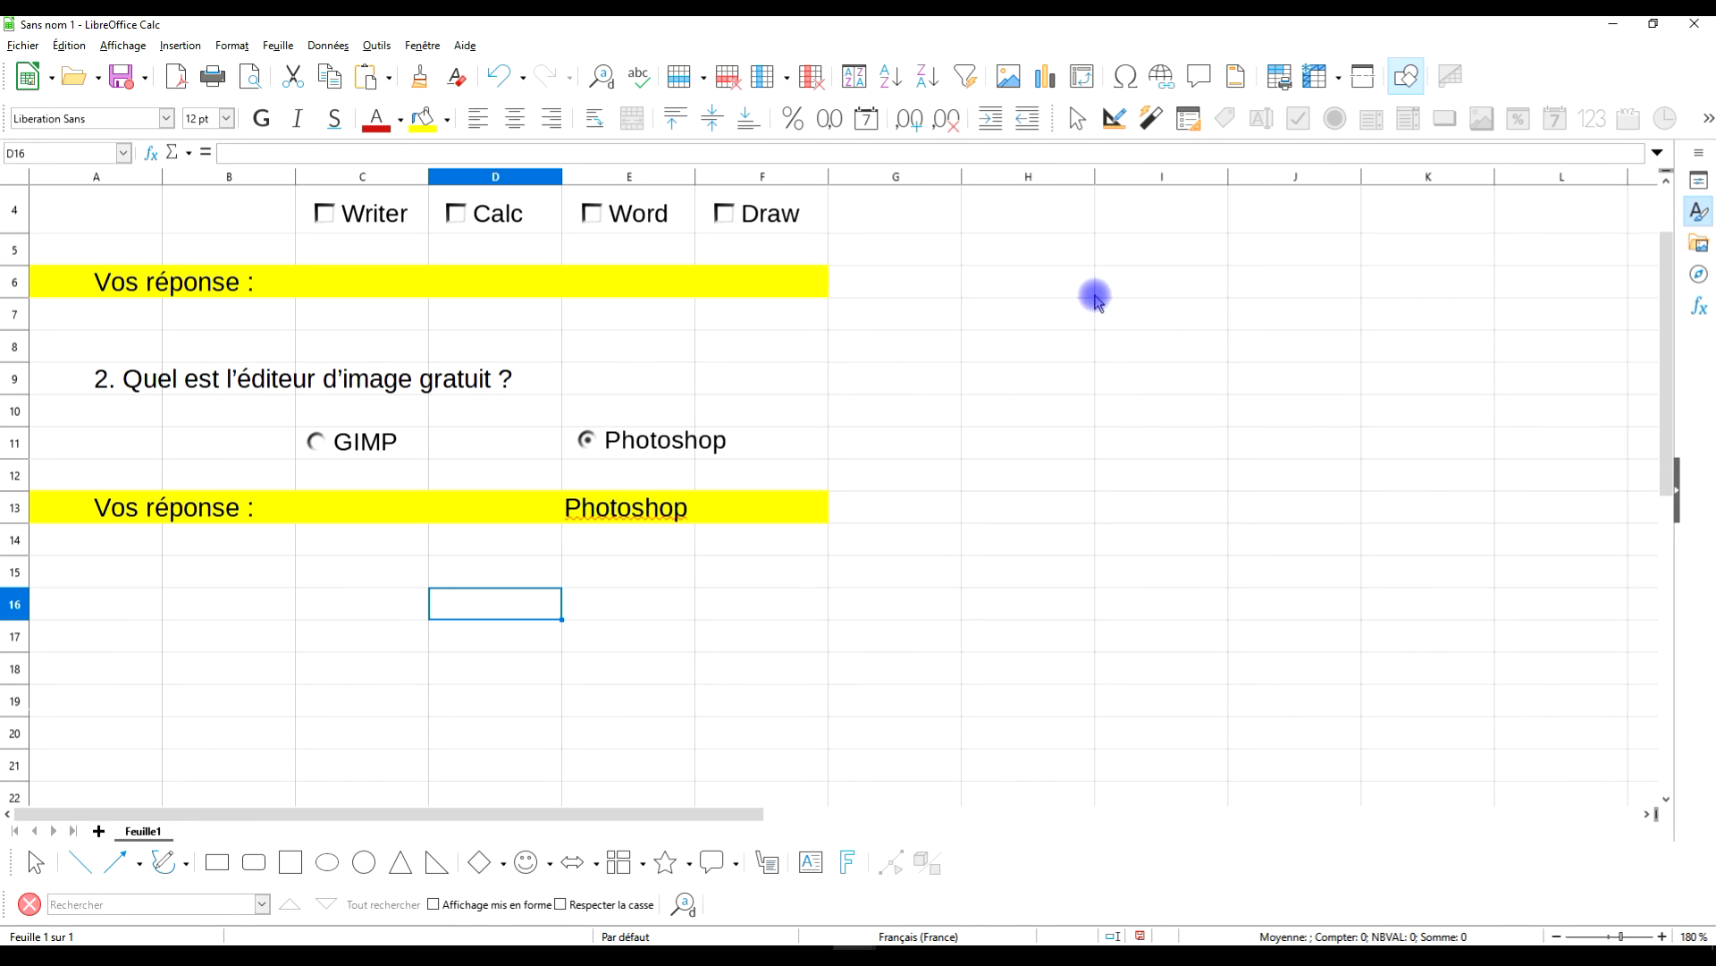
left_click(376, 45)
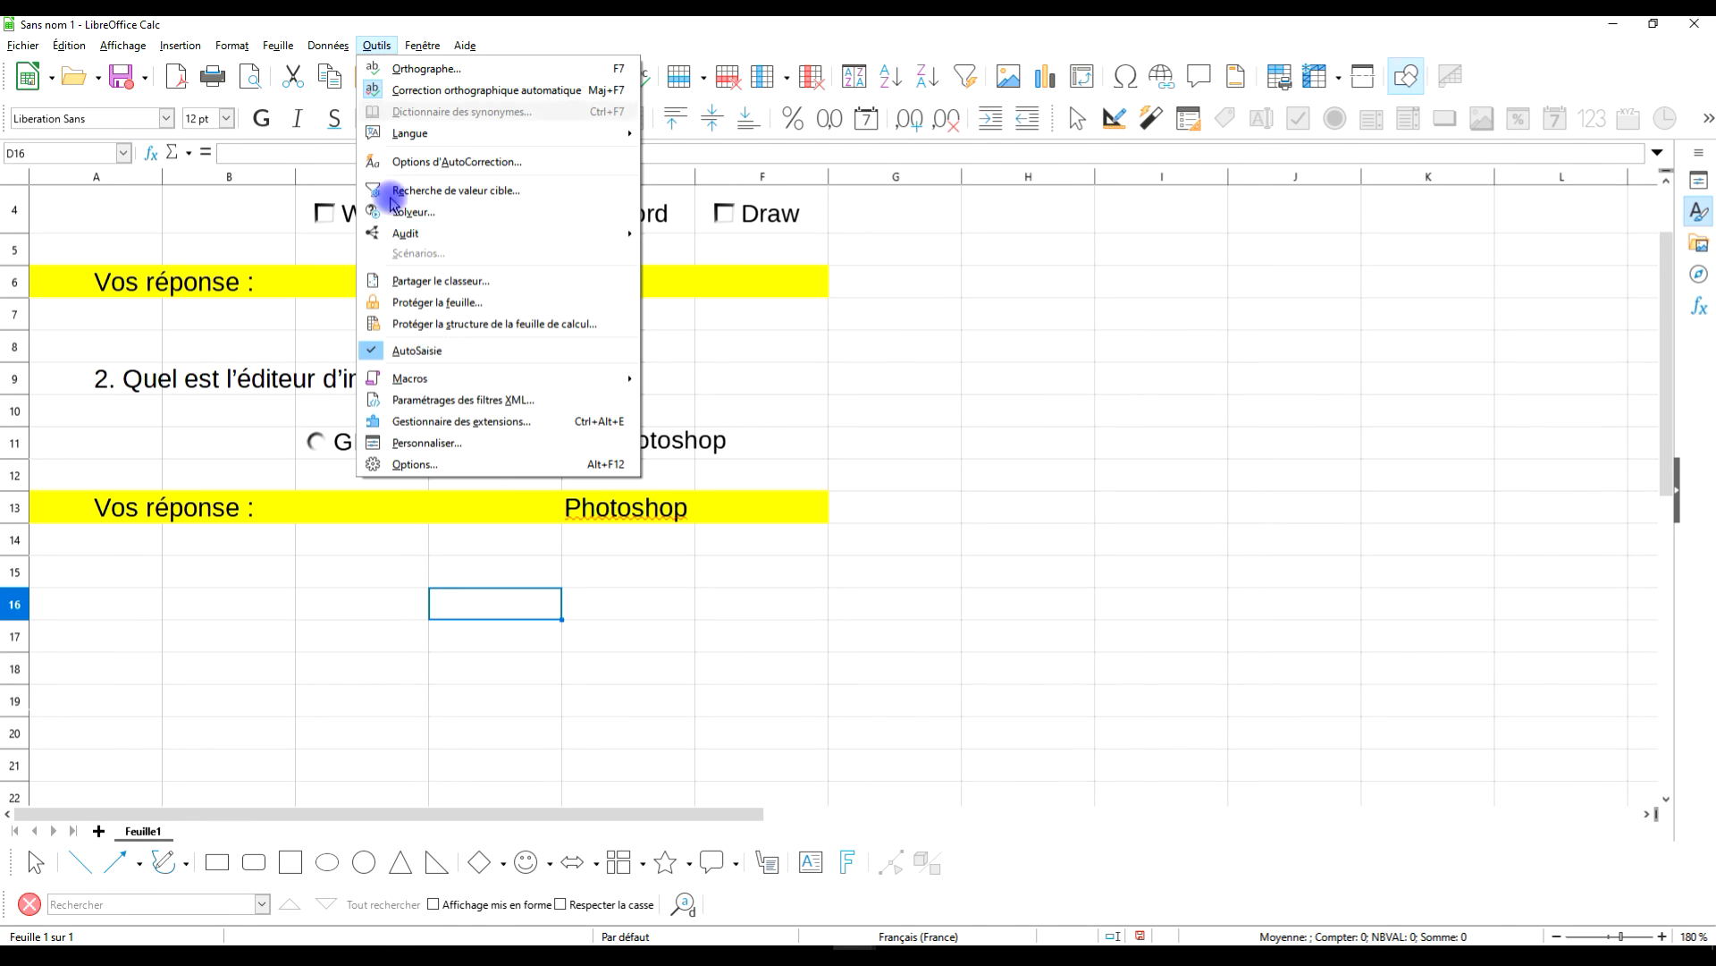
left_click(416, 464)
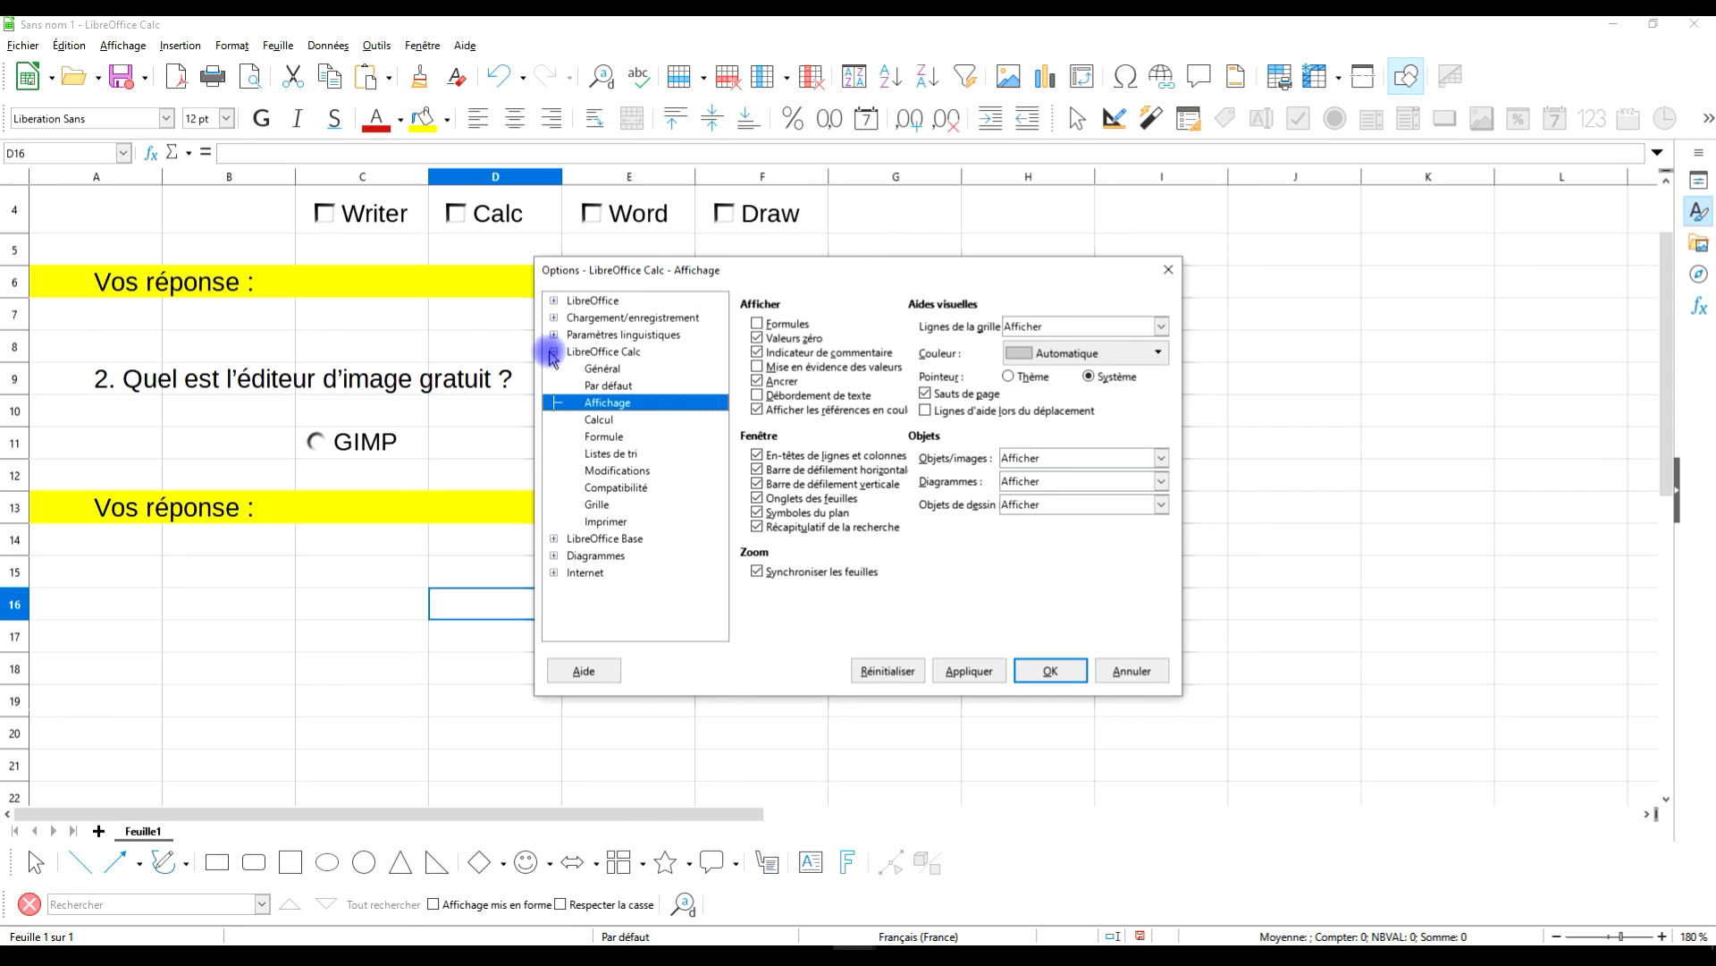
left_click(1073, 326)
left_click(1037, 358)
left_click(1053, 675)
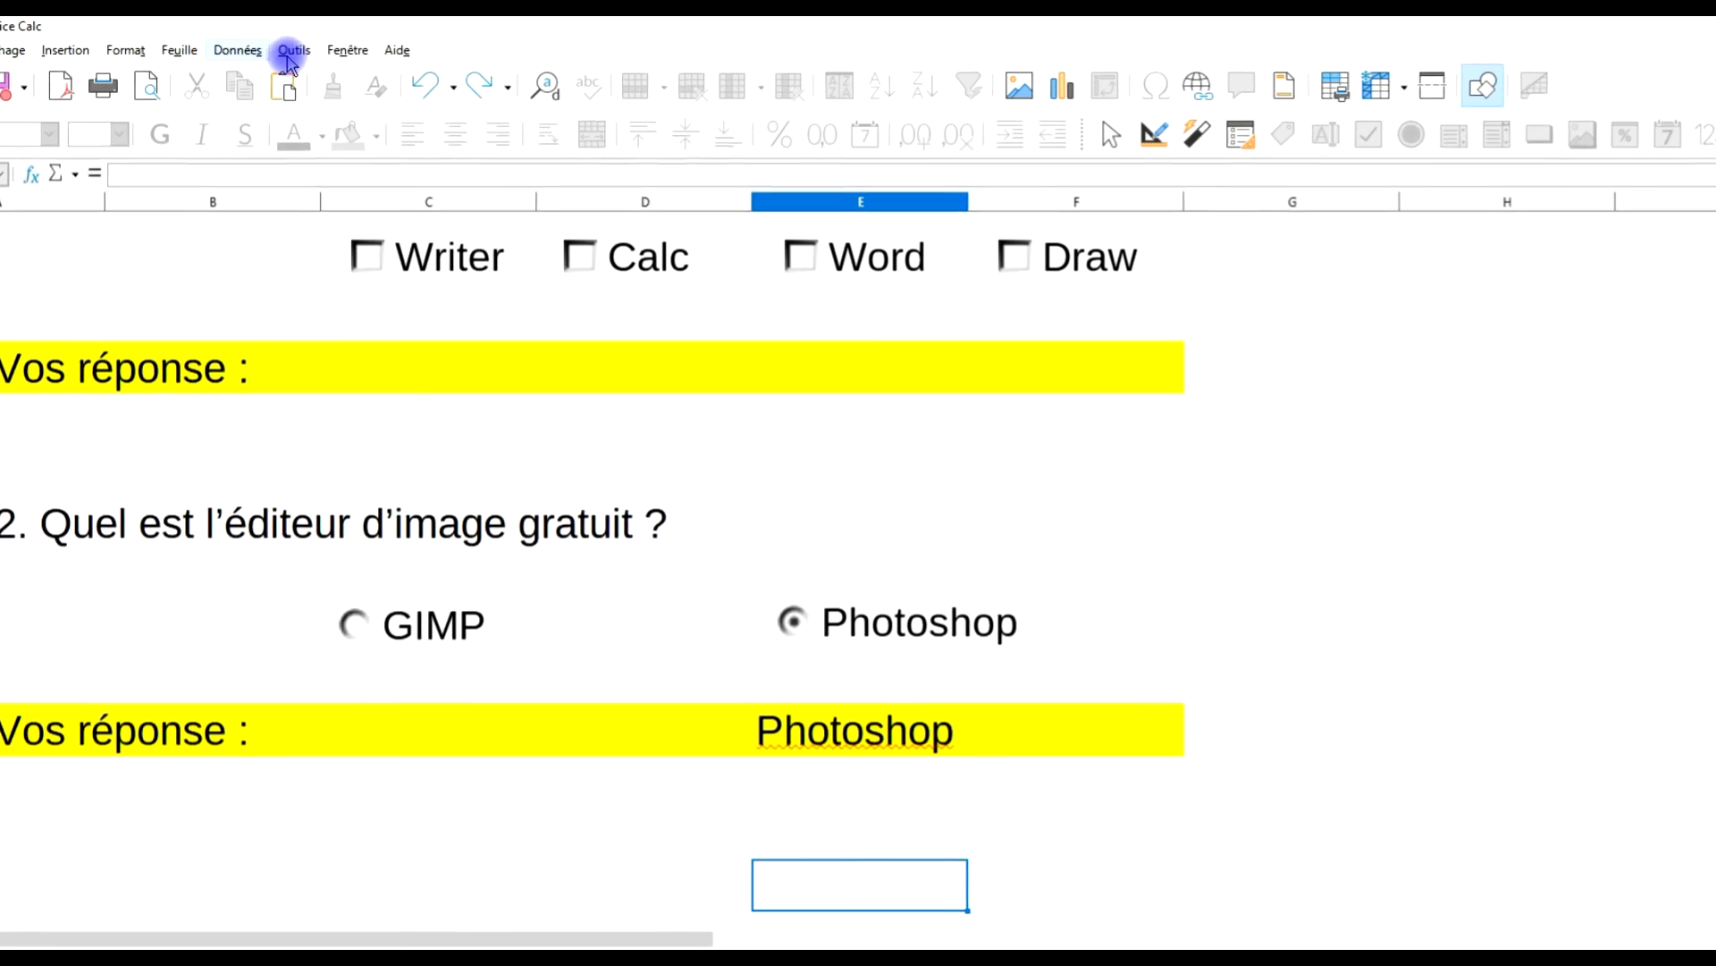
Show the sheet's grid lines again by setting them to Afficher in the Calc display options.
left_click(376, 45)
left_click(360, 597)
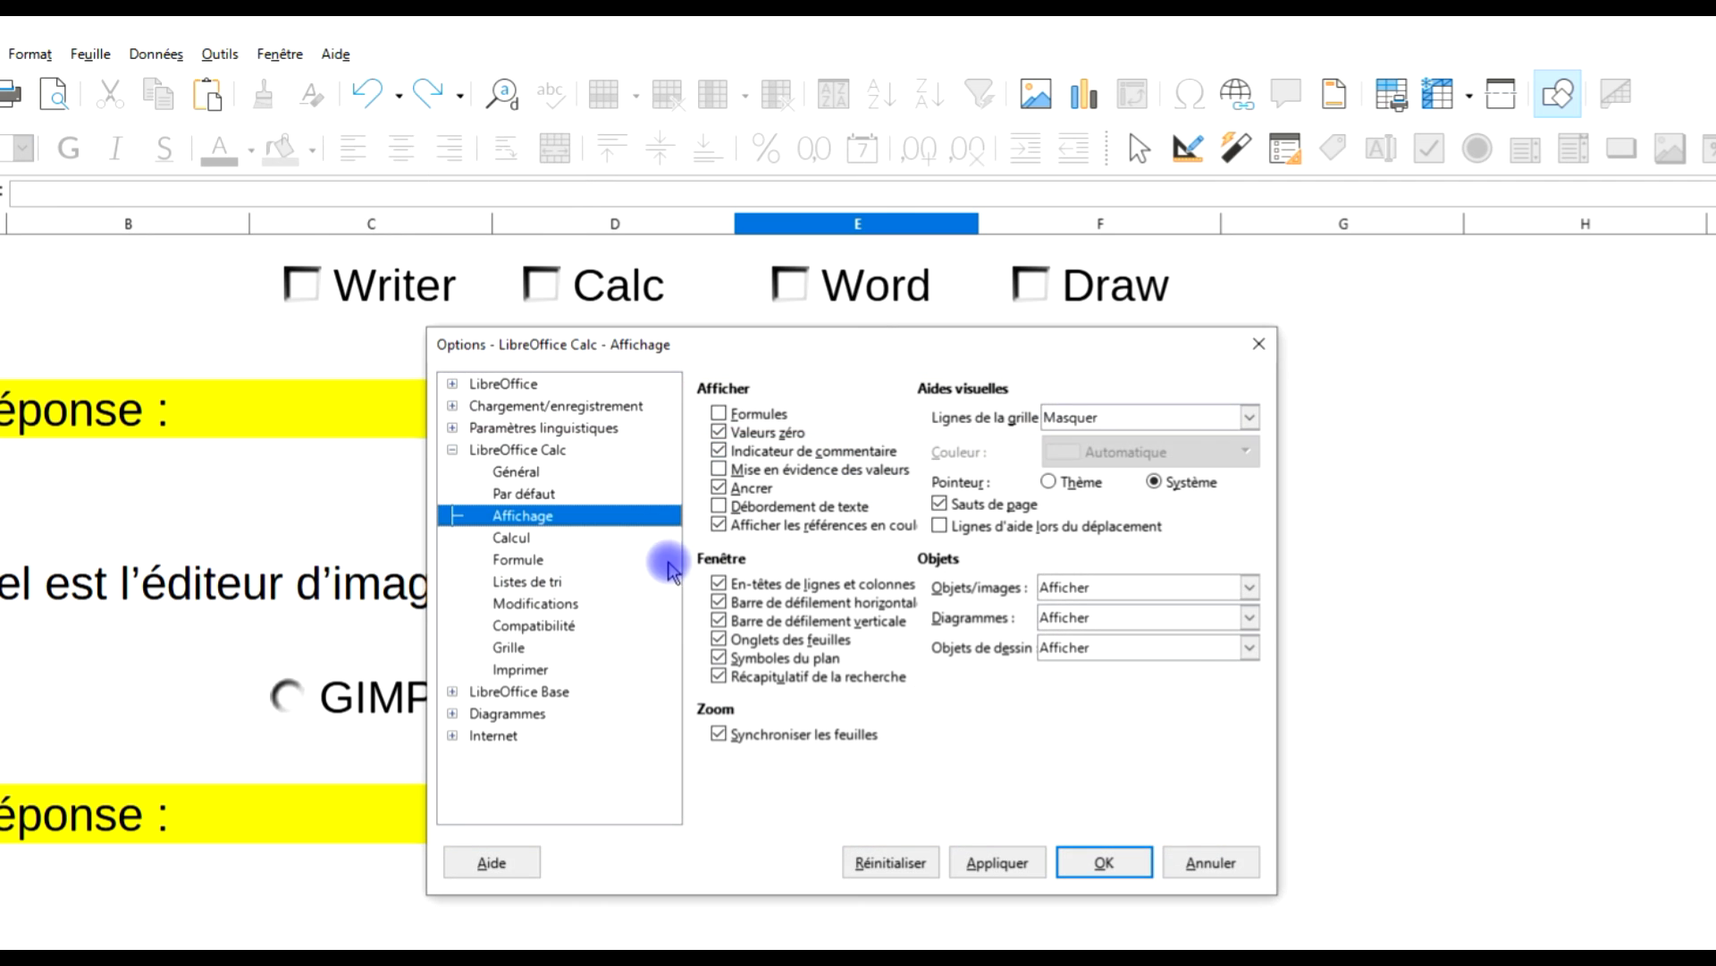
left_click(1069, 418)
left_click(1067, 440)
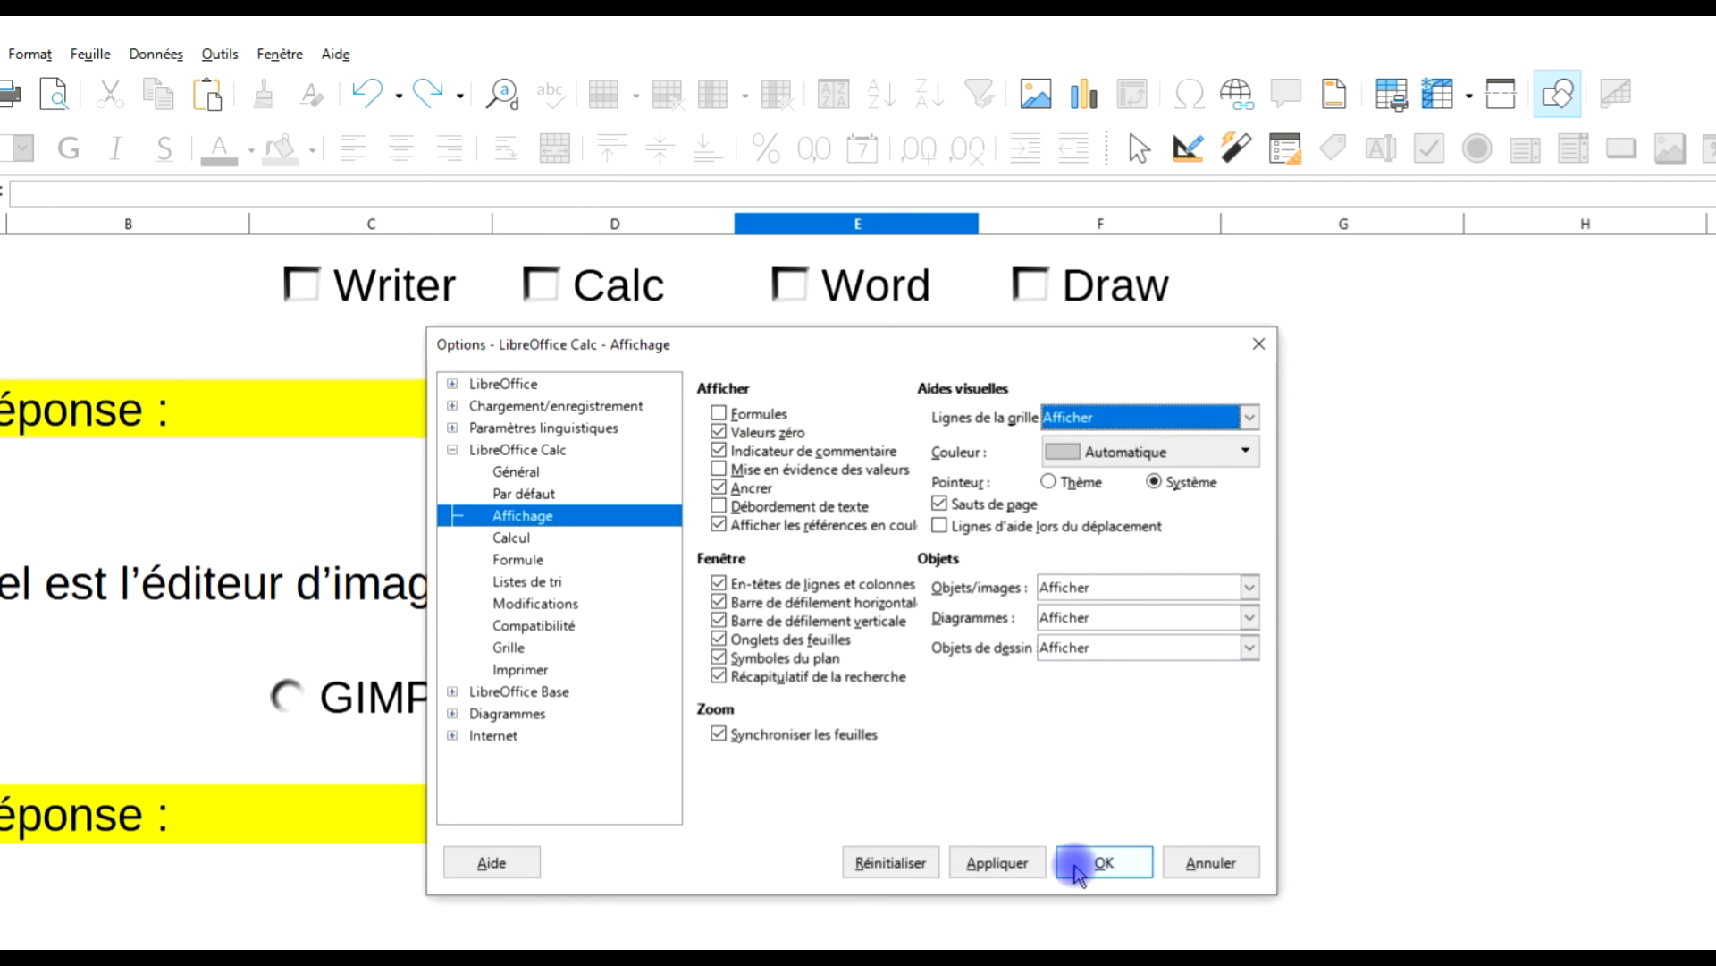
left_click(1104, 861)
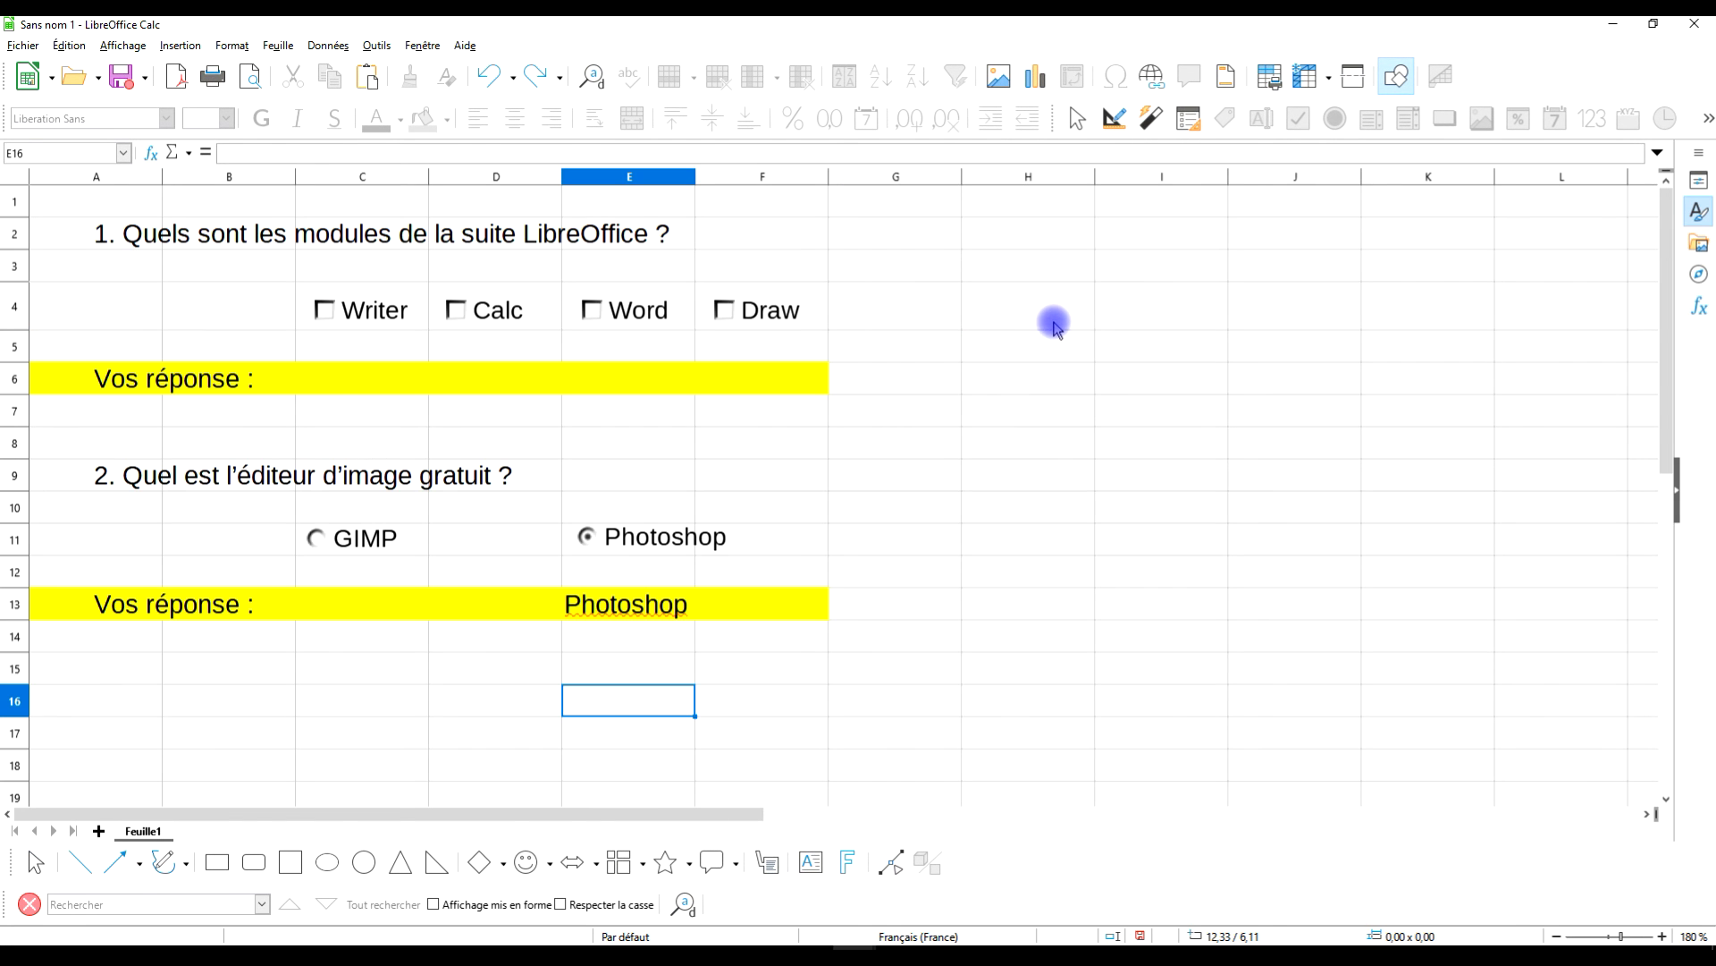
Clear the Photoshop answer from the second question's linked cell E13 and select cell A13.
left_click(593, 608)
key("Delete")
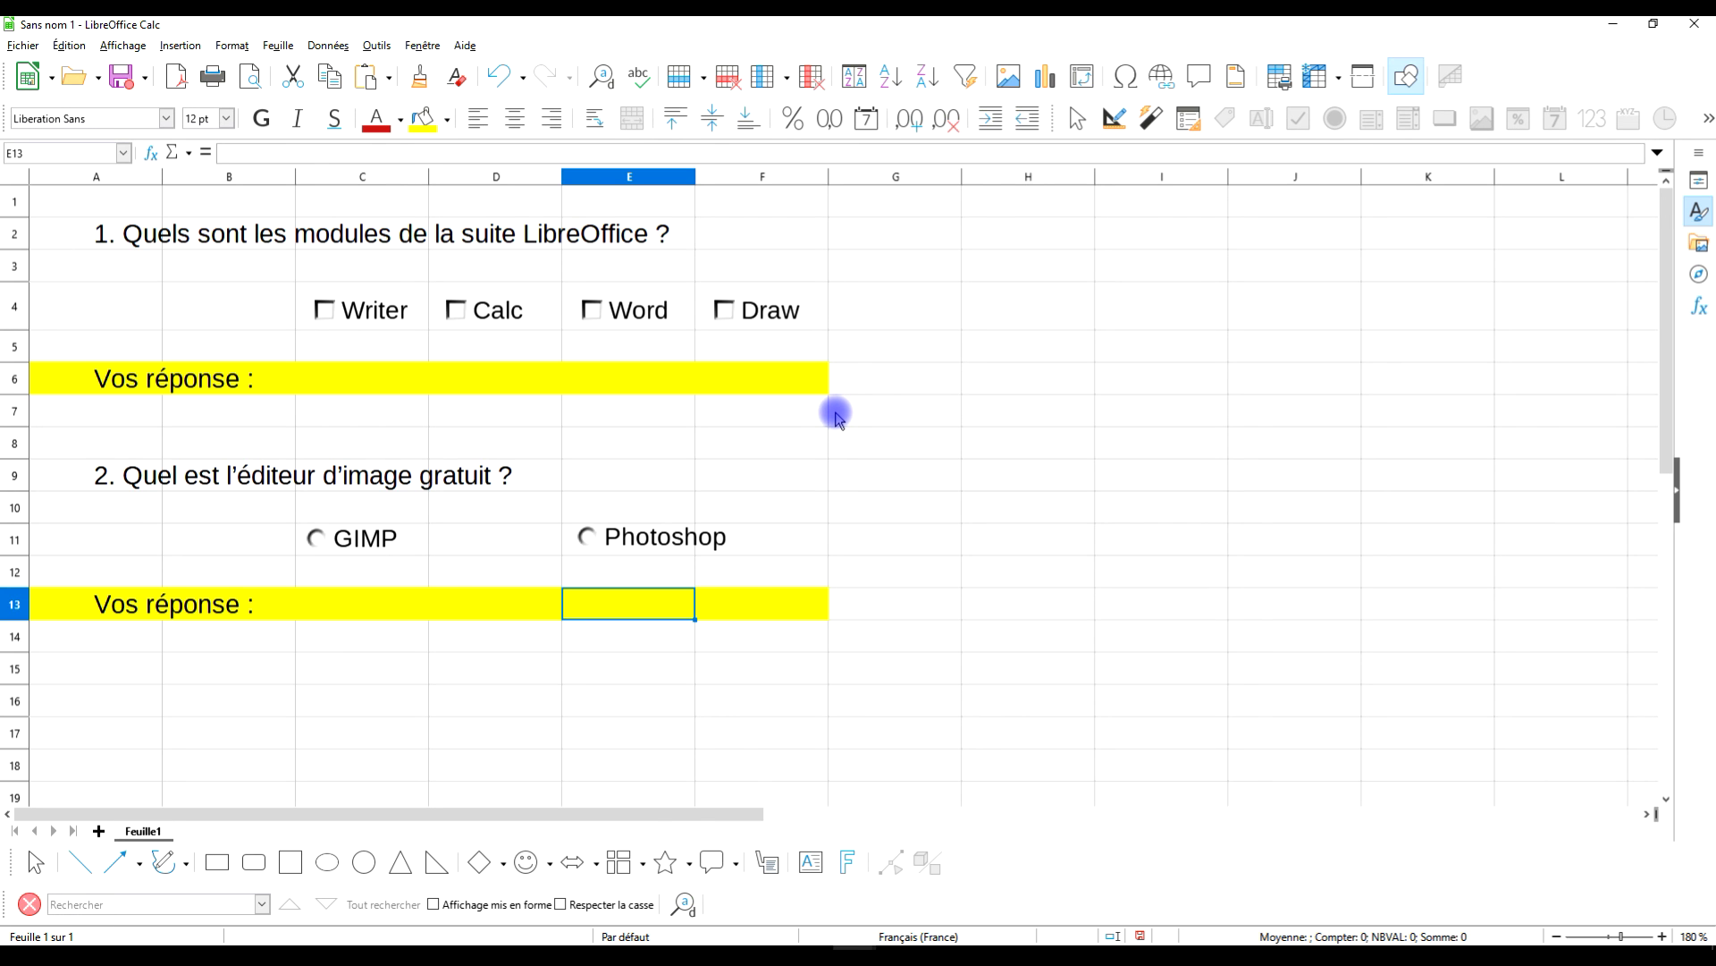
left_click(125, 606)
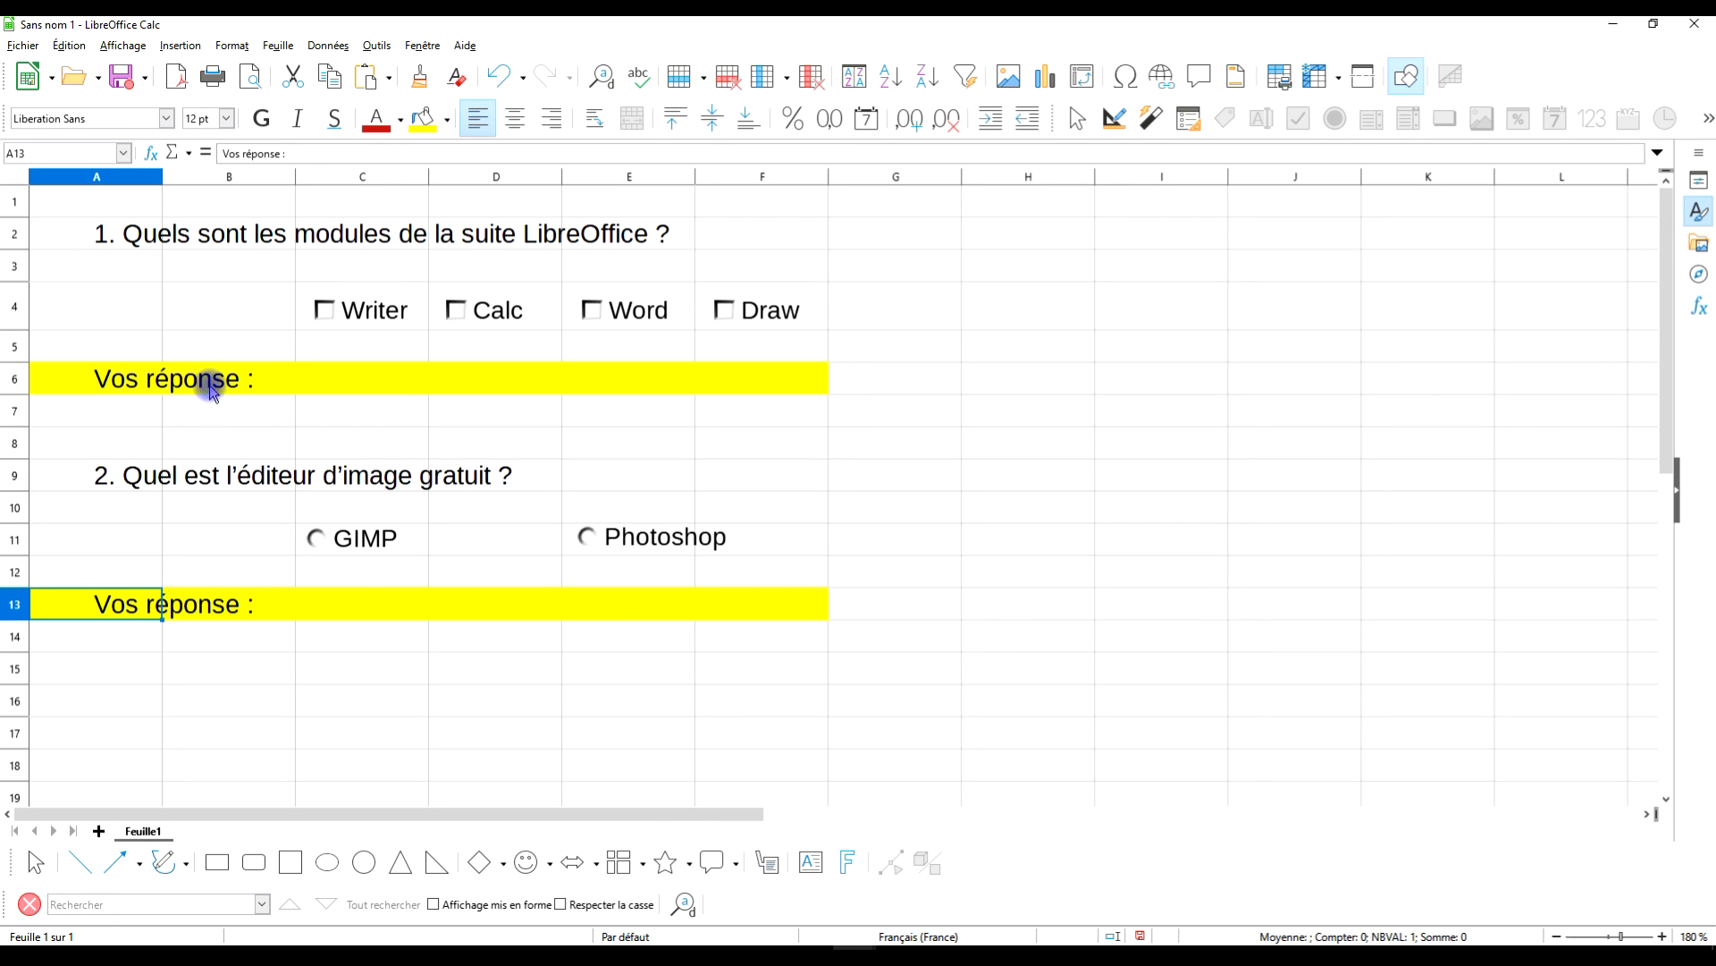
Change the first question's answer label in cell A6 to the plural "Vos réponses :".
left_click(96, 376)
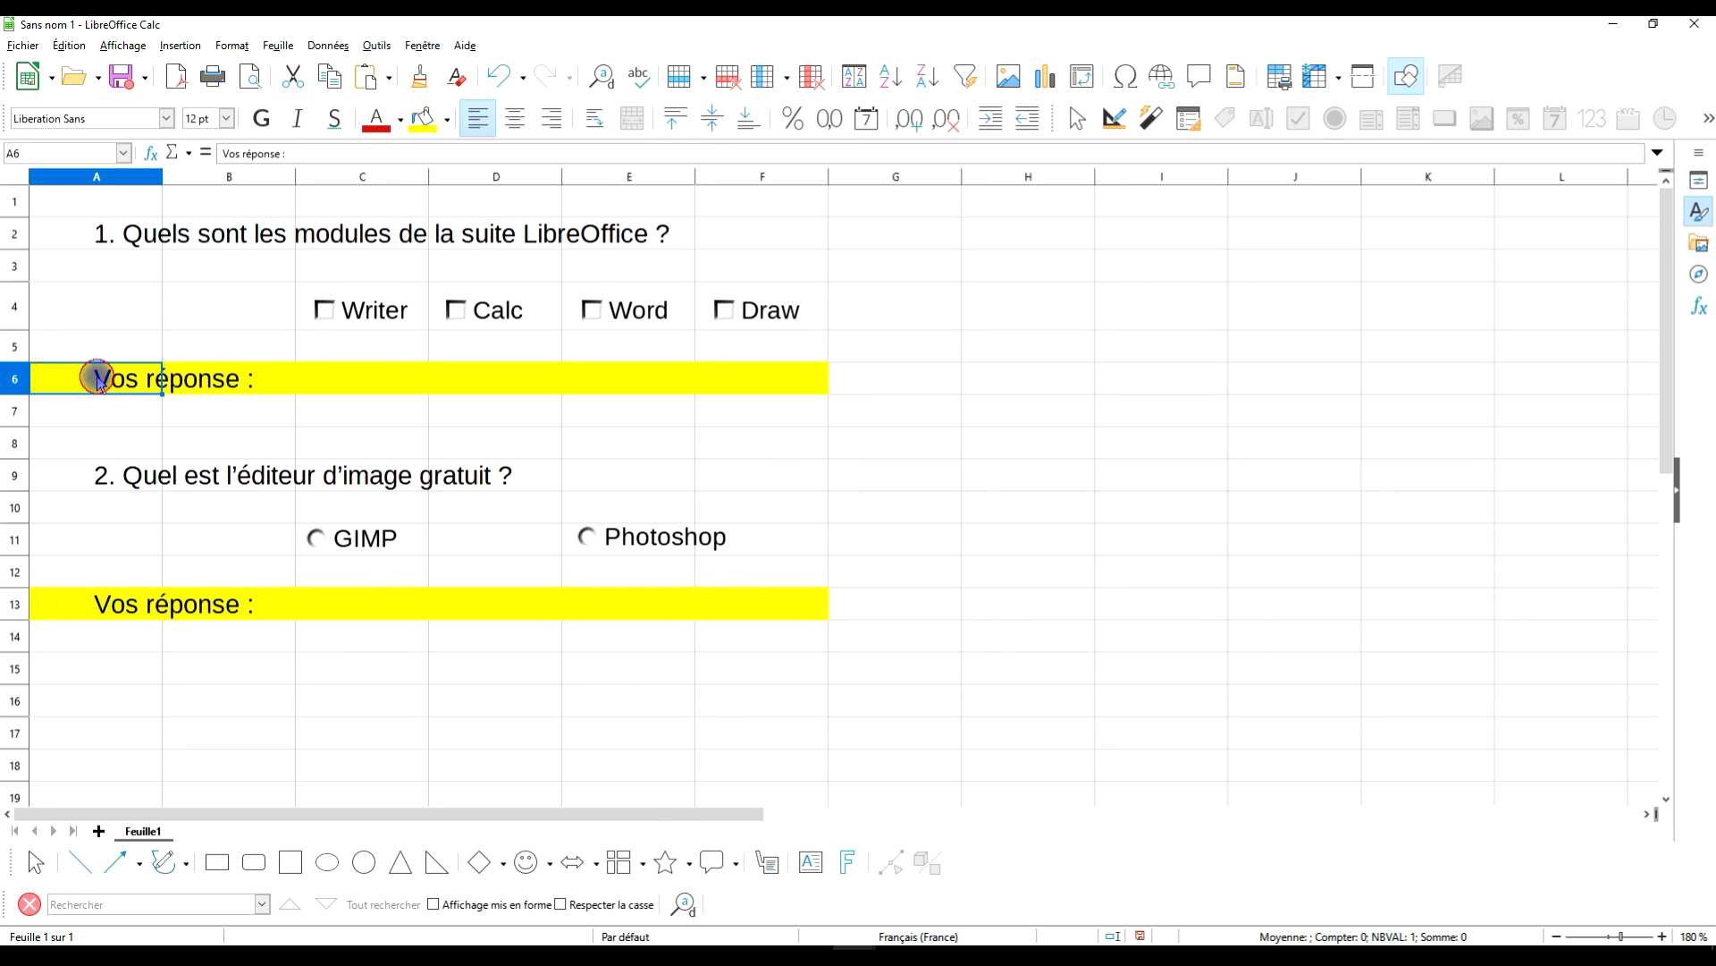
double_click(251, 382)
left_click(134, 391)
left_click(280, 154)
type("s")
key("Return")
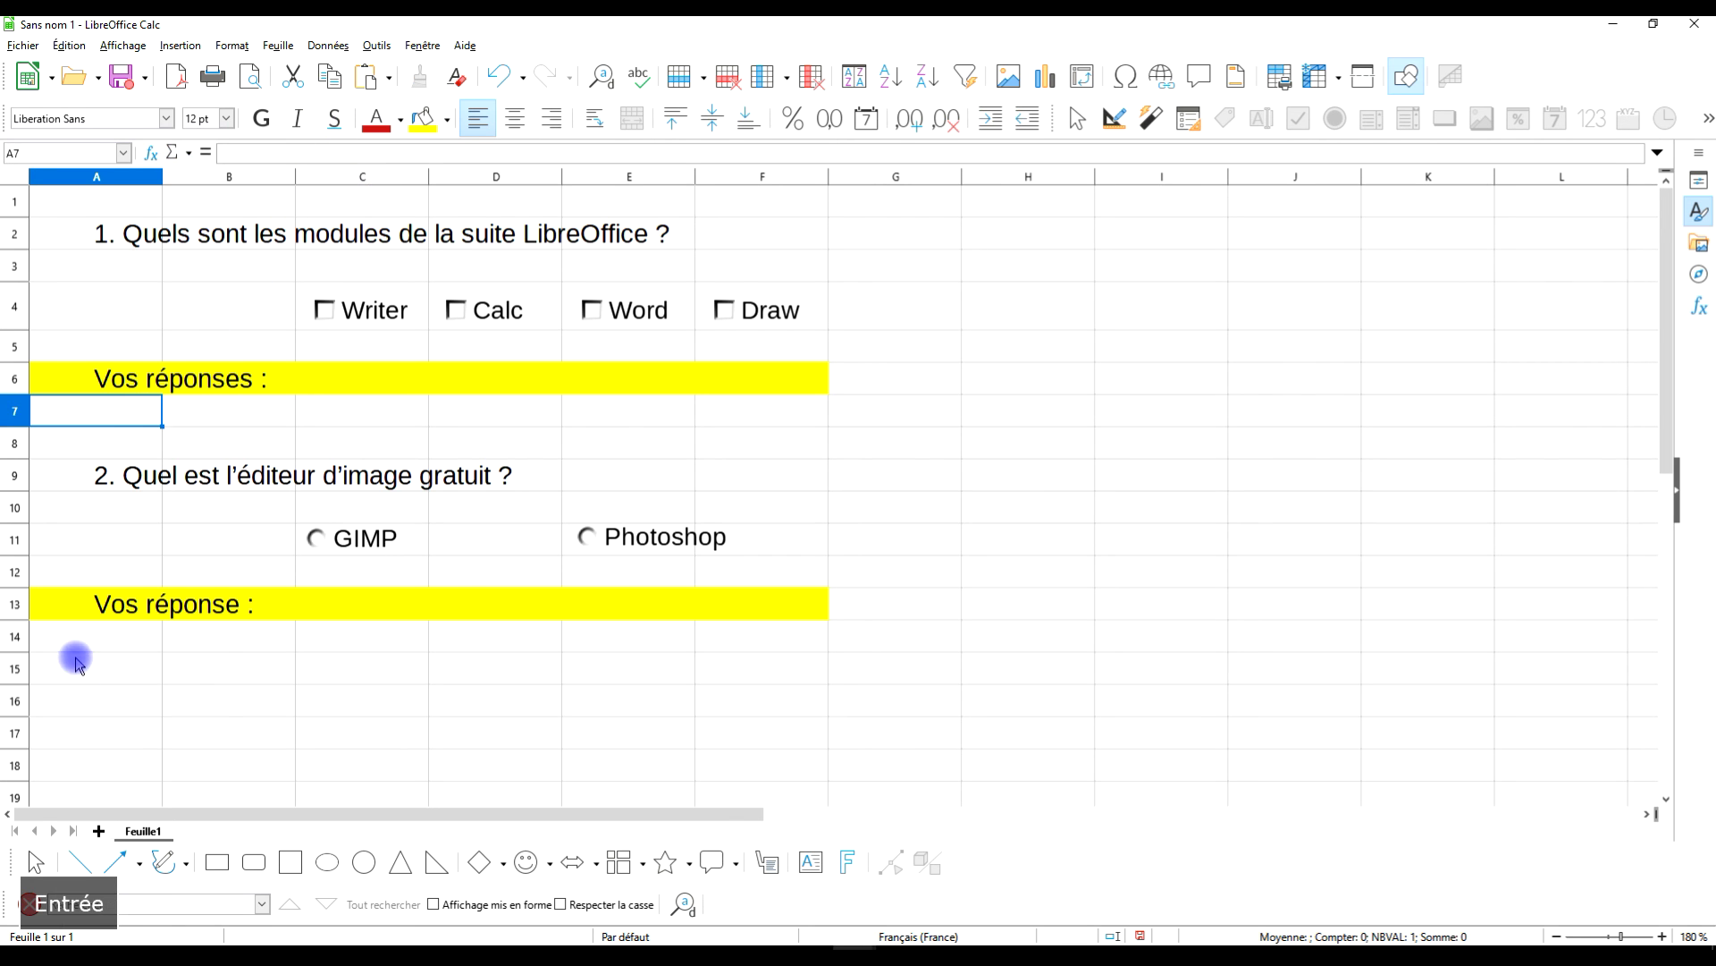
Change the second question's answer label in cell A13 to "Votre réponse :" and leave the cell.
left_click(104, 602)
double_click(136, 602)
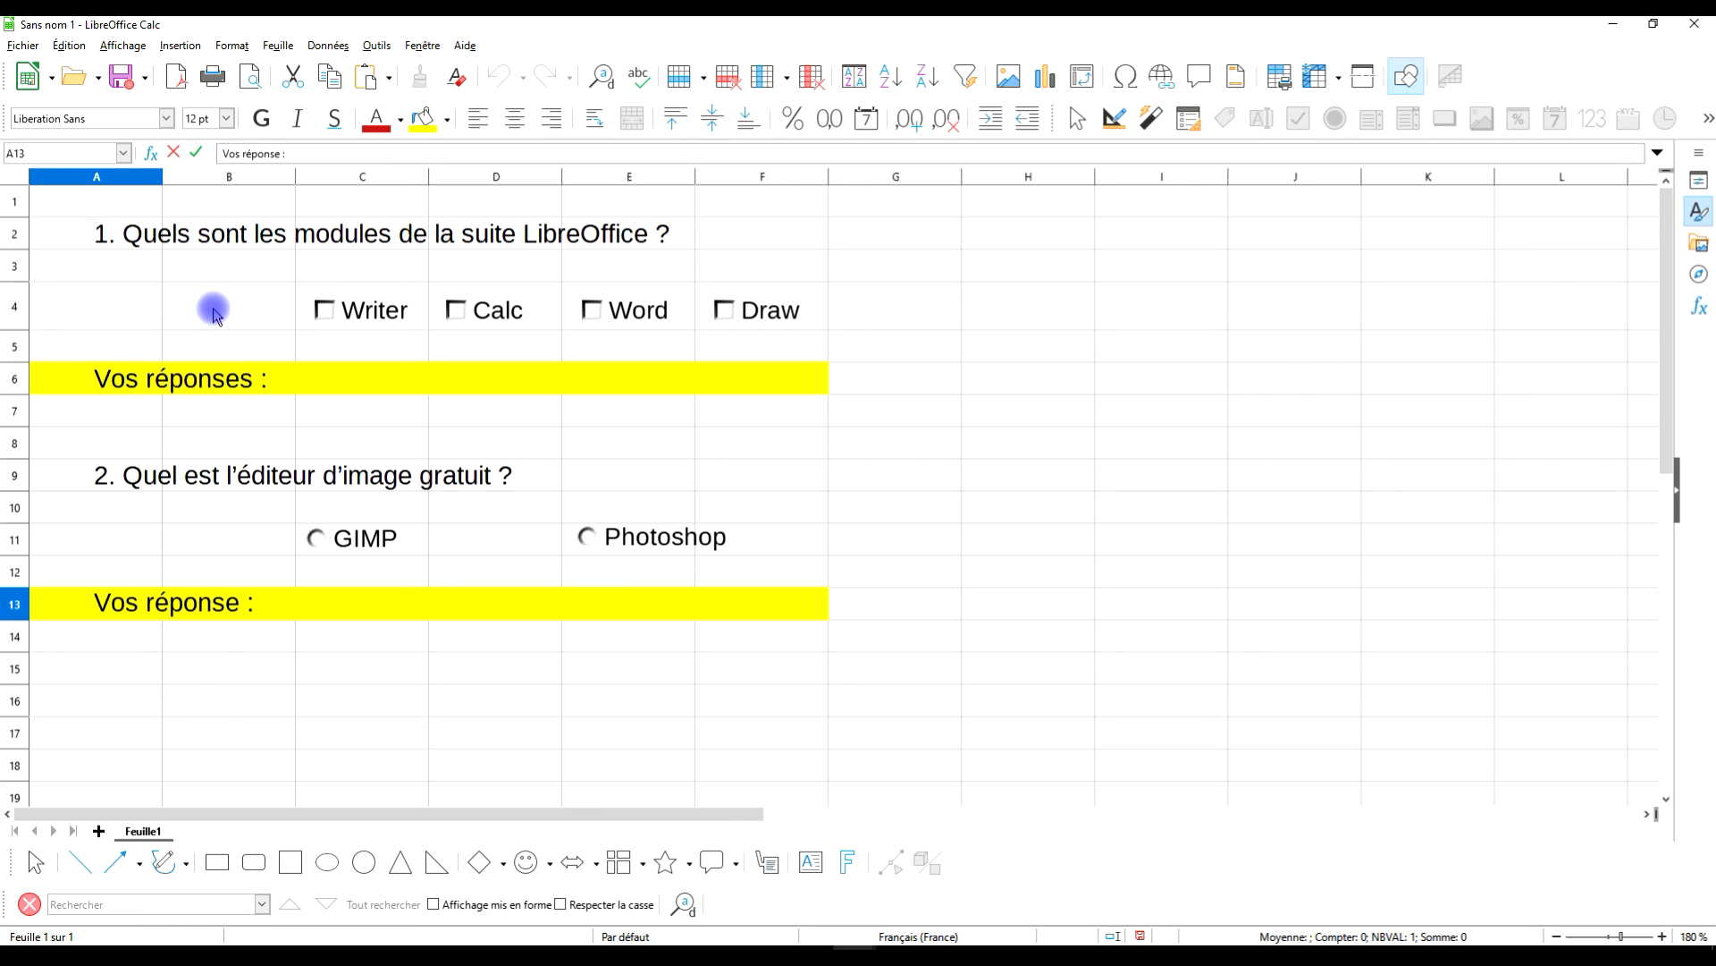
key("BackSpace")
type("tre")
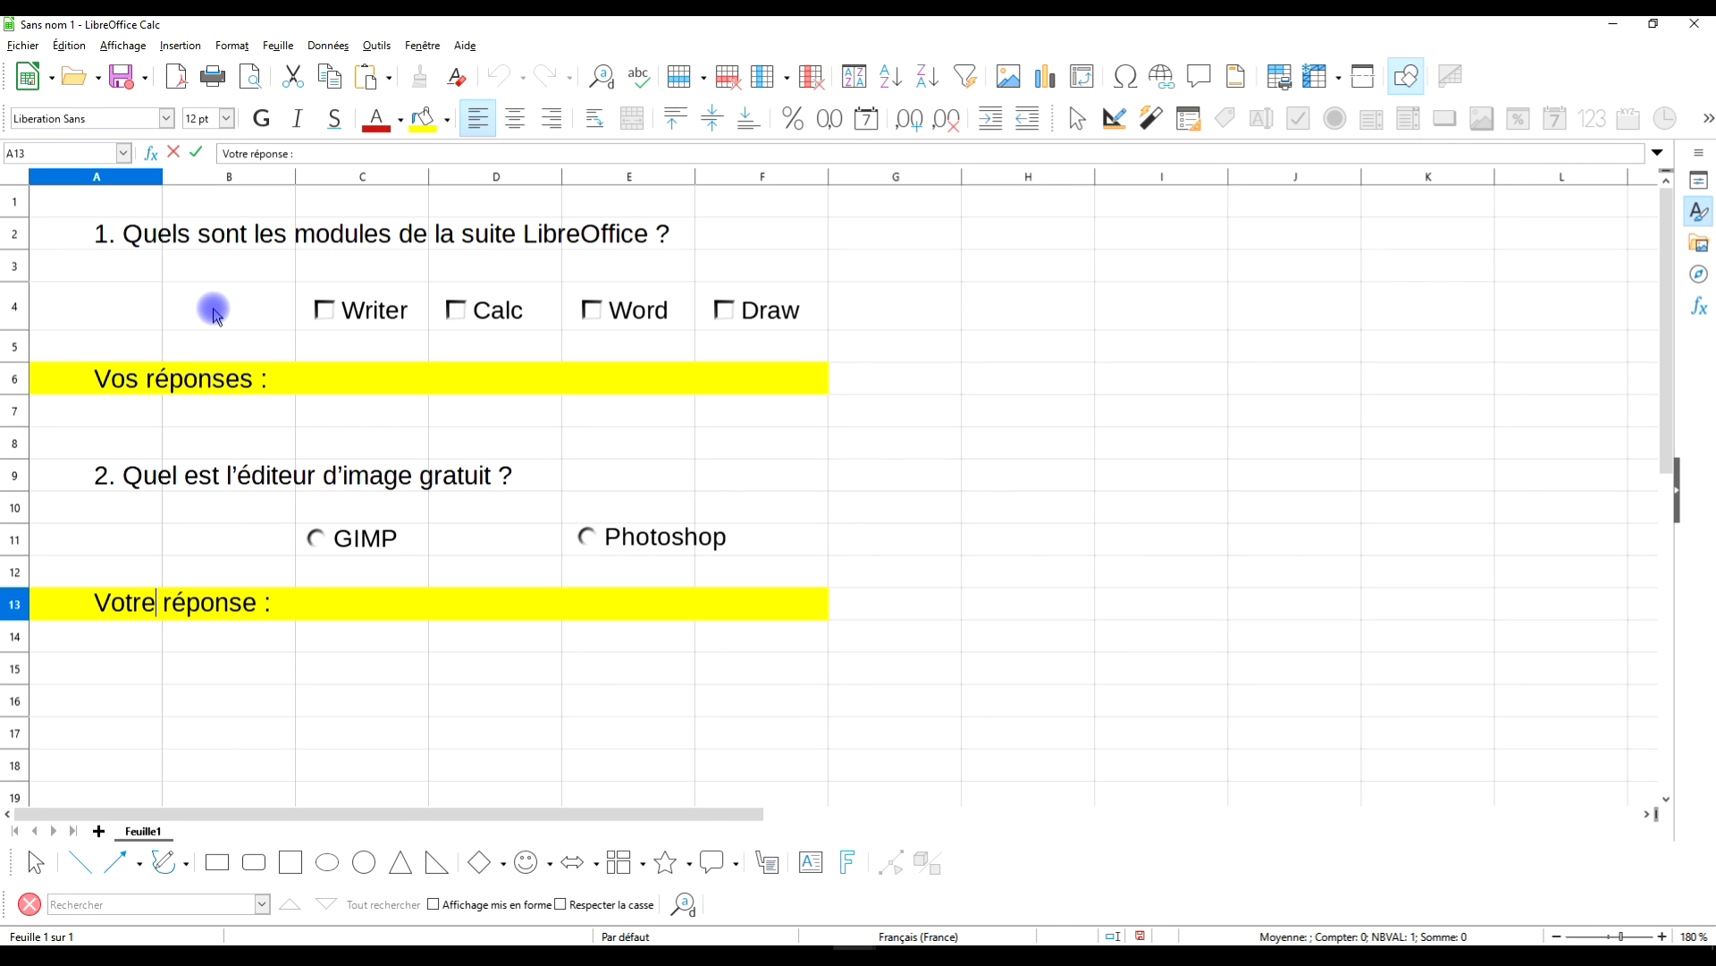
key("Return")
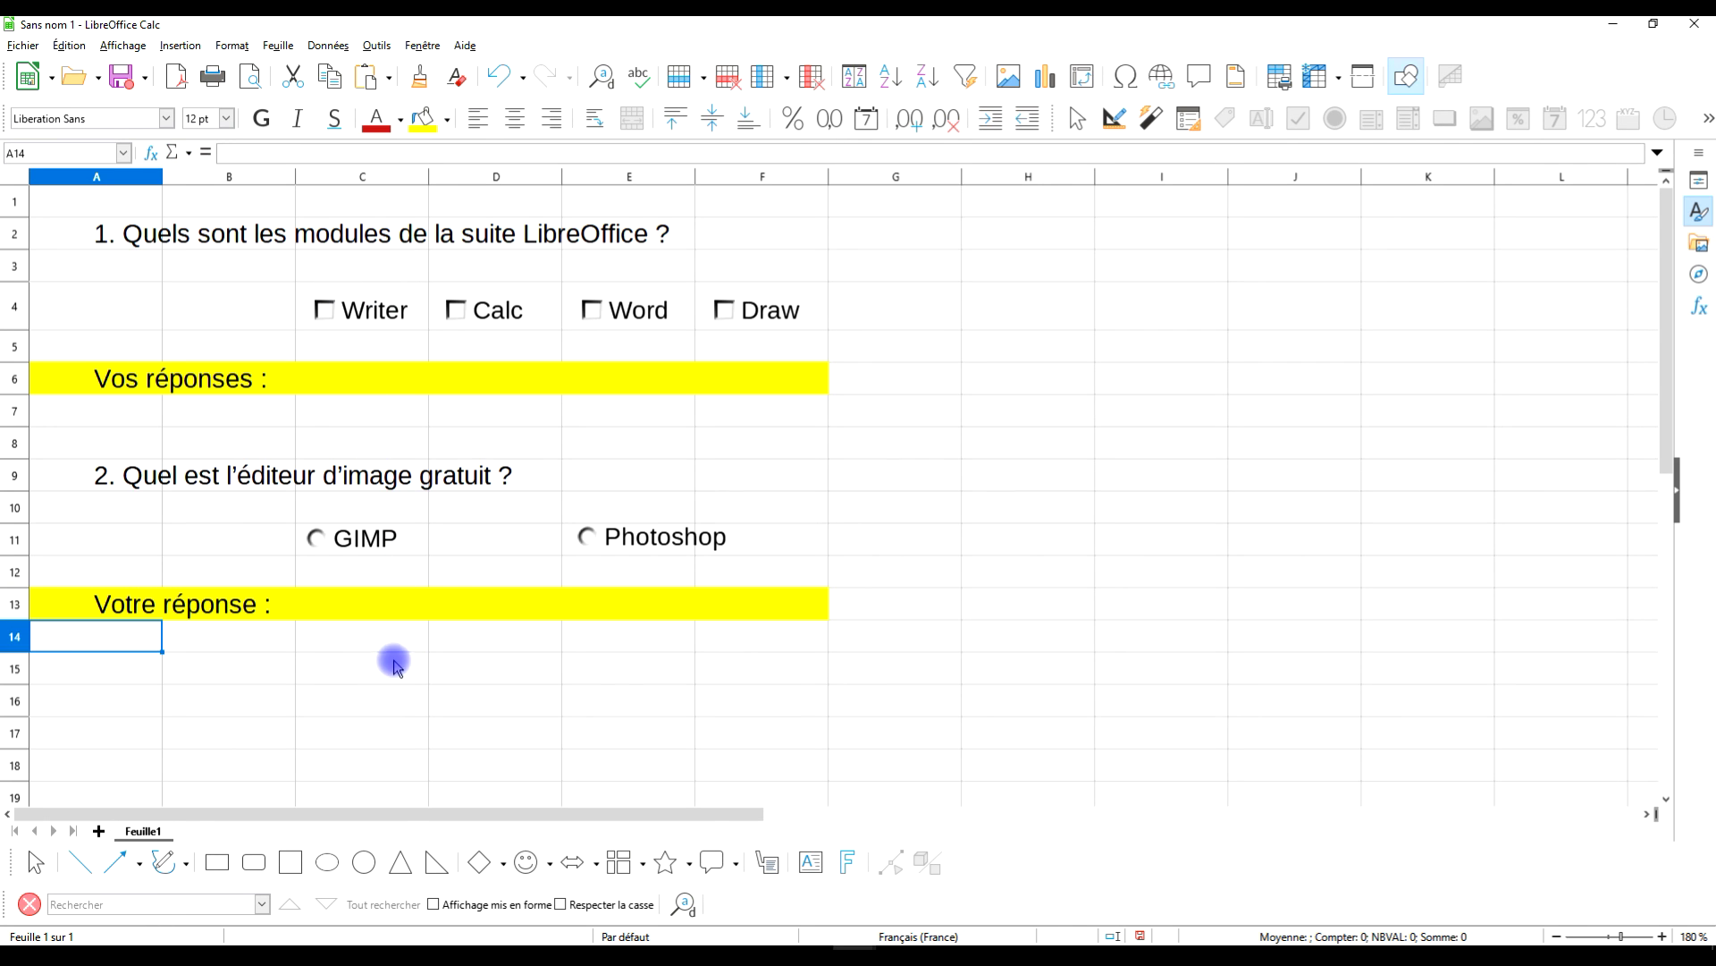
left_click(1075, 499)
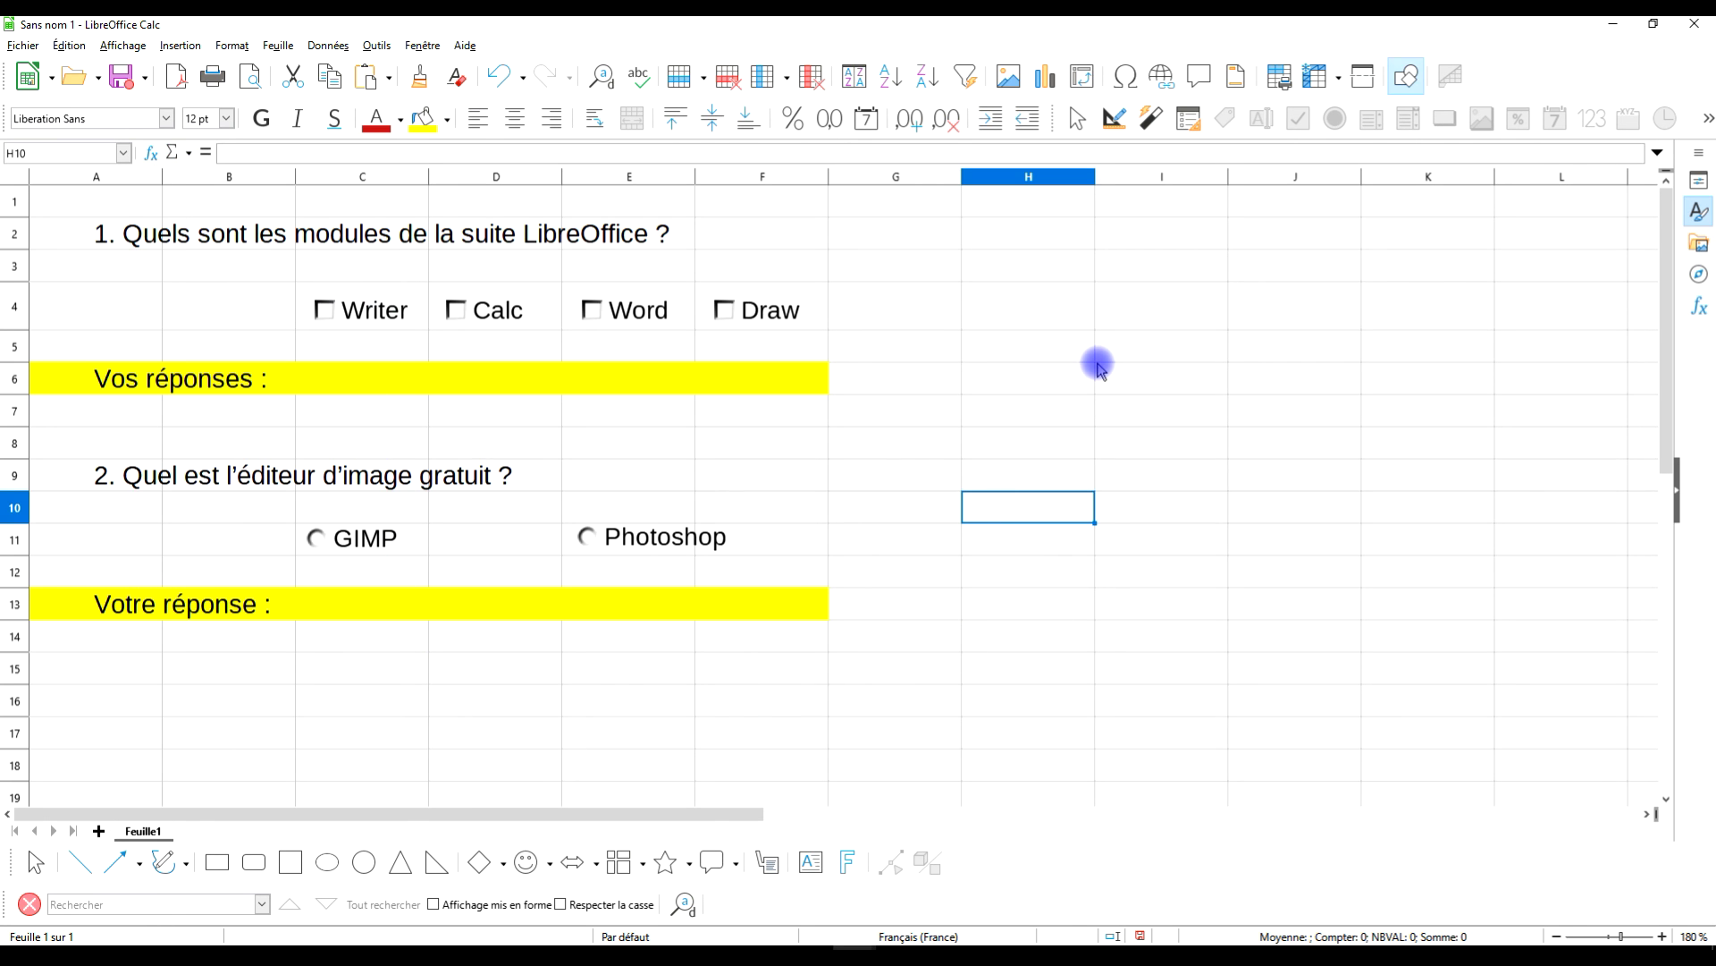